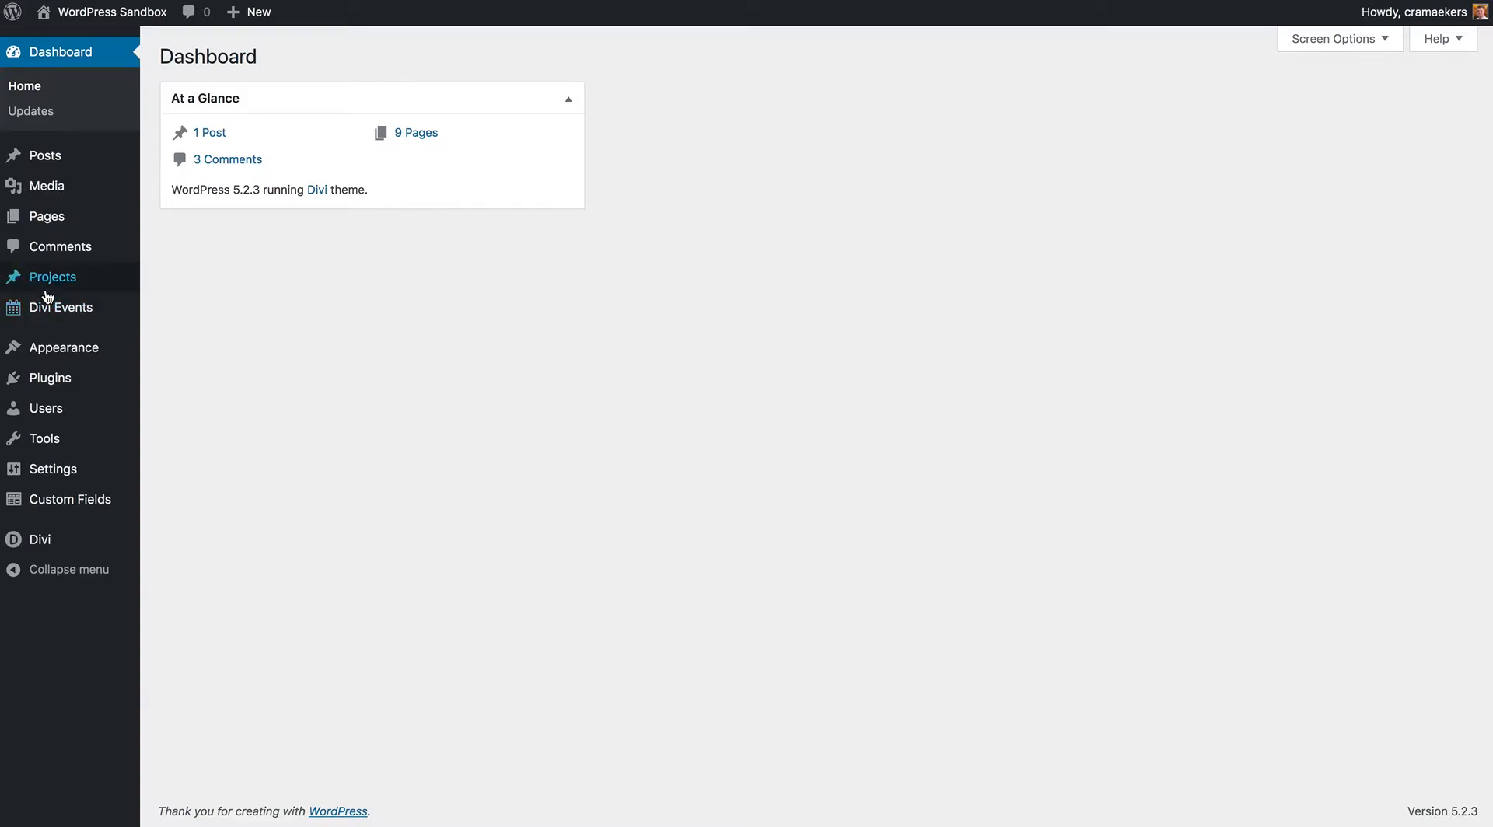
Create a new Divi event titled "Future Event #3".
mouse_move(62, 312)
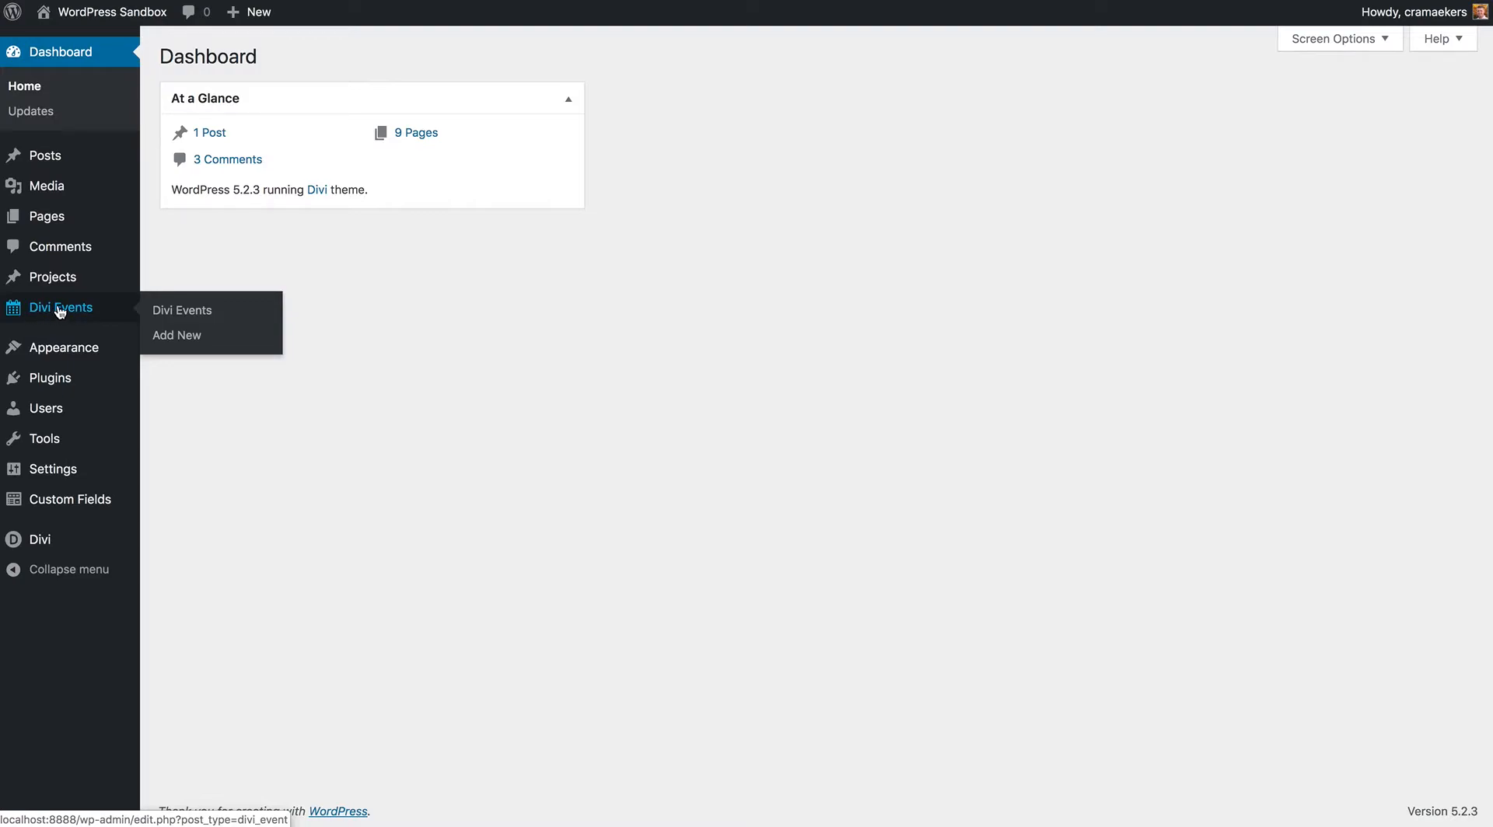
left_click(70, 314)
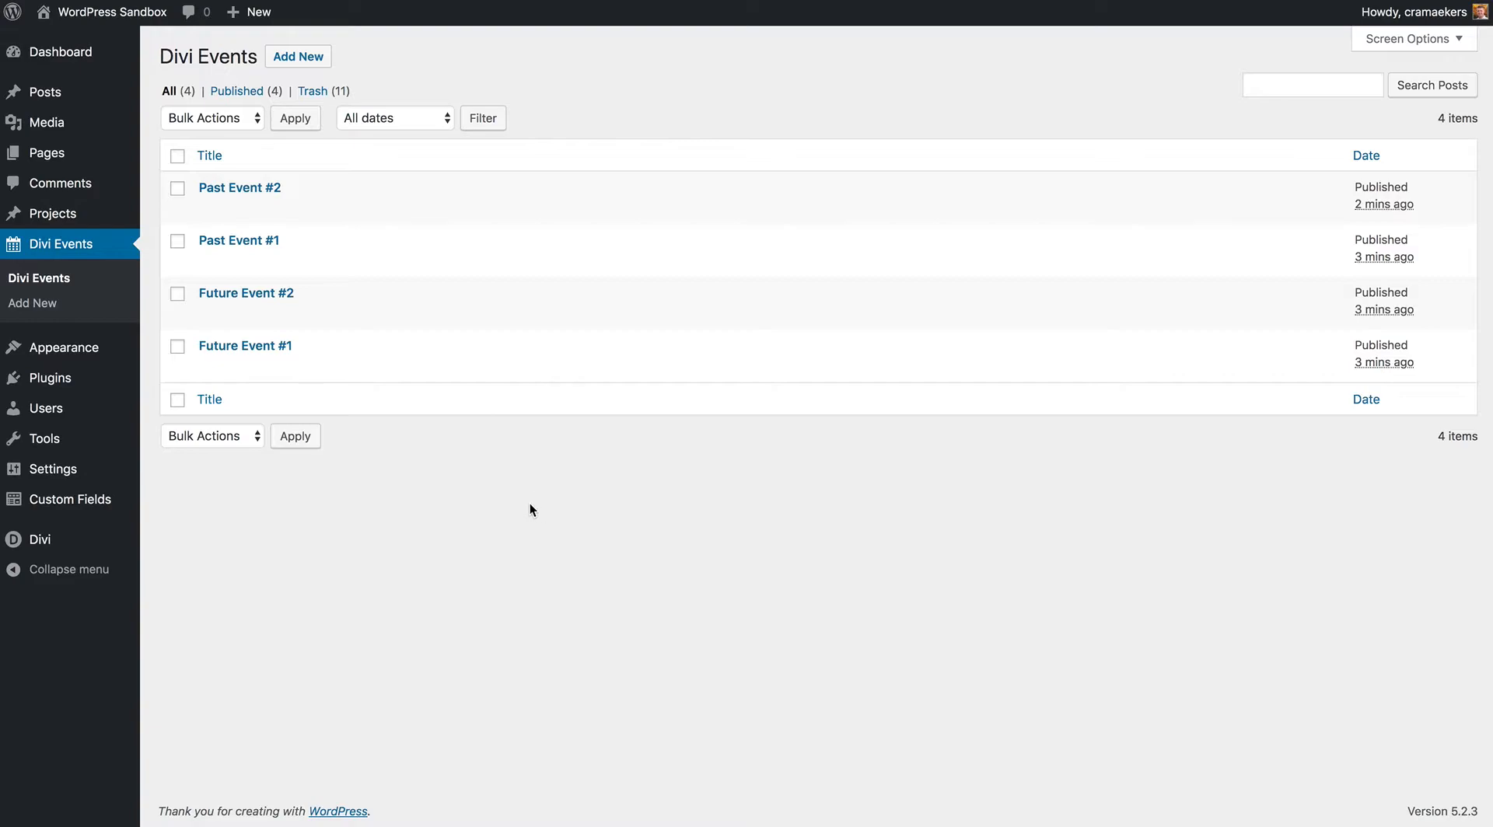
left_click(315, 64)
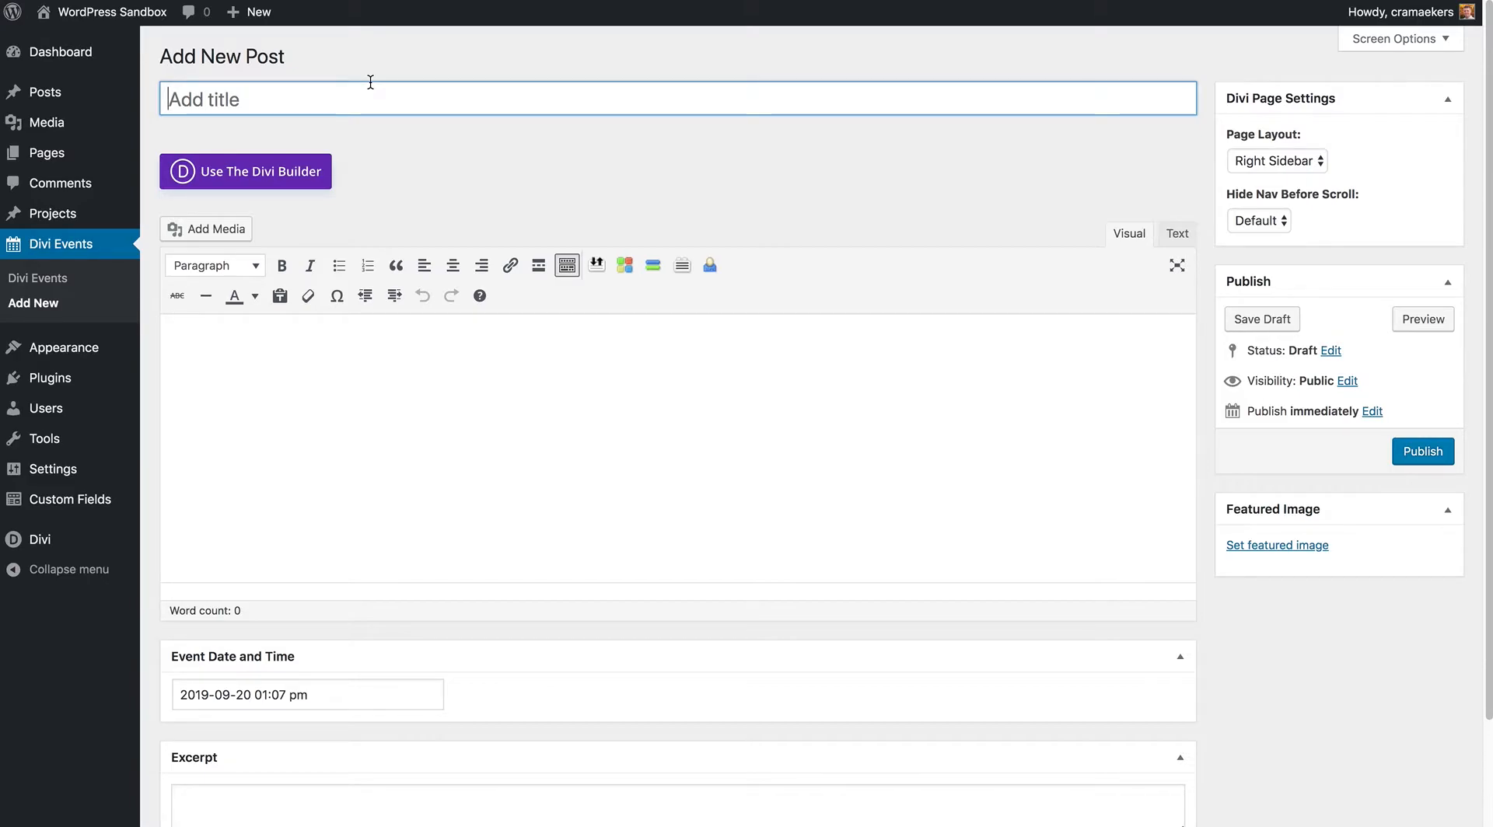
type("Future Event #3")
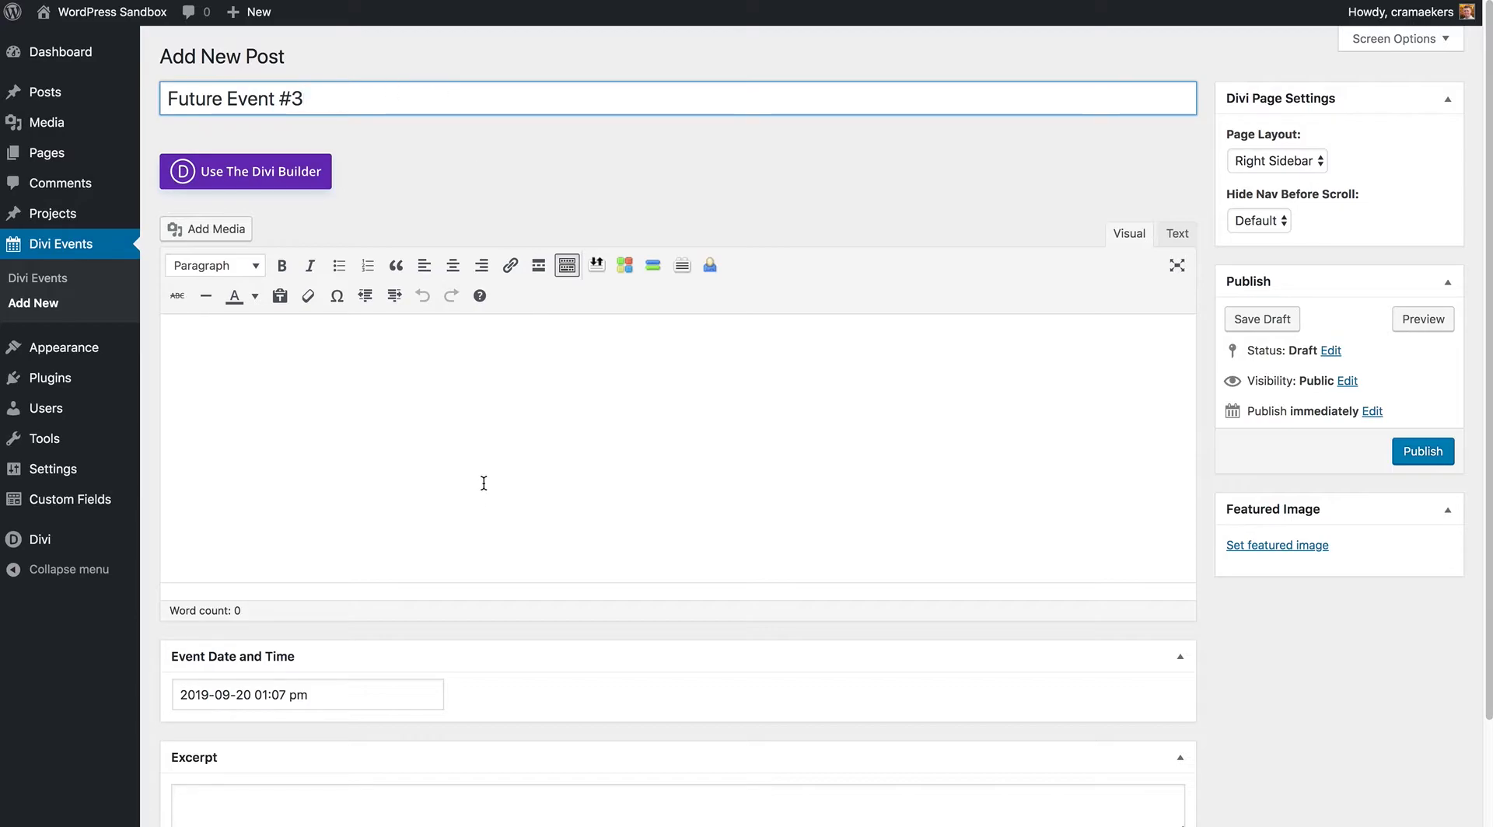
Set the event's date to 2019-09-30 and enter the excerpt "Future event #3 excerpt!".
scroll(483, 480, "down", 3)
left_click(270, 589)
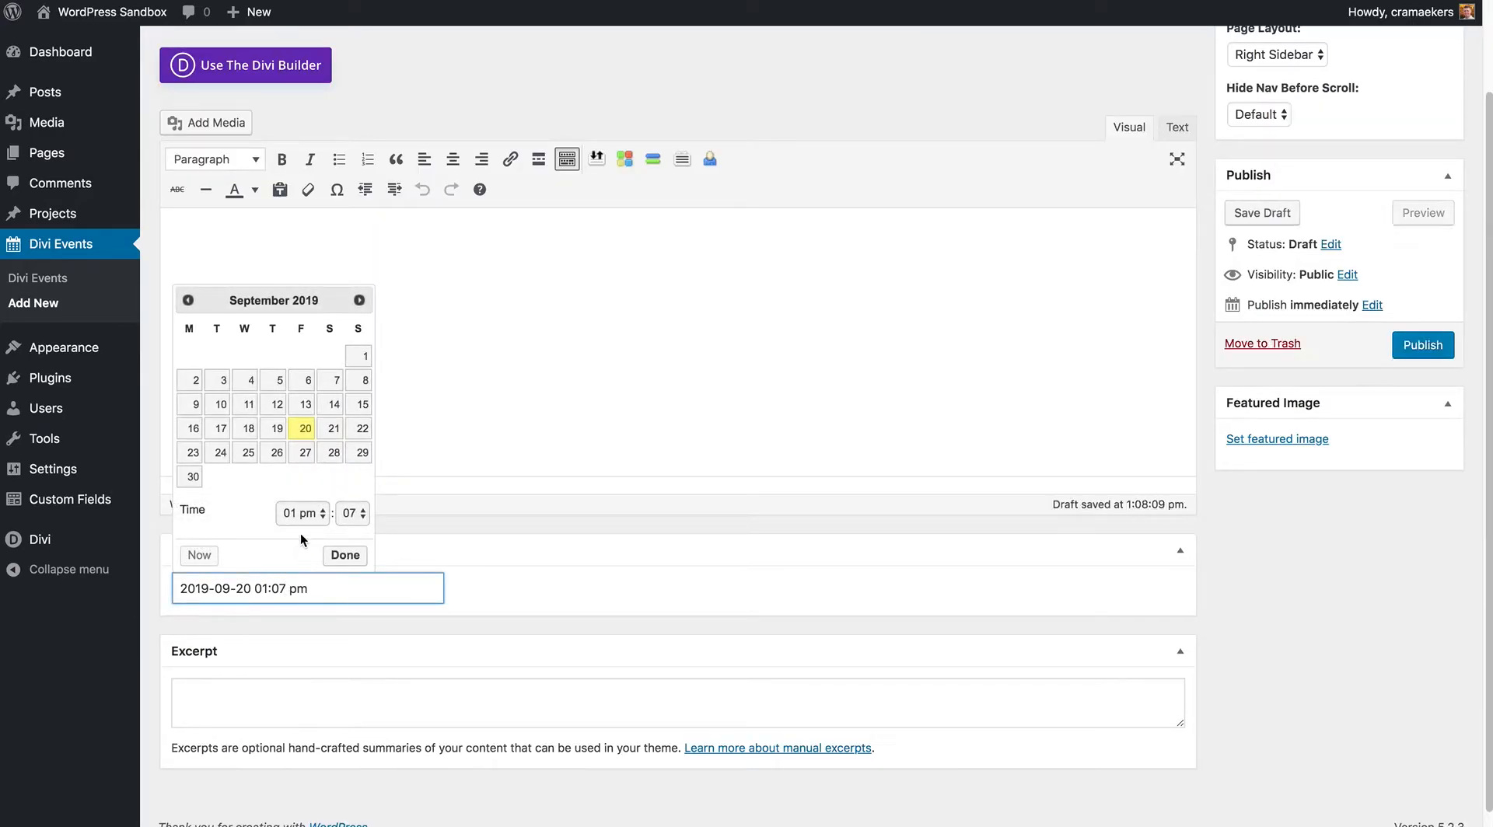
left_click(193, 477)
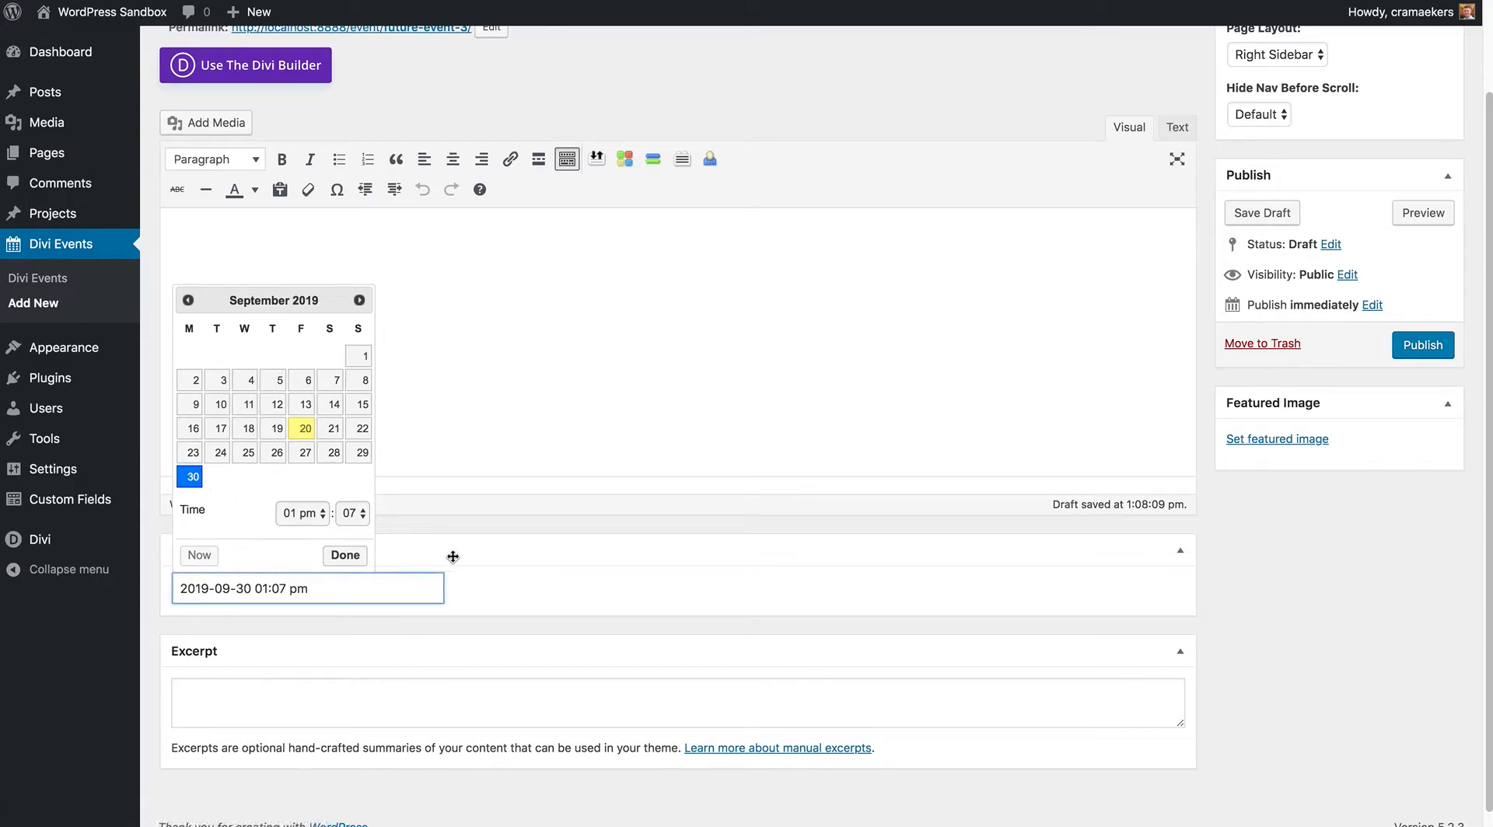
left_click(464, 596)
left_click(302, 684)
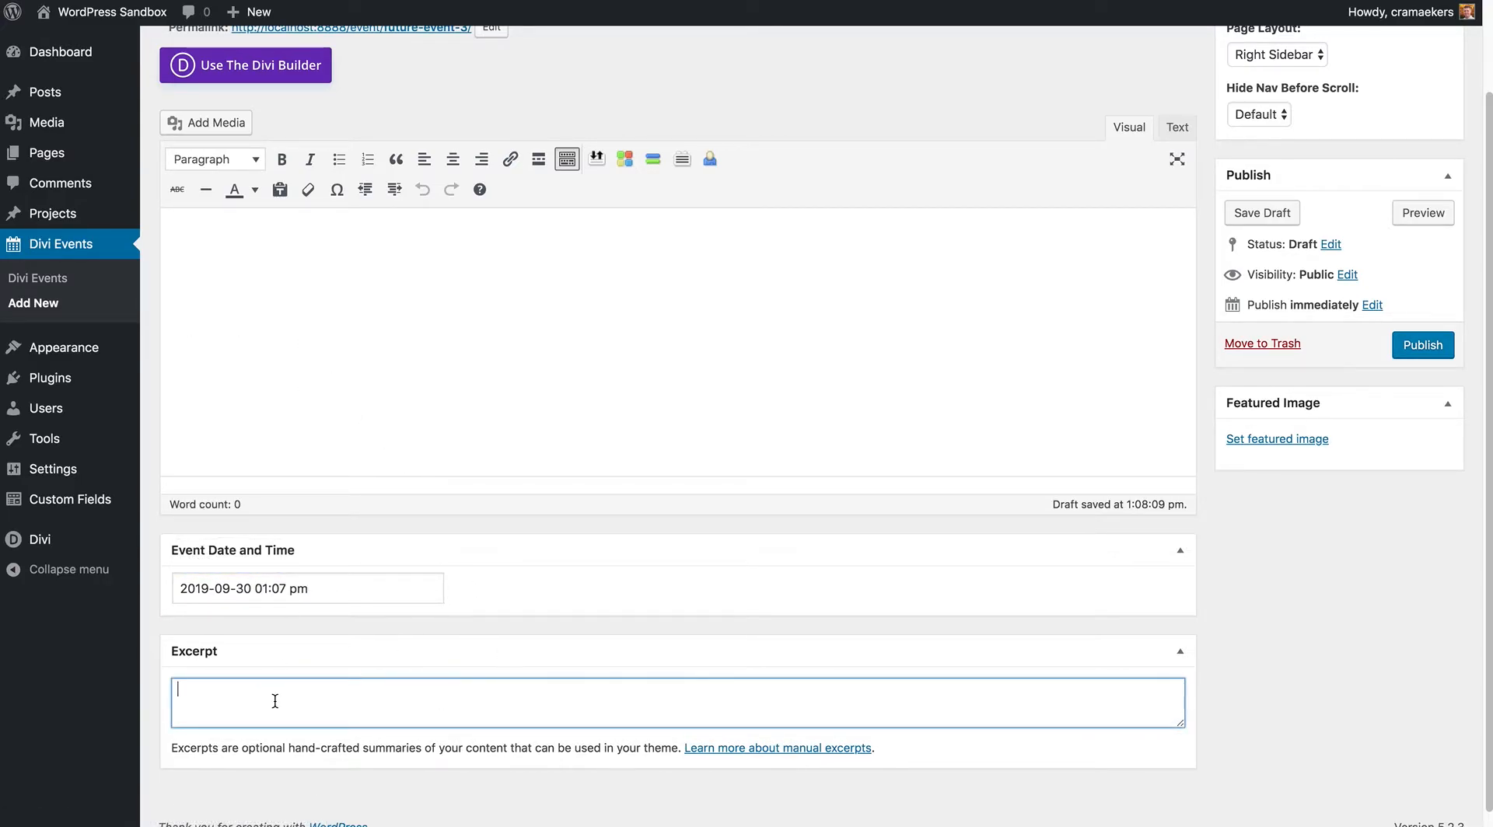
type("Future event #3 excerpt!")
Set Altbausanierung-in-Duesseldorf.jpg from the media library as the event's featured image and publish the event.
left_click(1277, 440)
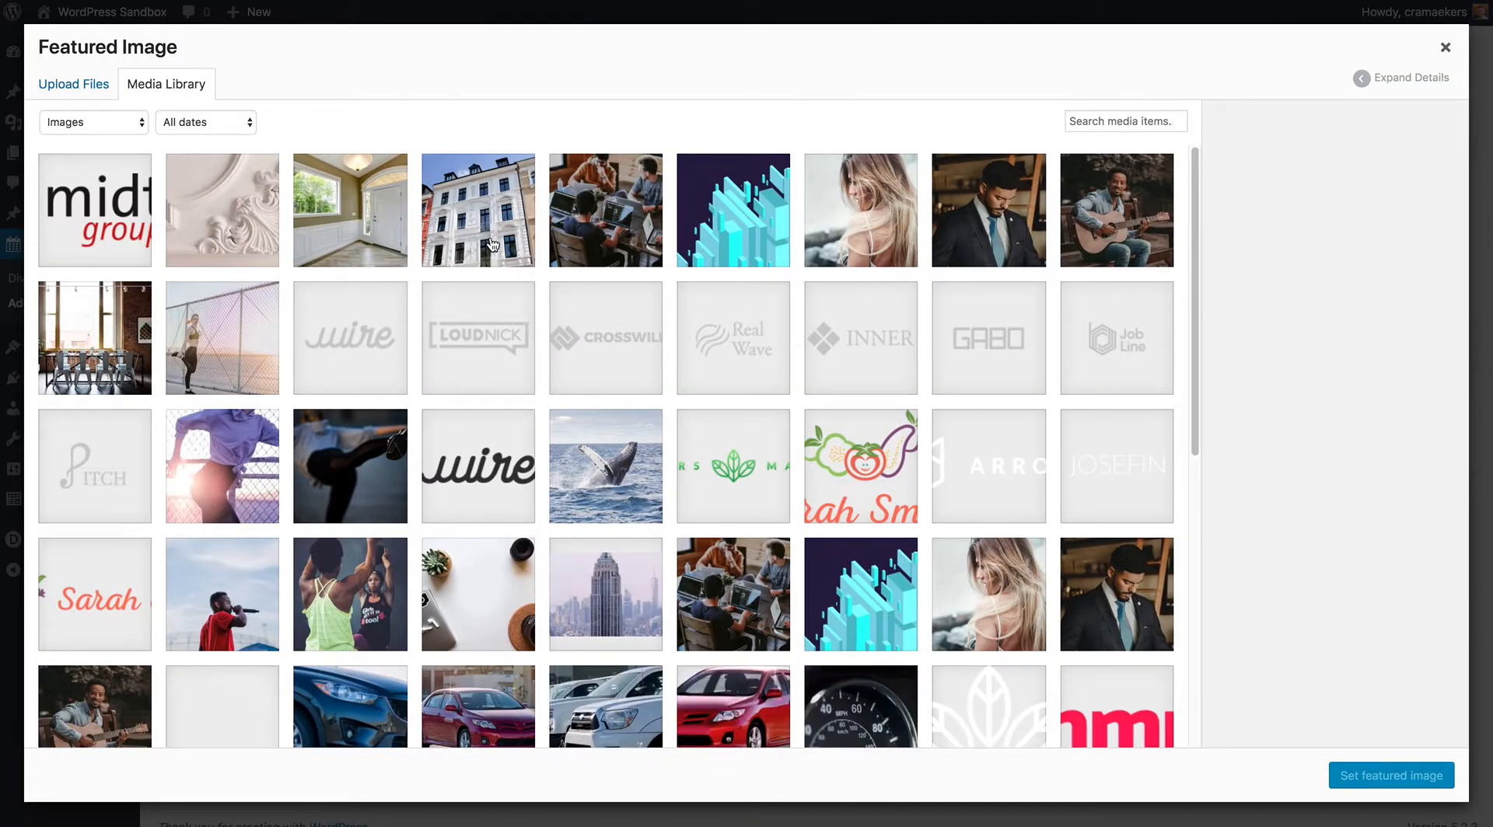
left_click(495, 243)
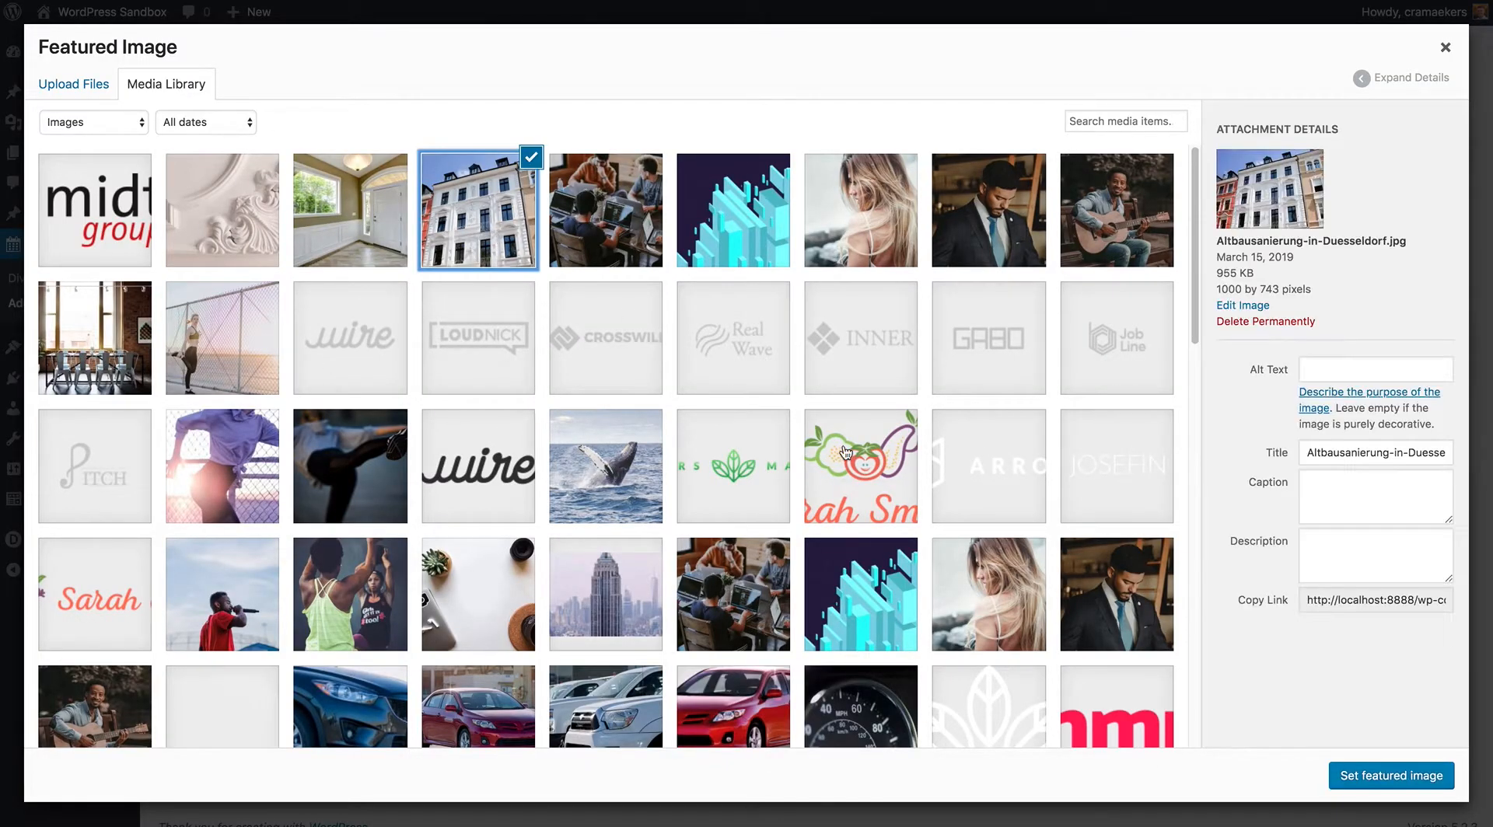
left_click(1365, 787)
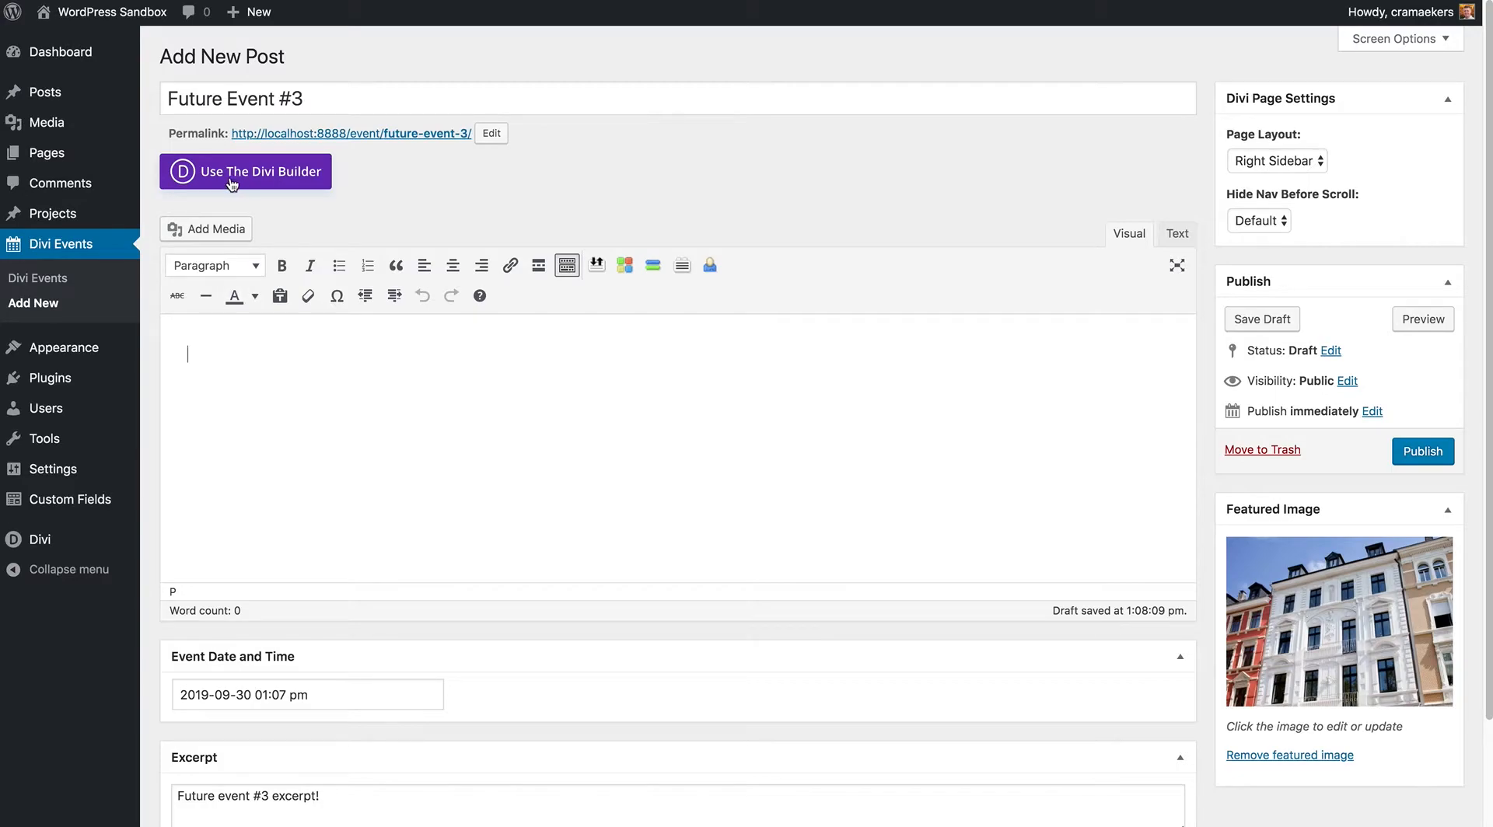
left_click(1429, 459)
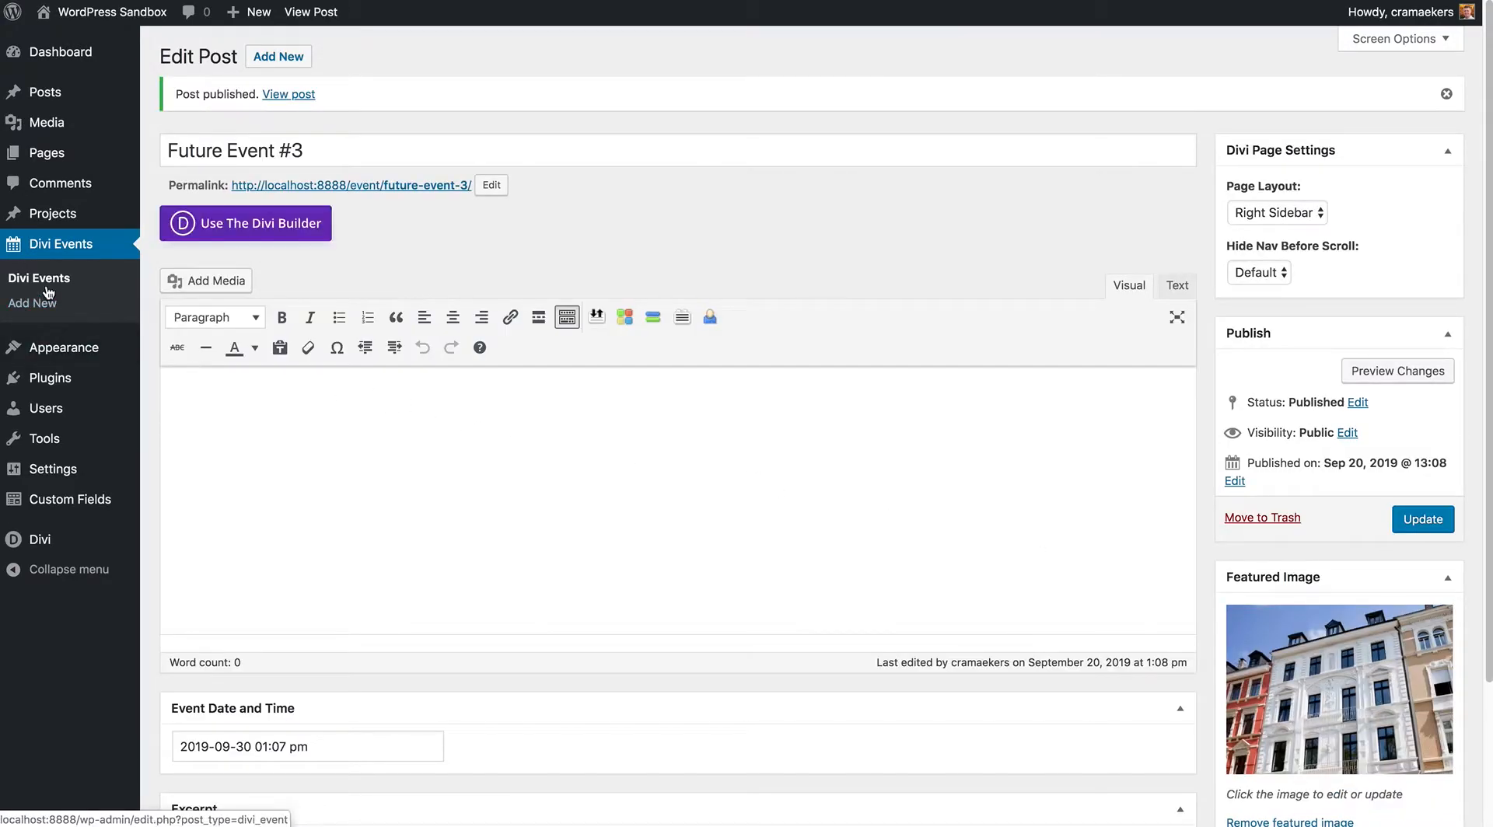
From the Divi Events list, create a new page titled "Events" and publish it.
left_click(64, 255)
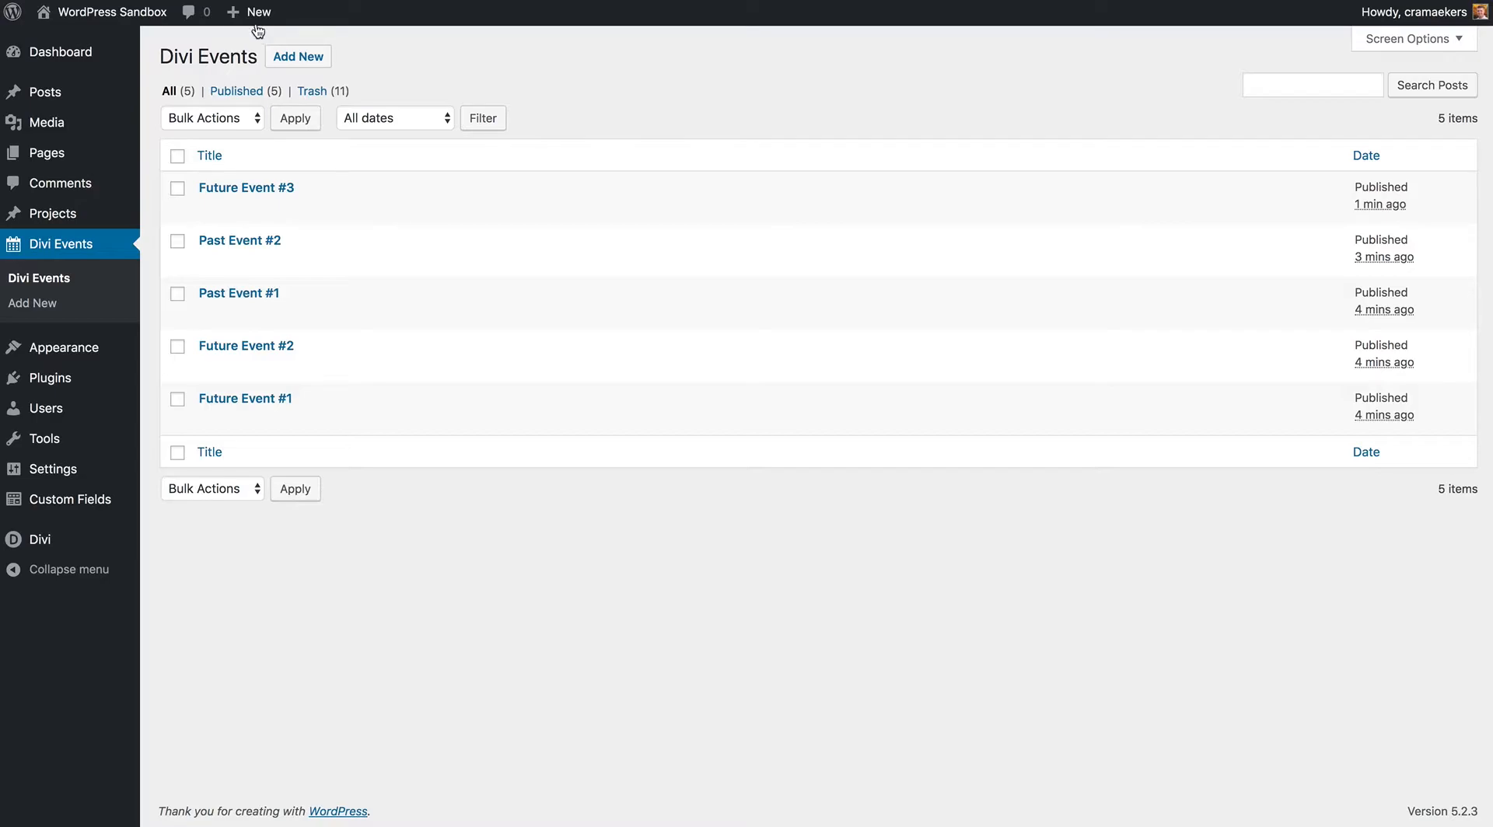
mouse_move(253, 17)
left_click(260, 101)
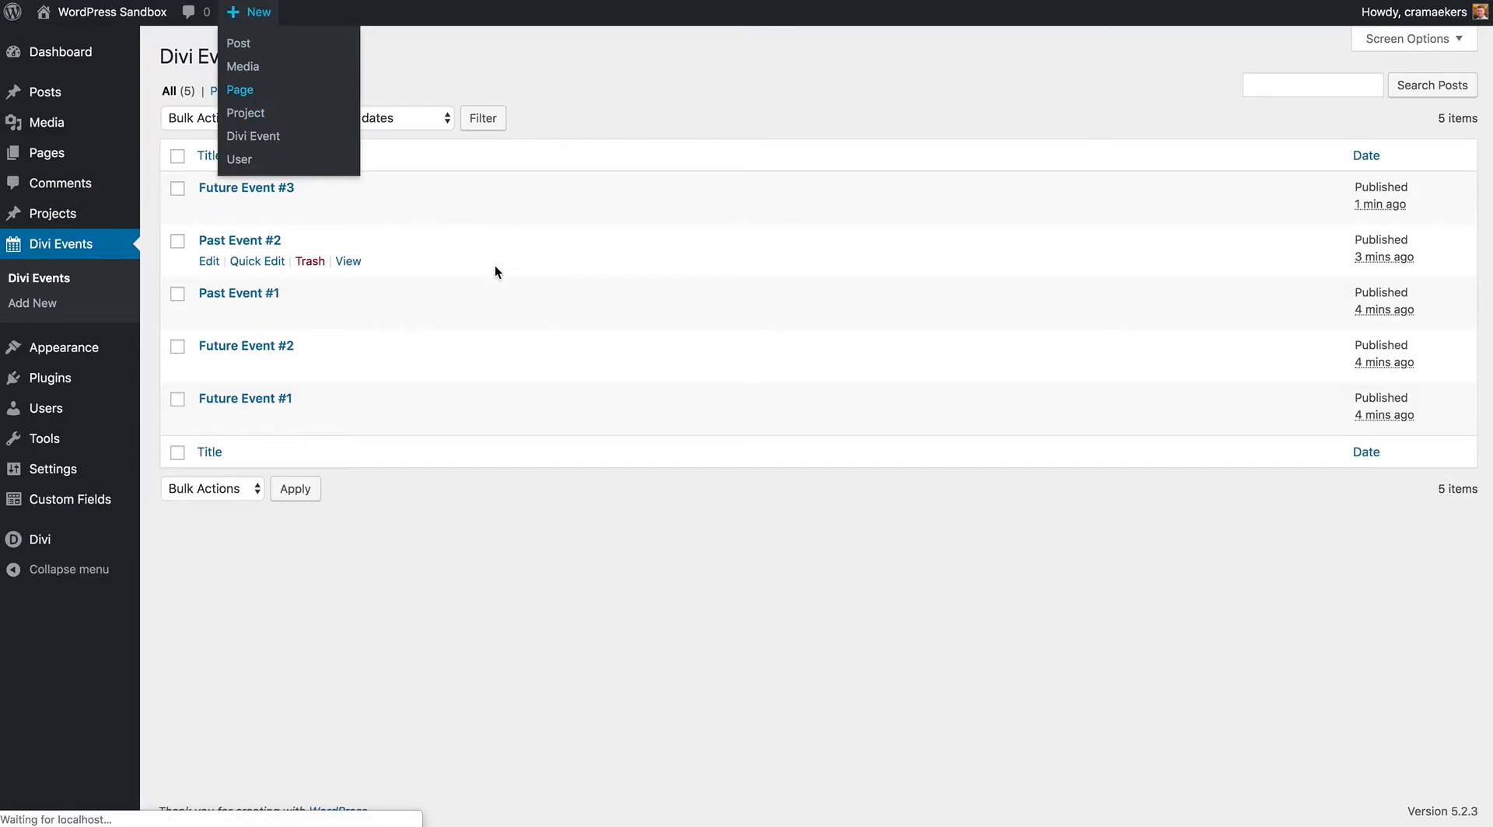
type("Events")
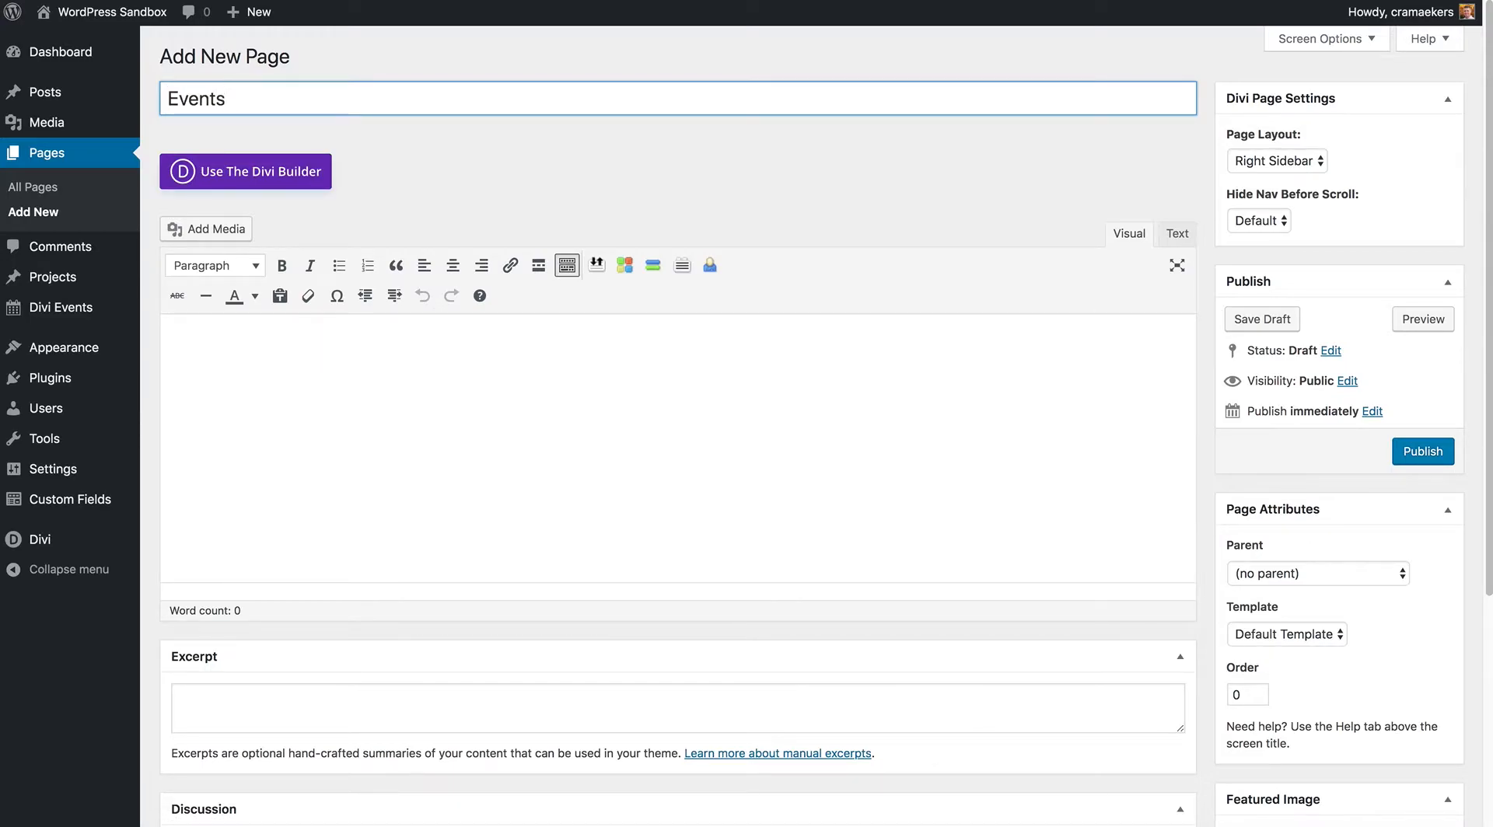
left_click(454, 427)
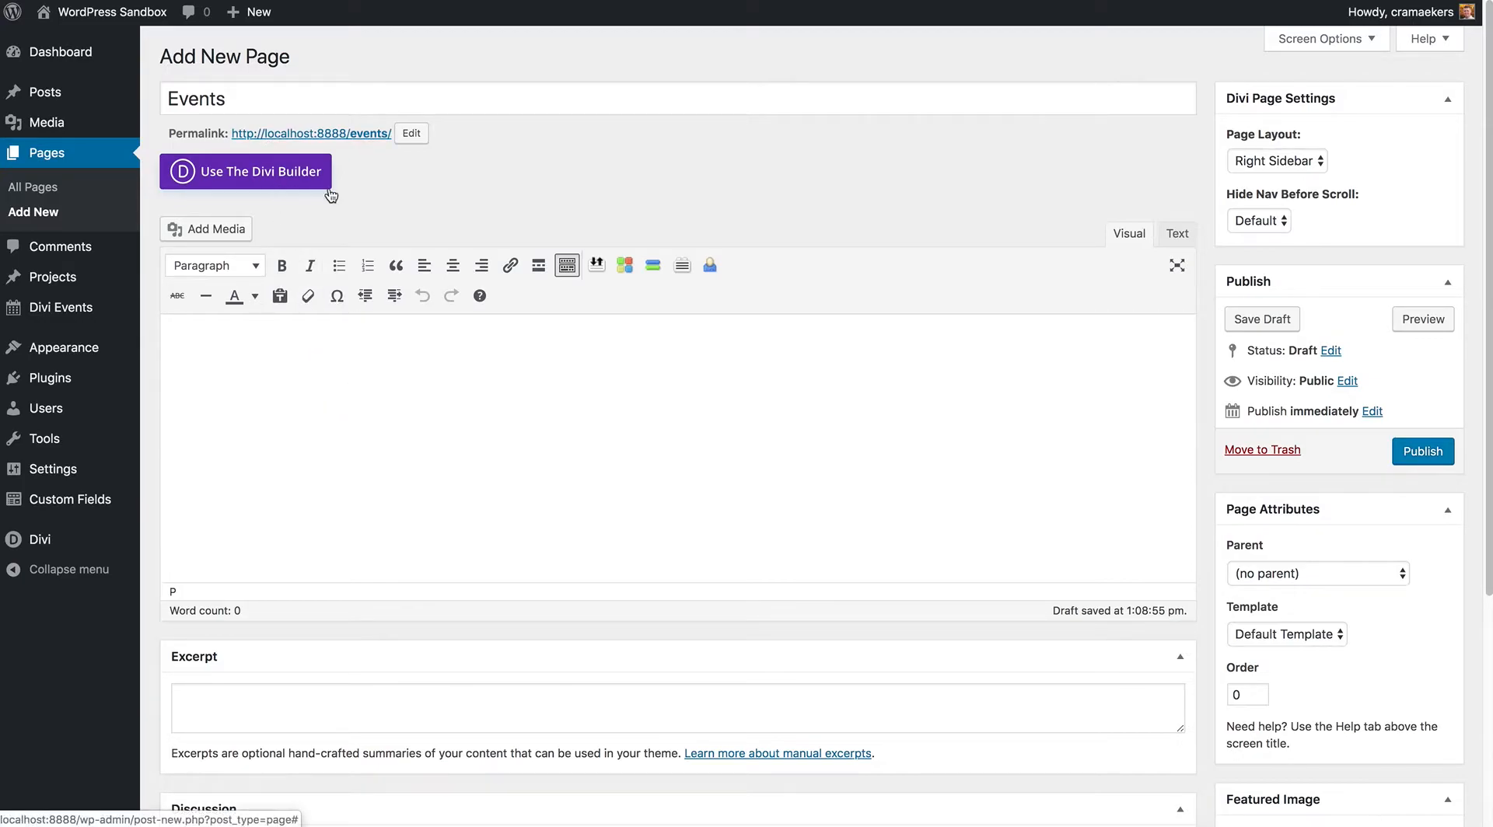
left_click(1420, 454)
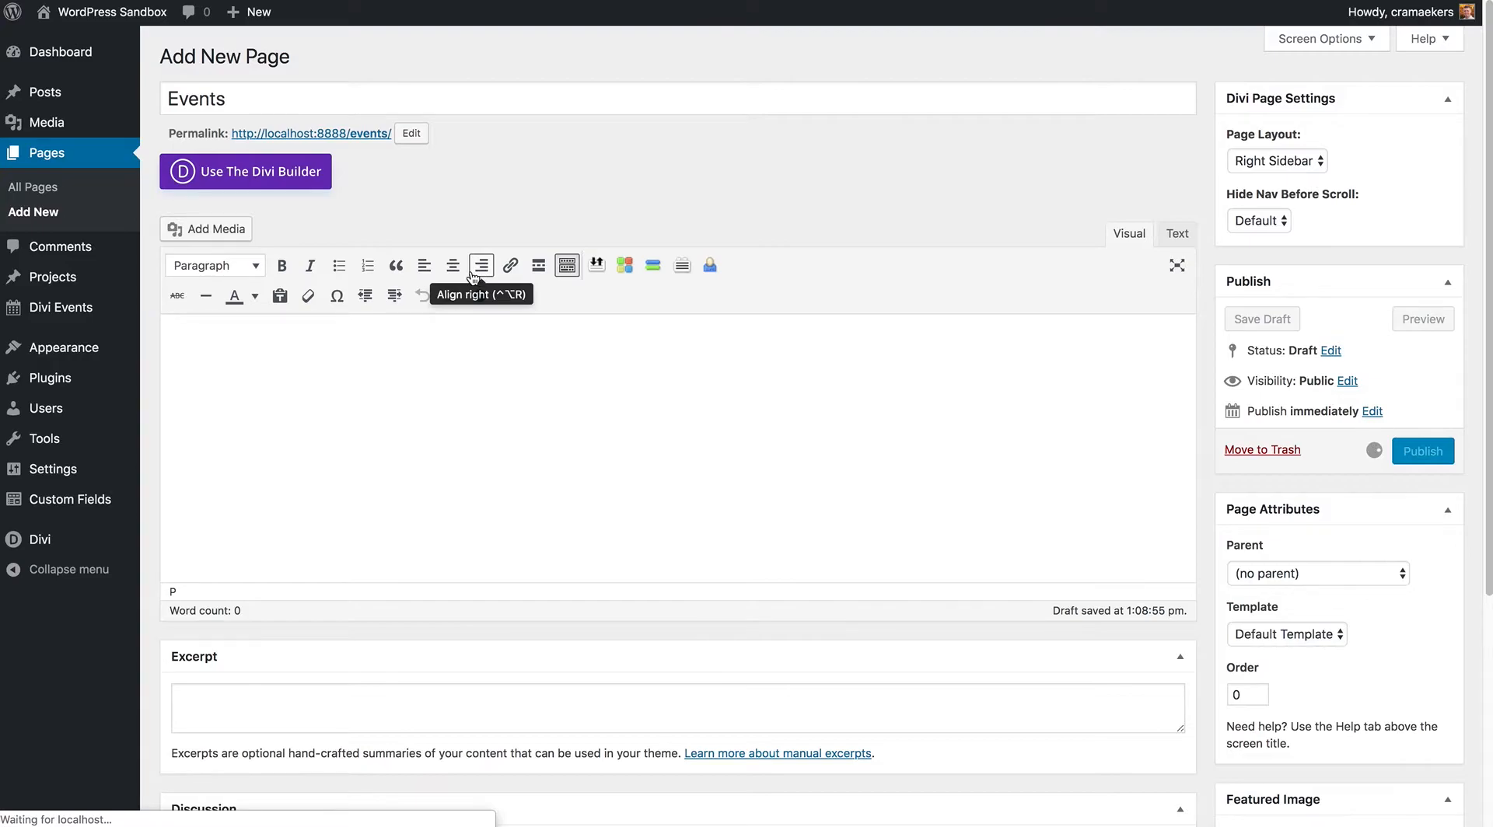
Open the Events page in the Visual Builder and build from scratch with a single-column row.
left_click(305, 14)
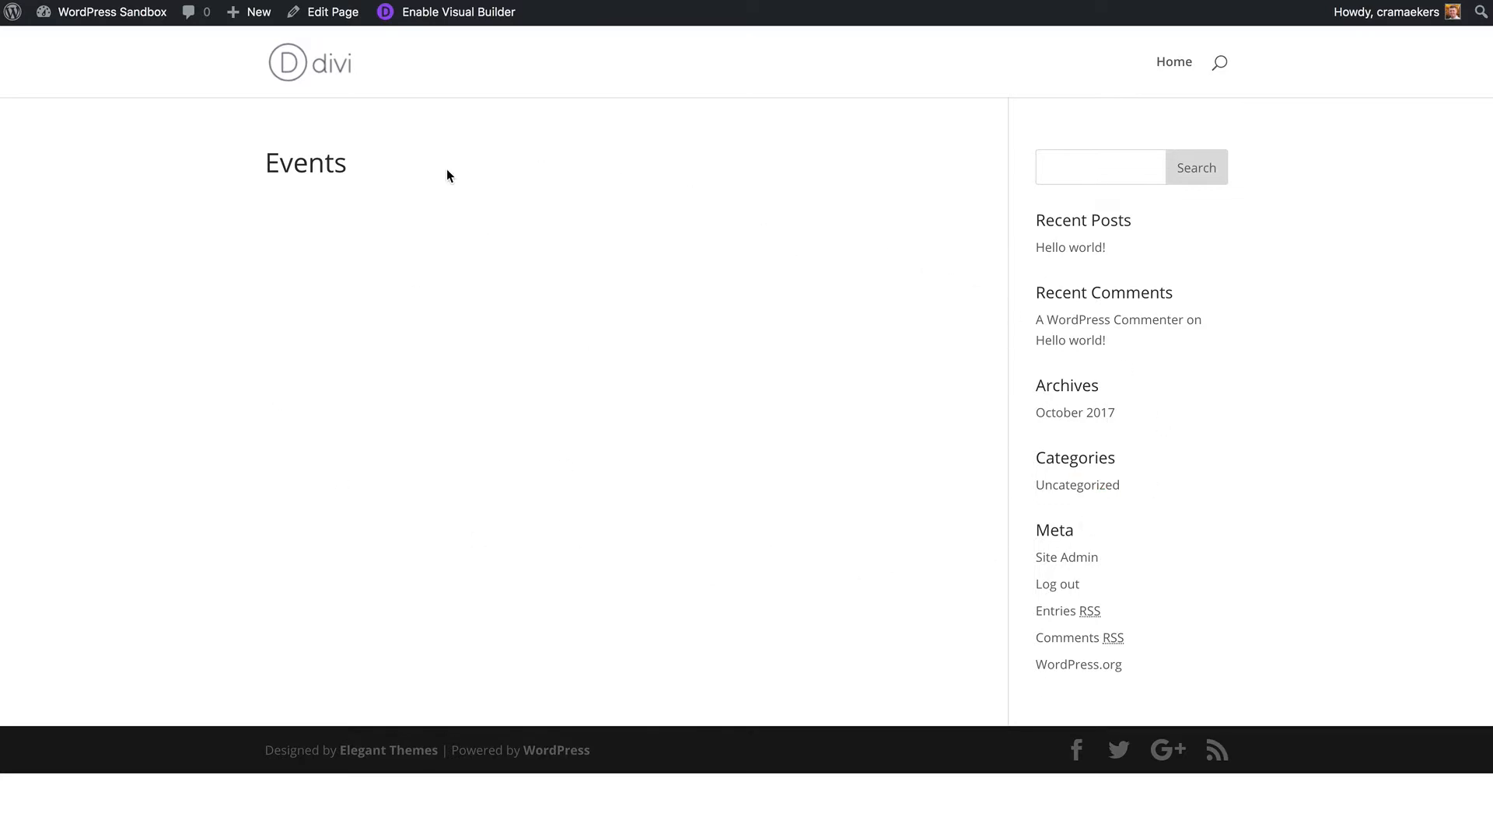
left_click(433, 15)
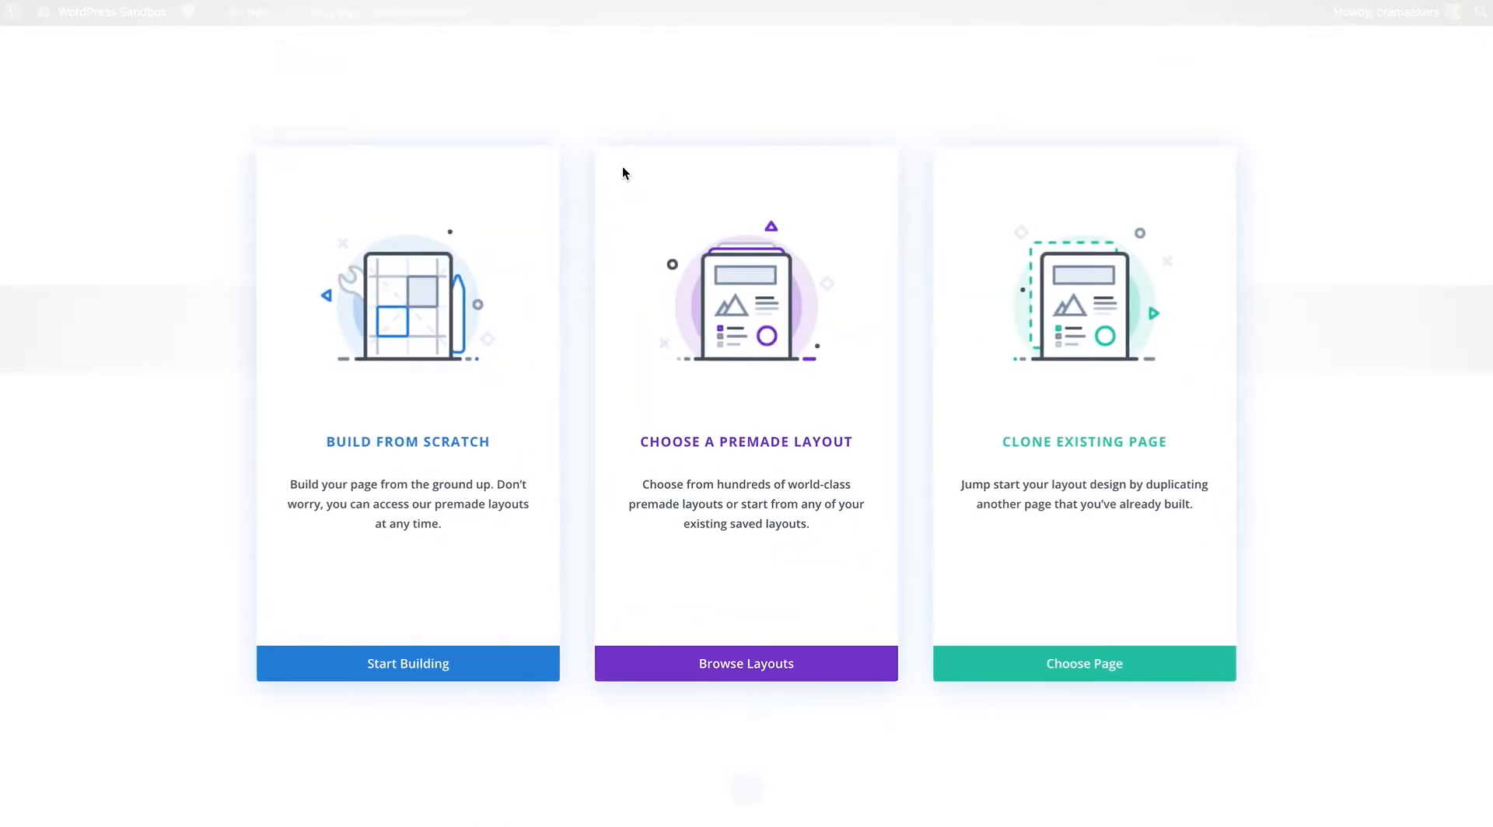
left_click(474, 665)
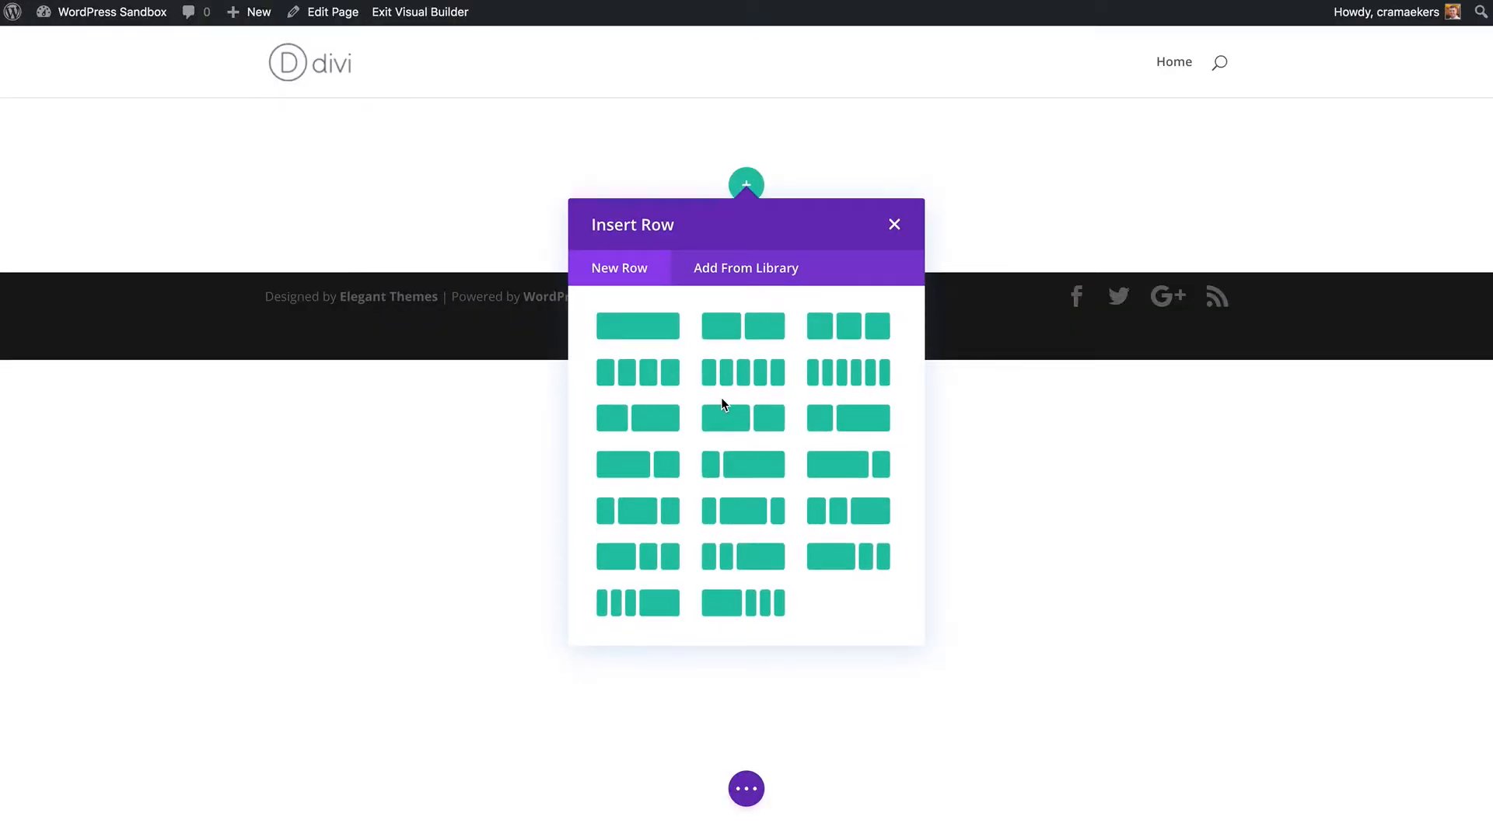
left_click(644, 334)
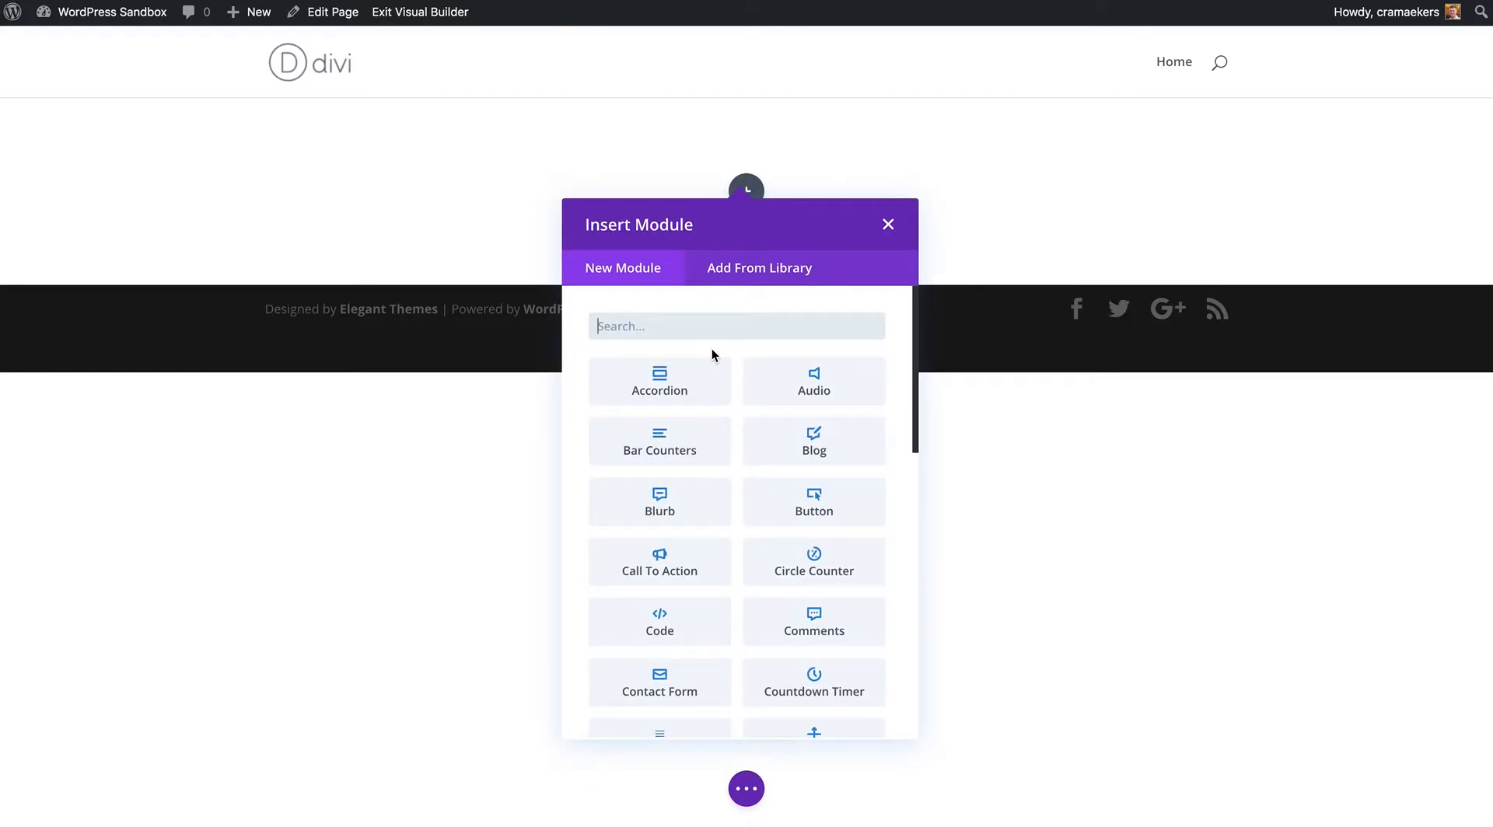
Insert the Divi Events module into the row and look through its display options beside the event preview.
type("divi event")
left_click(723, 384)
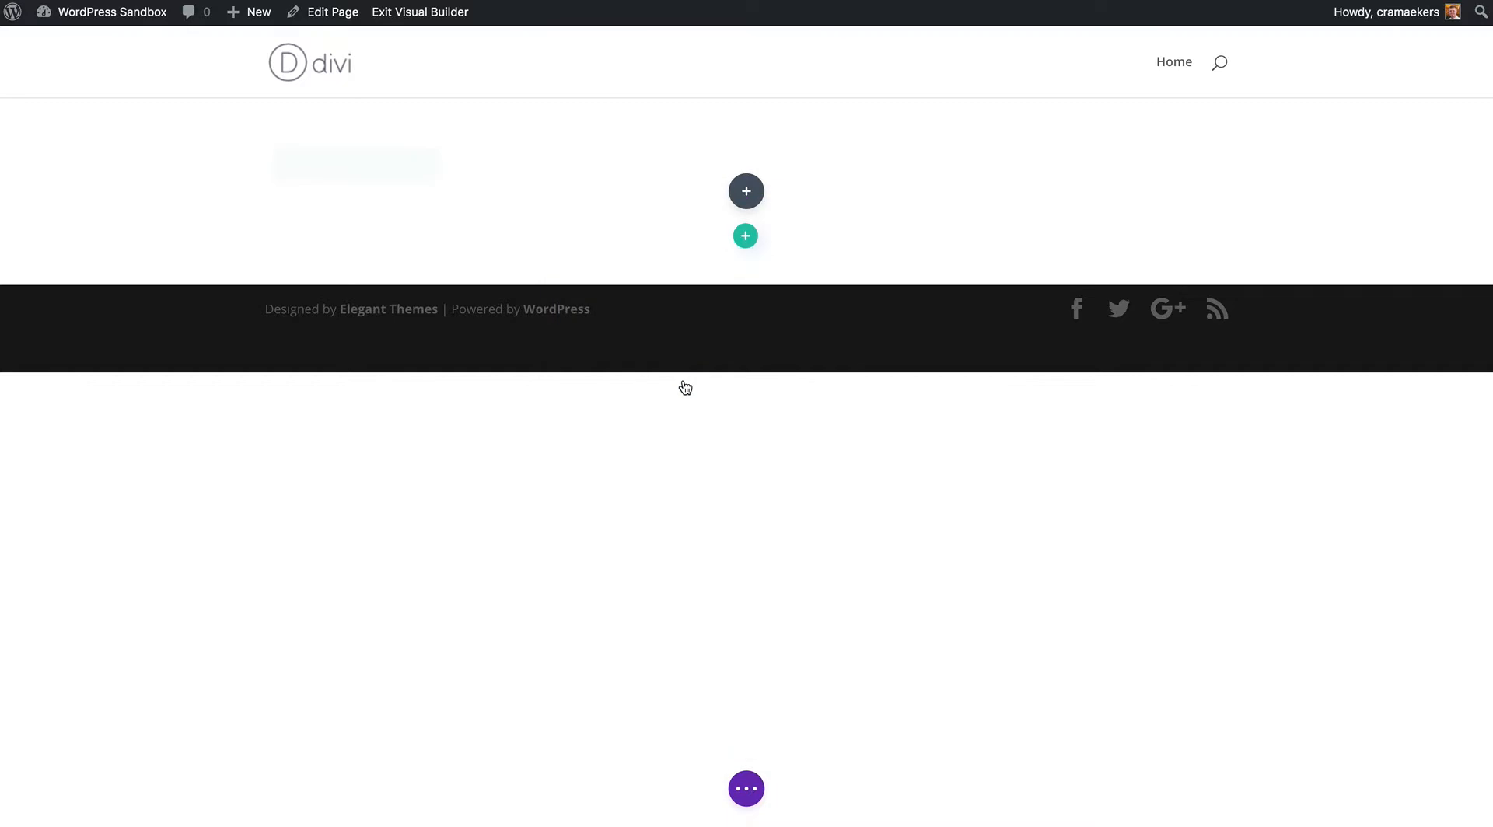
left_click_drag(786, 62, 1159, 87)
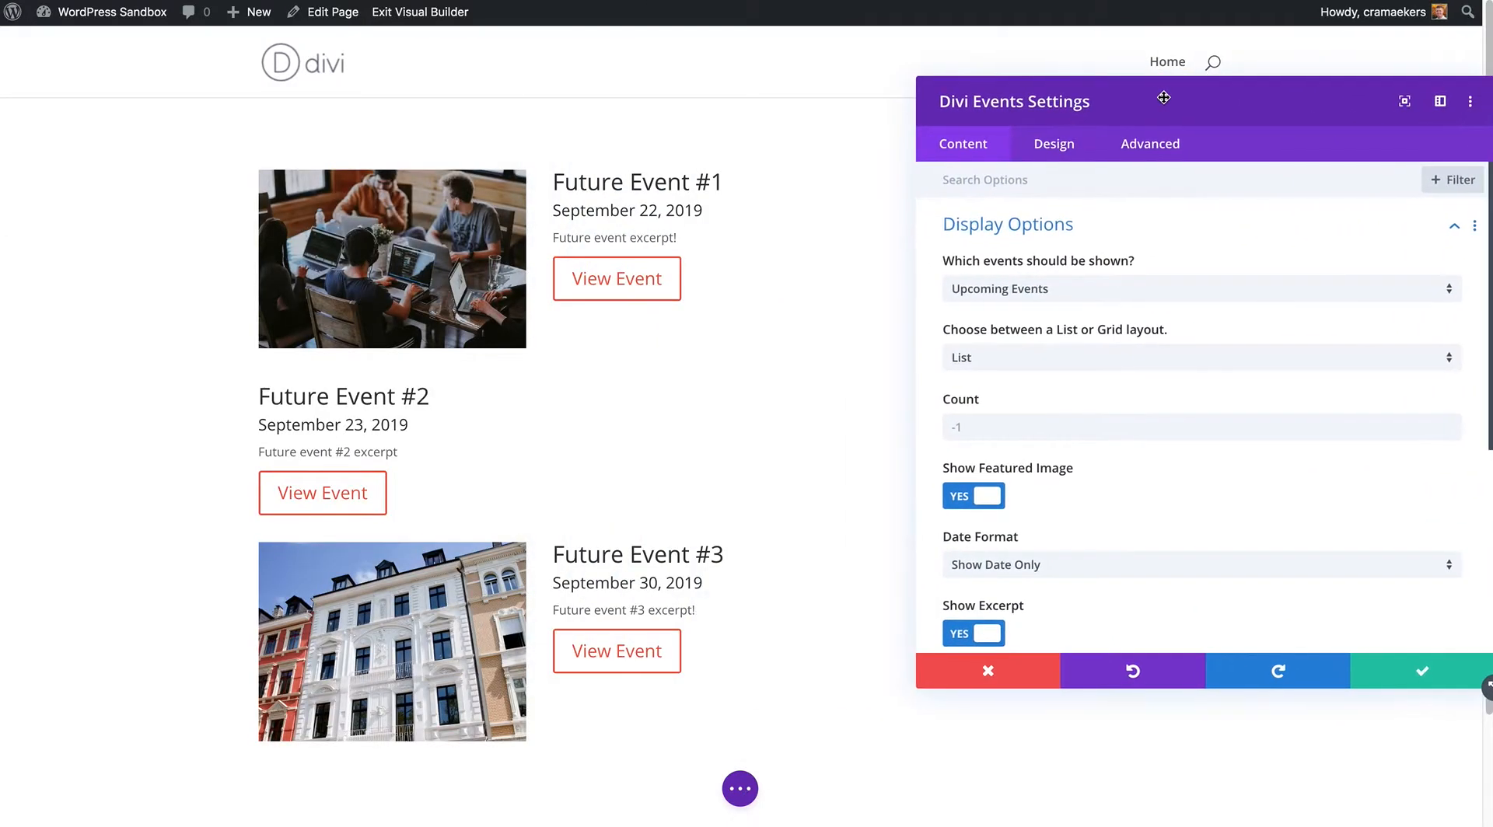
scroll(544, 385, "down", 3)
scroll(529, 395, "up", 2)
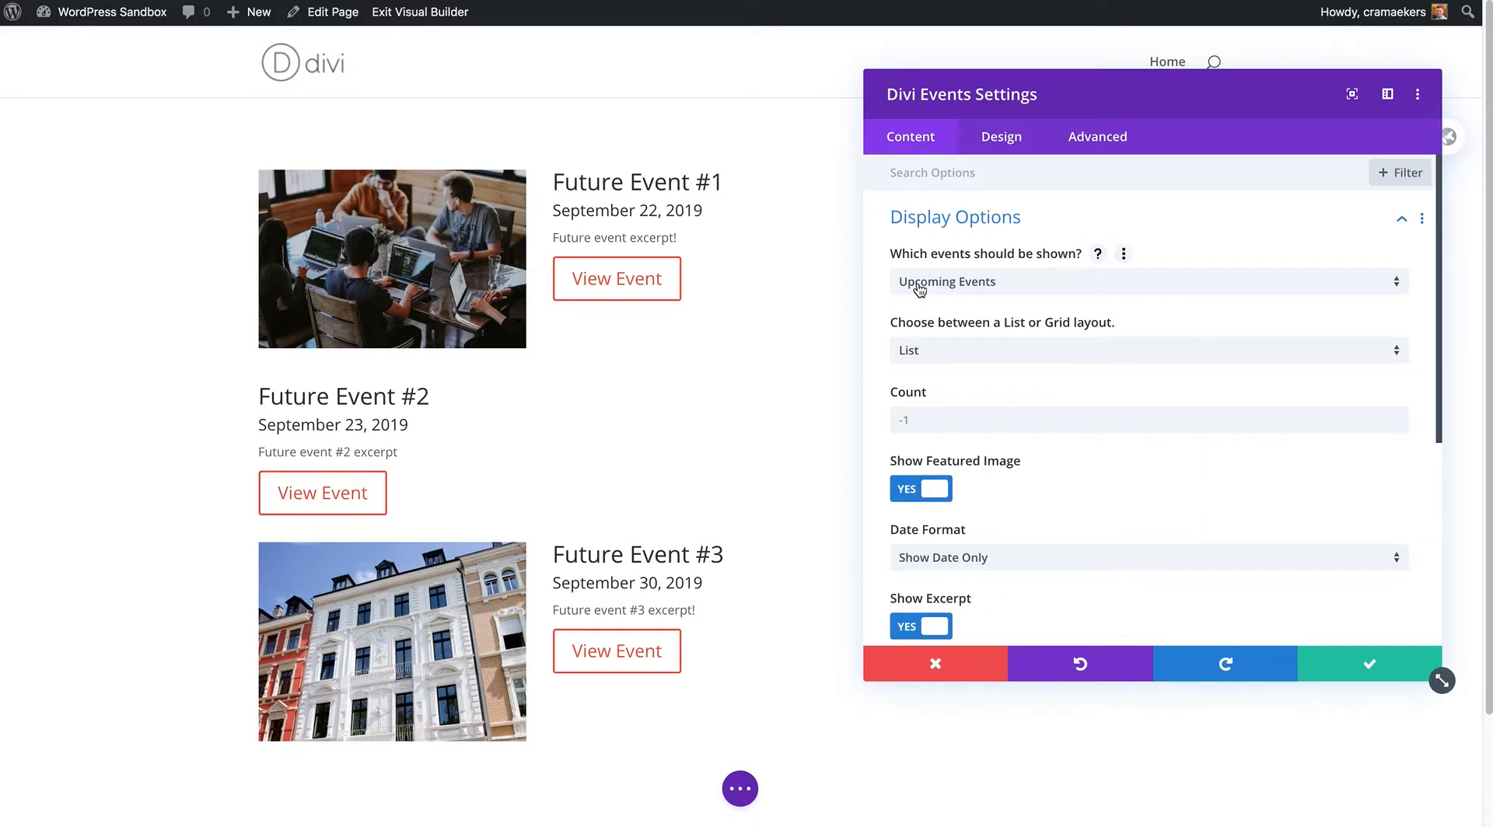
scroll(956, 519, "down", 3)
scroll(941, 558, "up", 3)
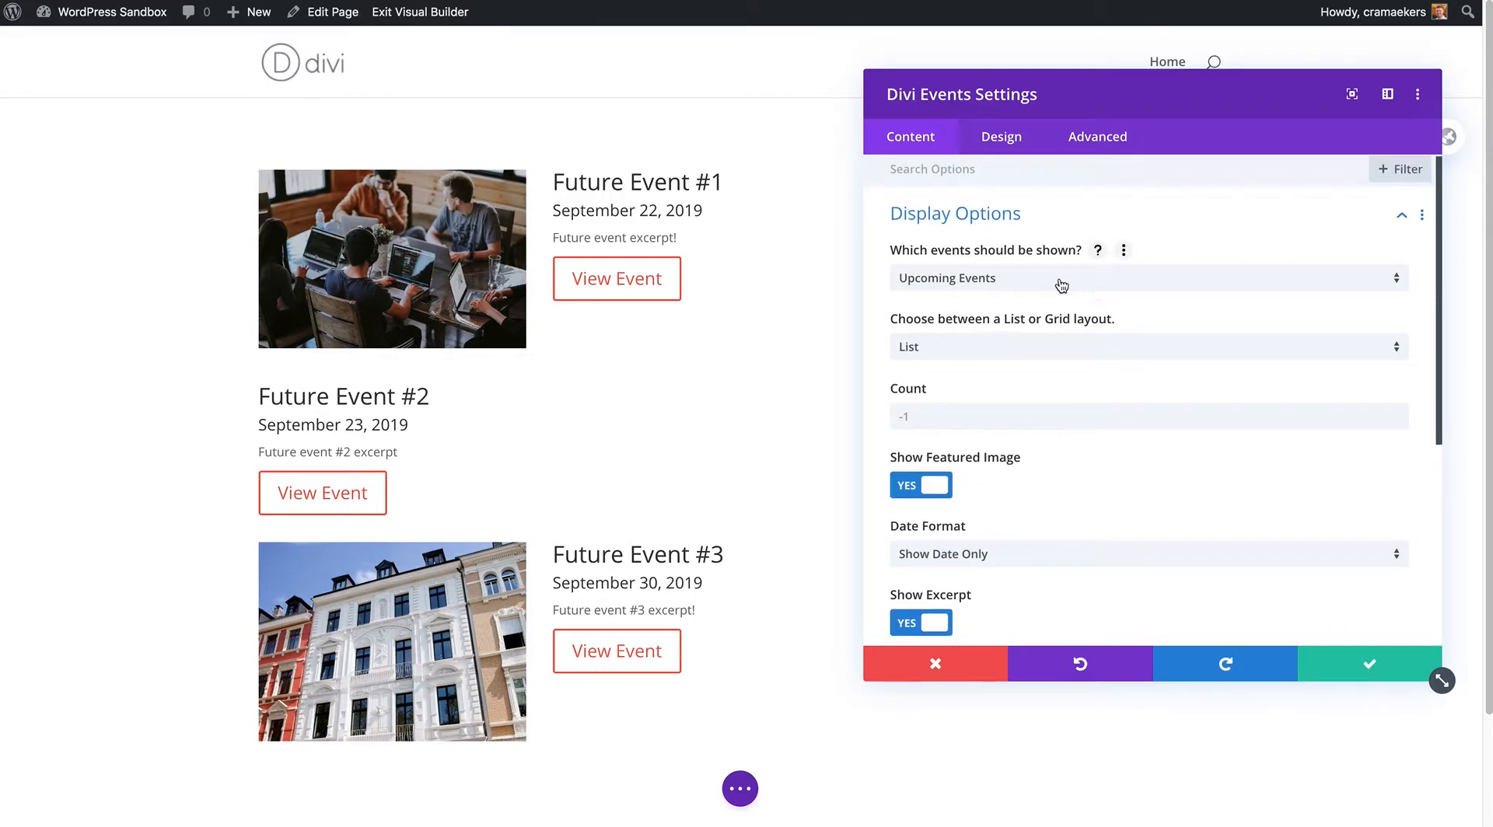
Preview the module with Past Events shown, and return the event selection to Upcoming Events.
left_click(952, 282)
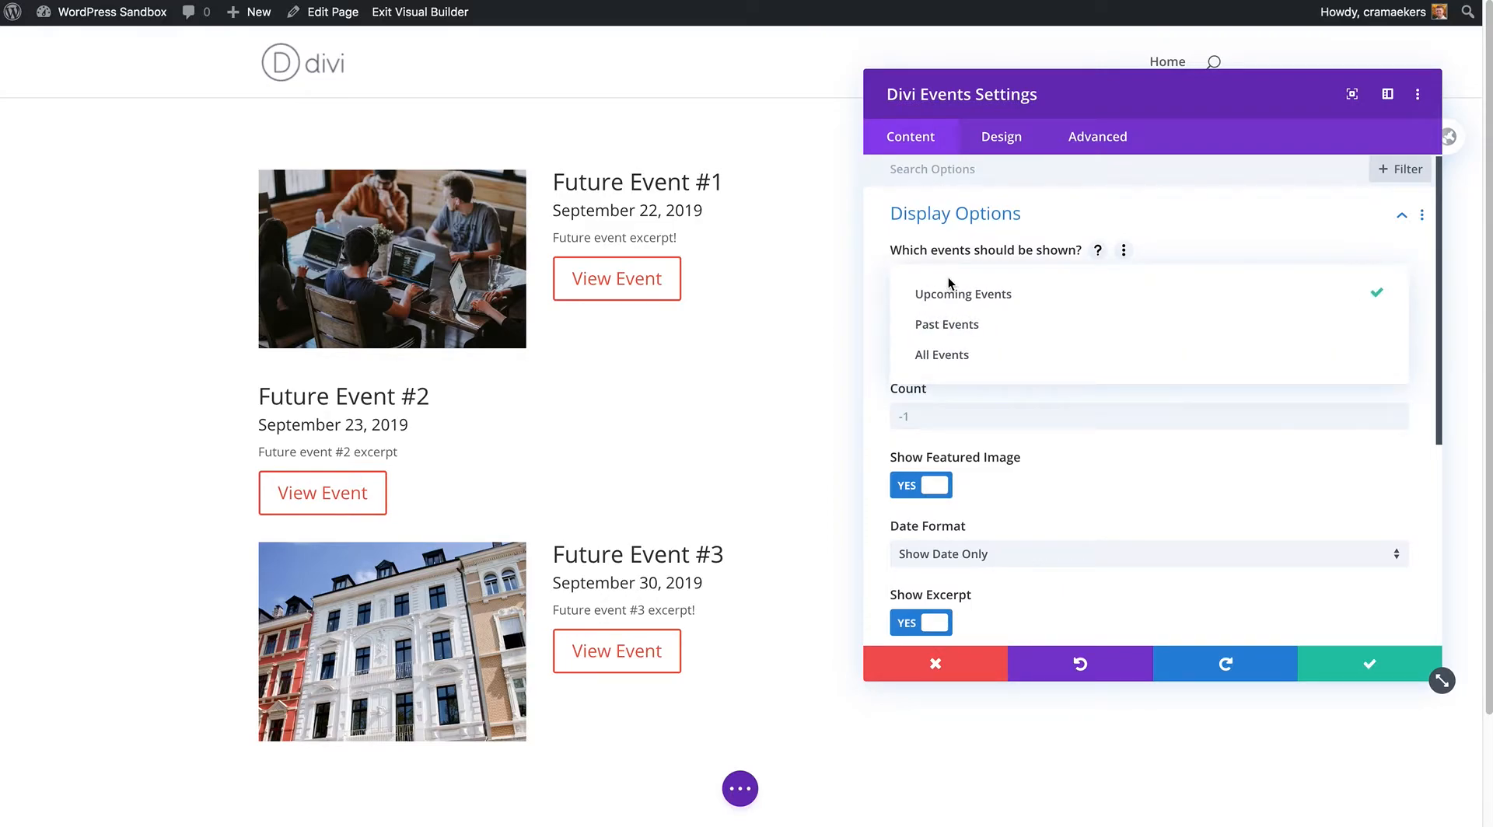
left_click(966, 327)
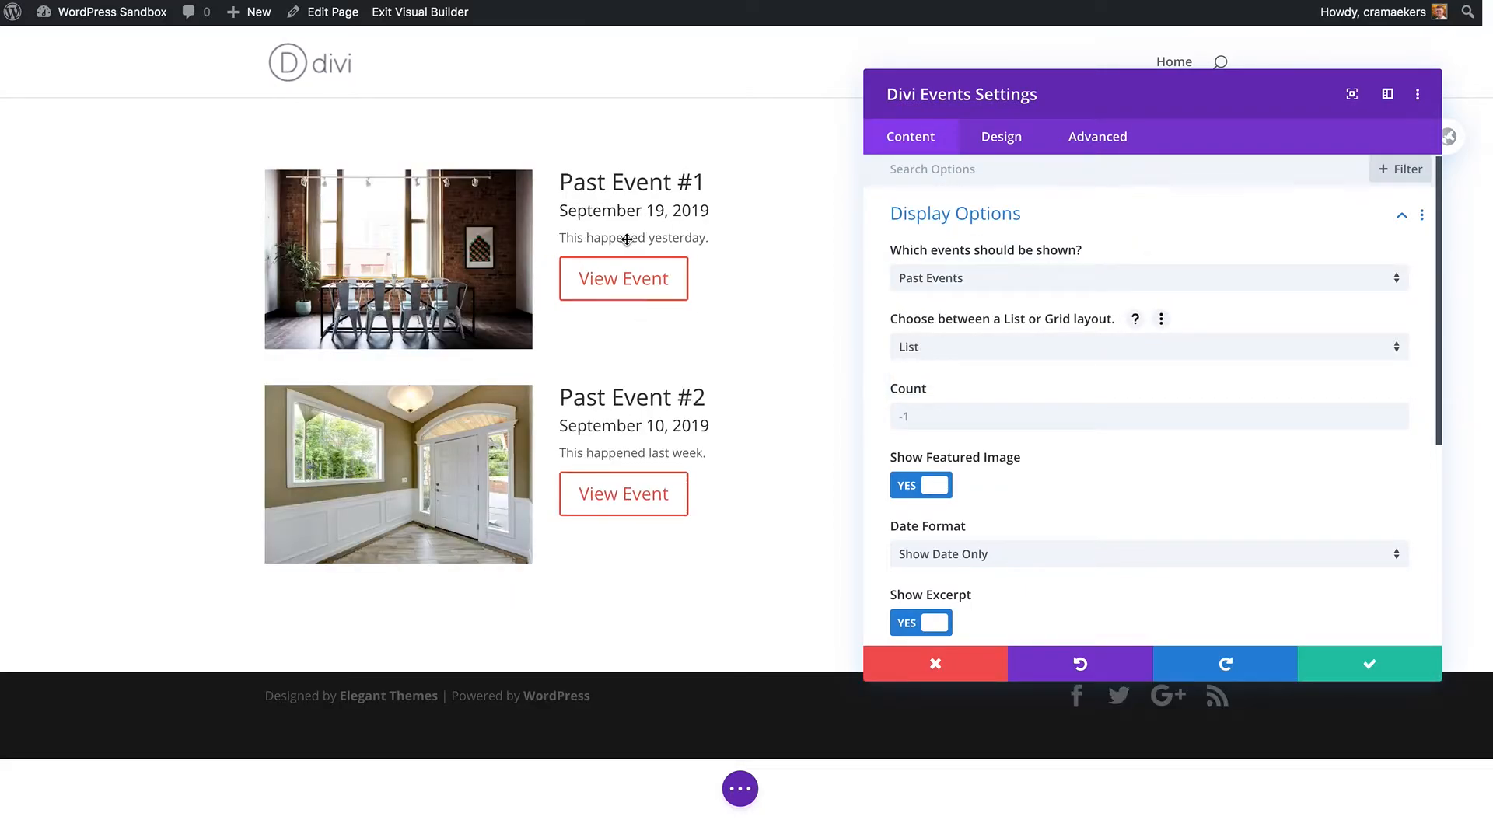
left_click(933, 280)
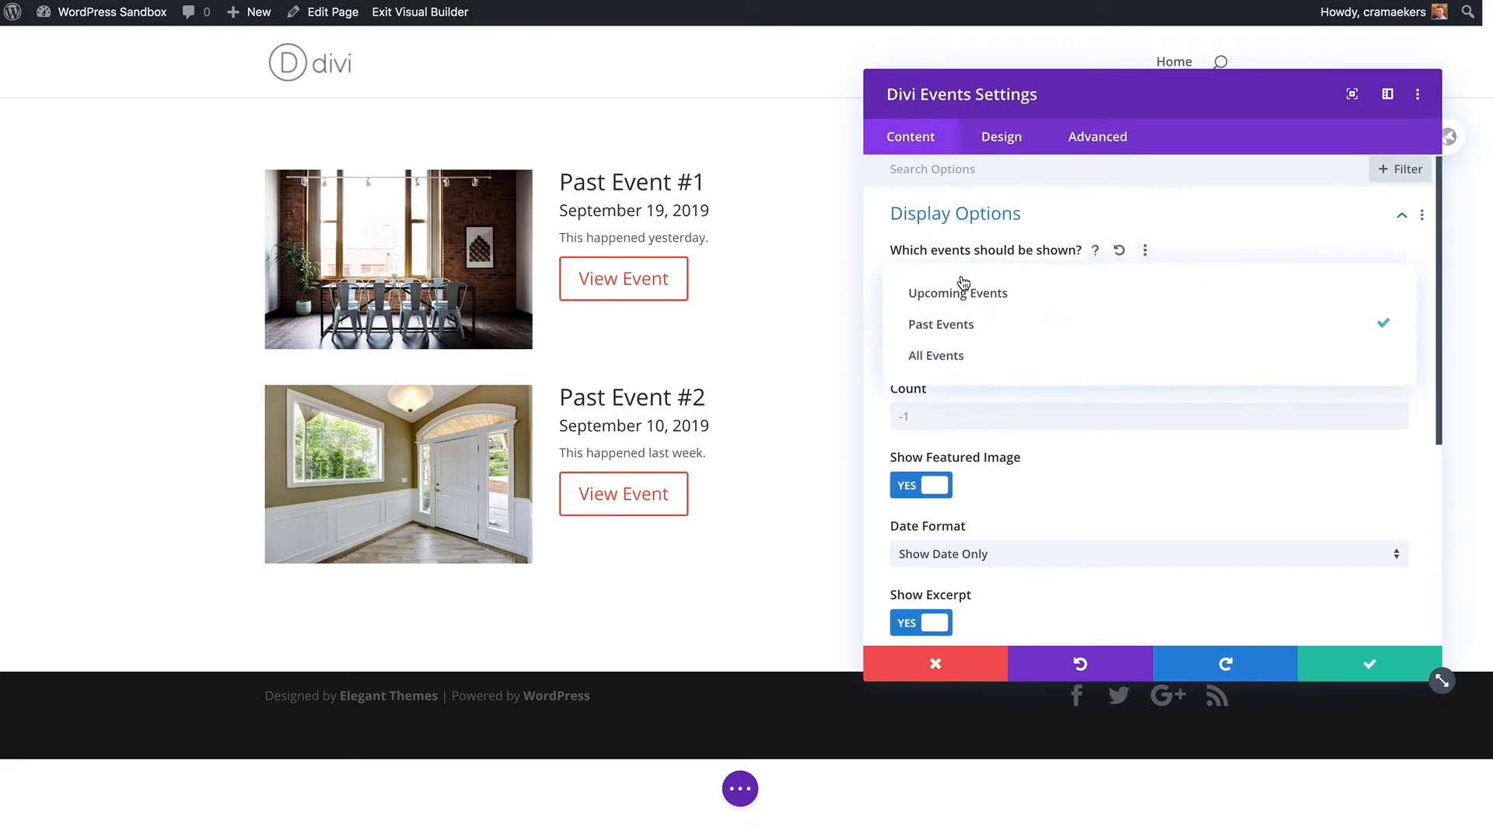
left_click(968, 295)
Preview the module with All Events shown, and switch it back to Upcoming Events.
left_click(963, 285)
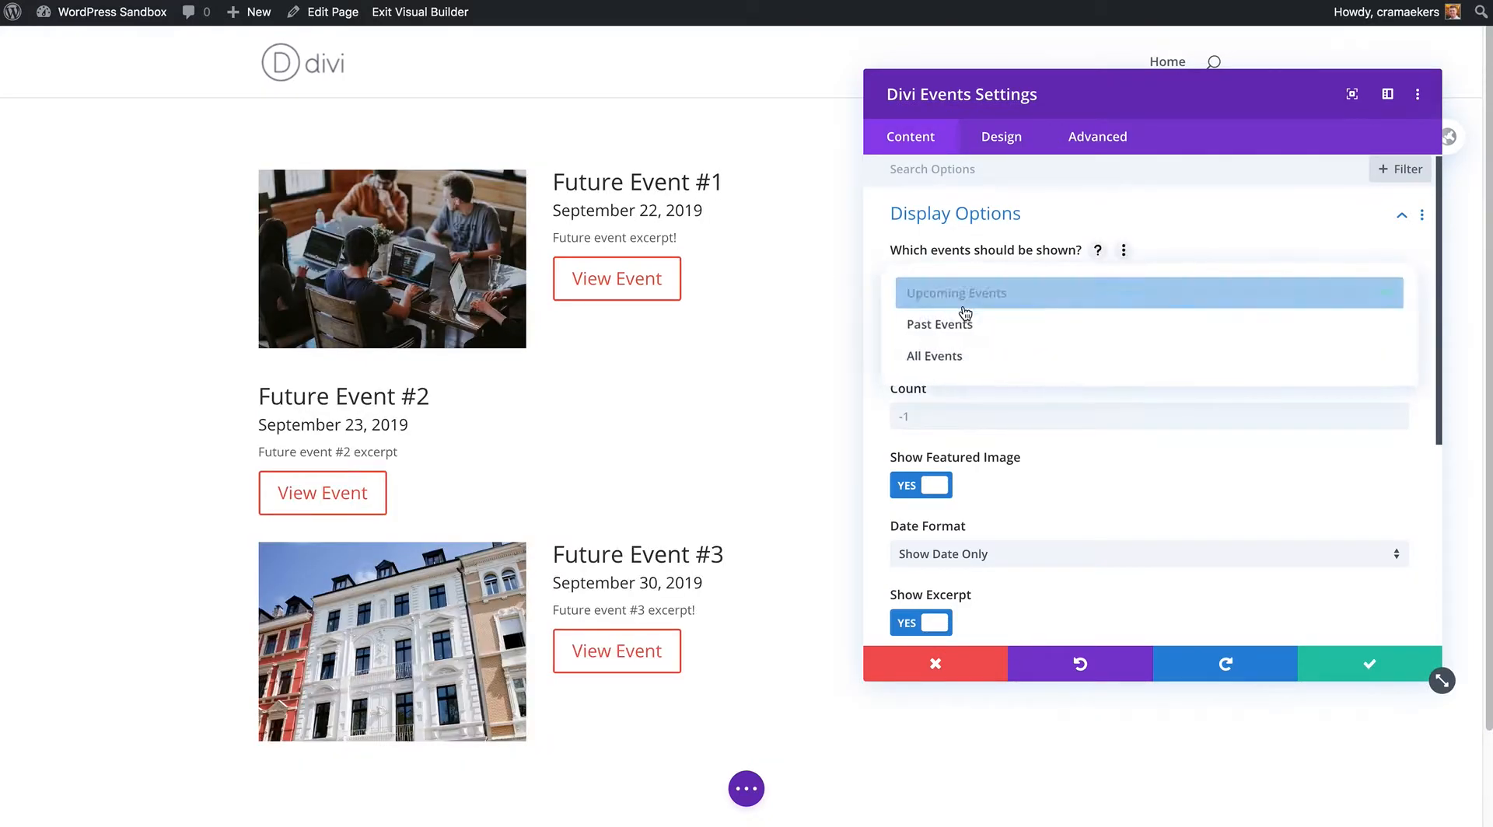
left_click(964, 354)
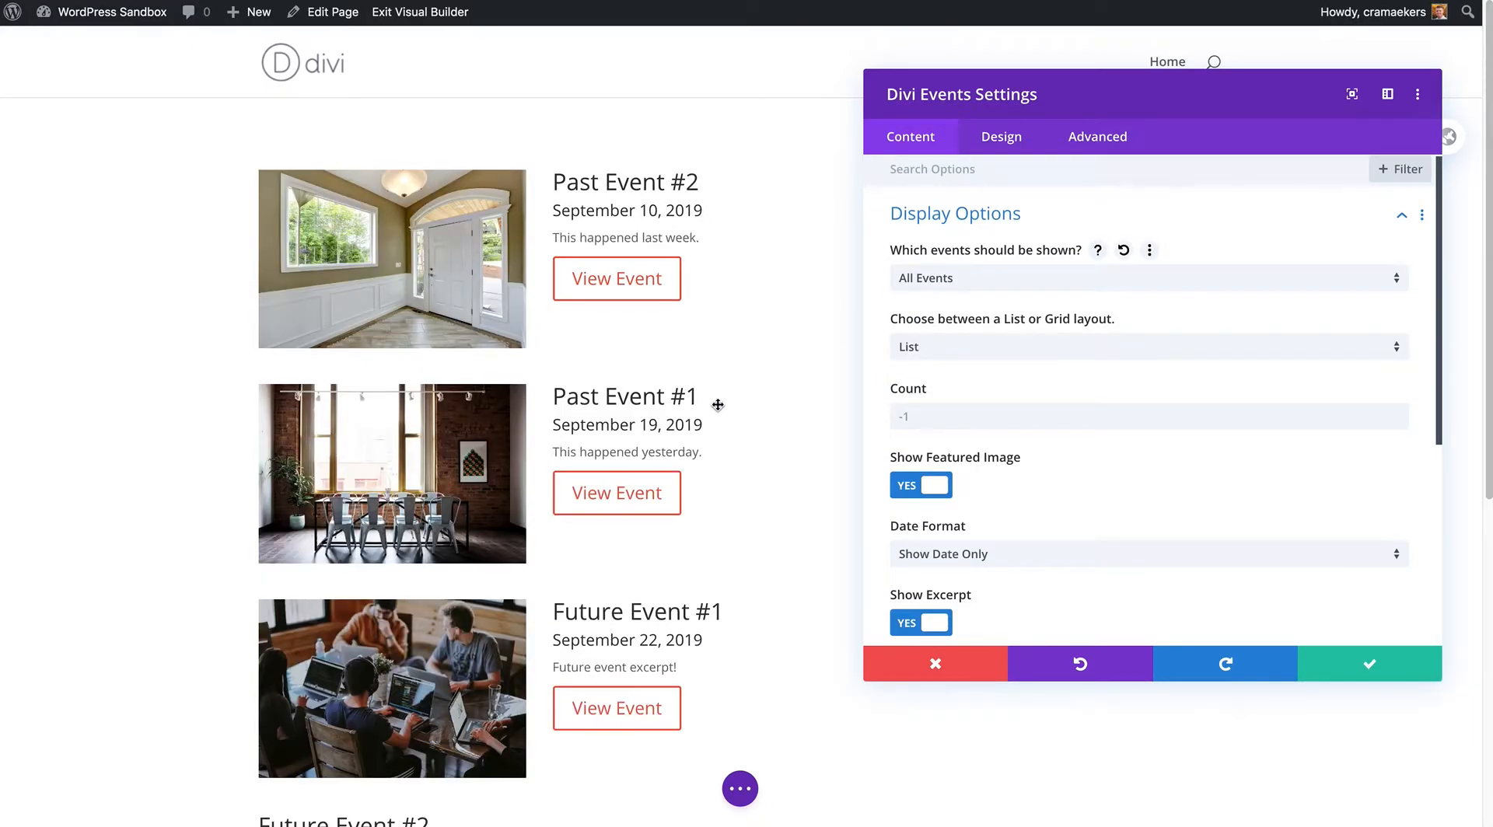
left_click(956, 280)
left_click(984, 293)
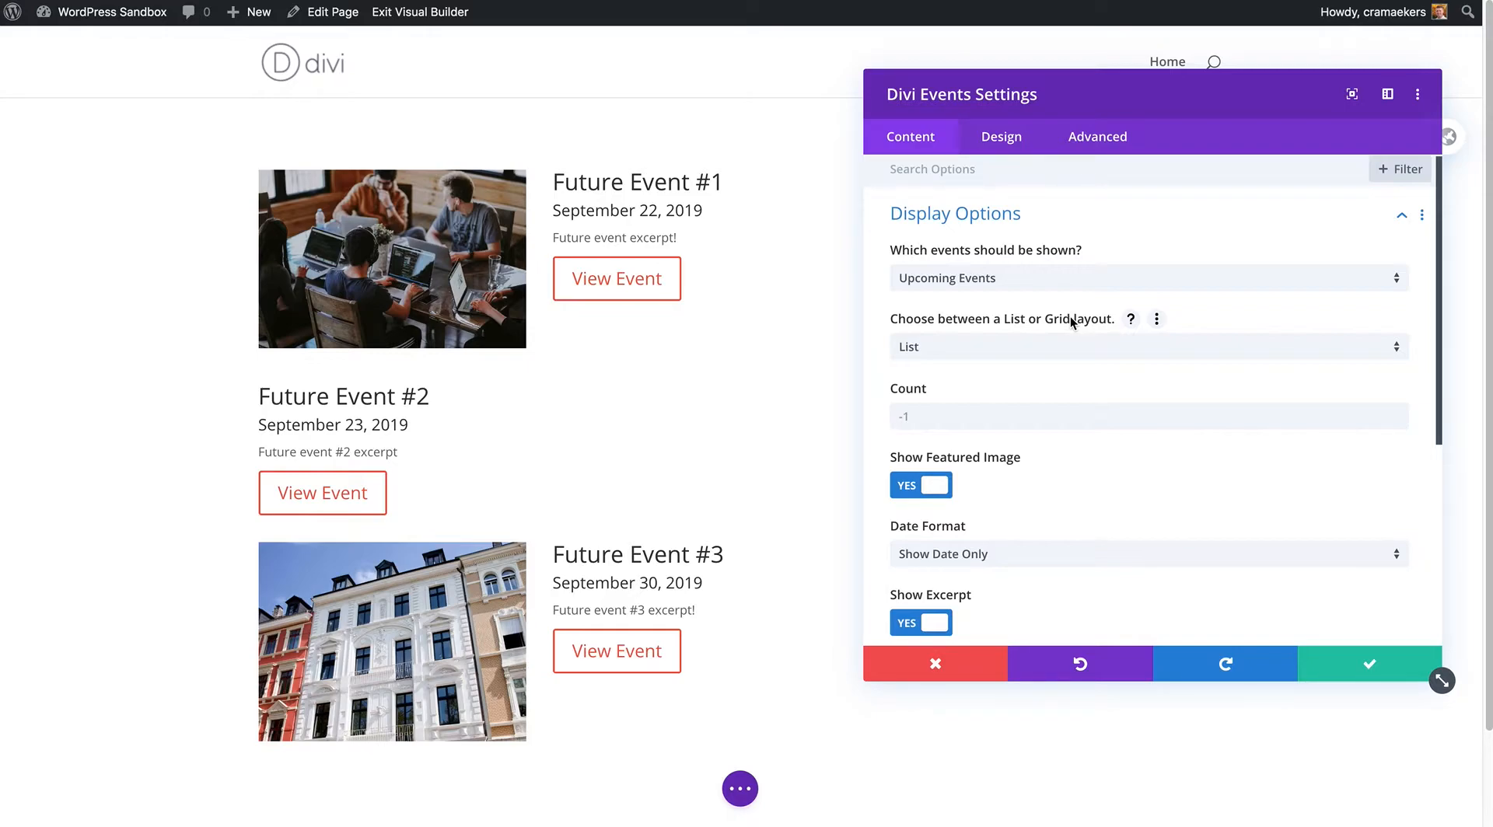
Cycle the shown events through Past Events and All Events, ending on Upcoming Events.
left_click(1017, 283)
left_click(1049, 323)
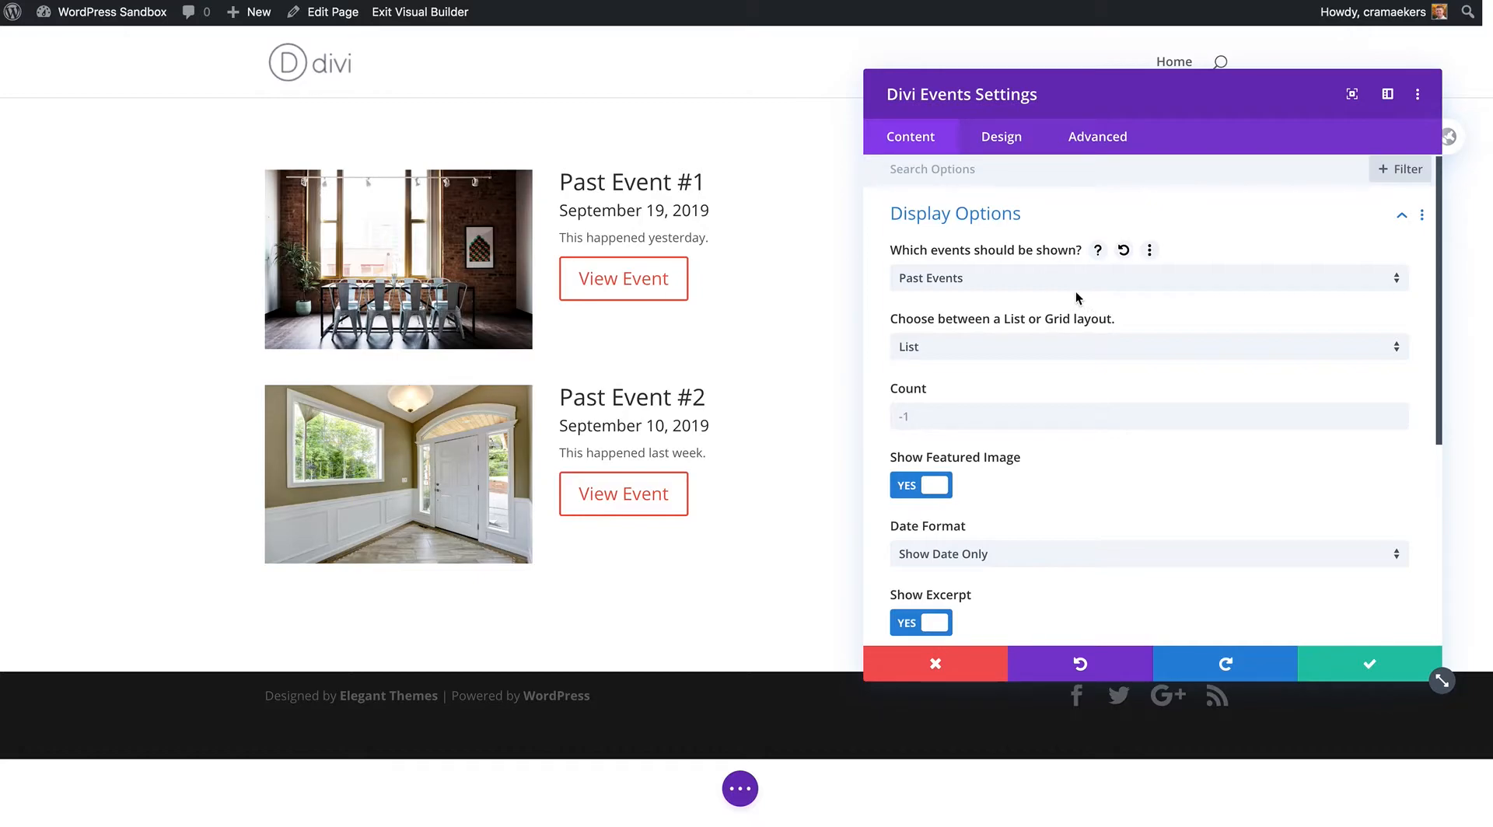
left_click(1080, 287)
left_click(1007, 353)
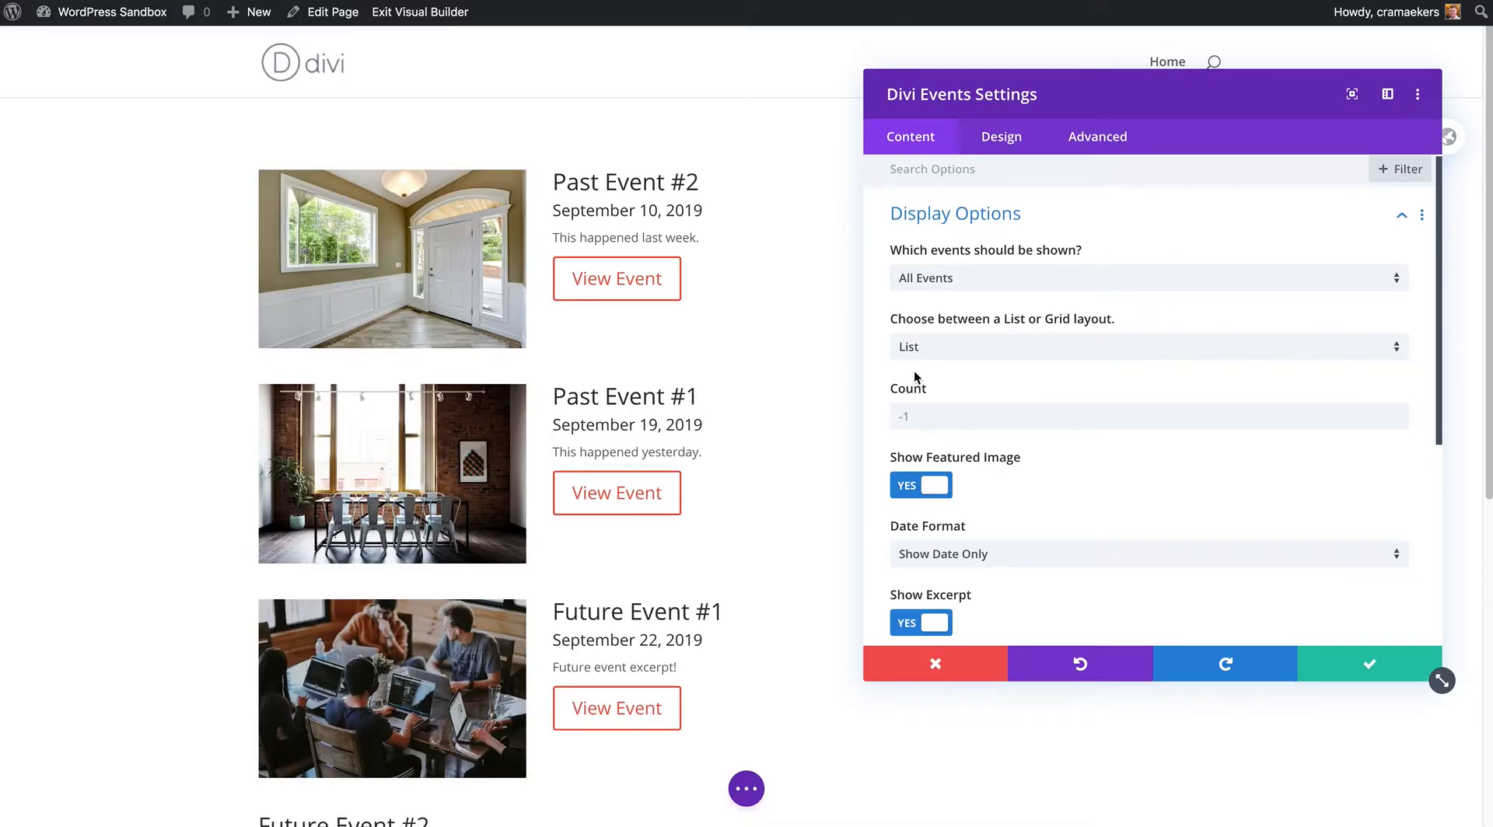
left_click(950, 280)
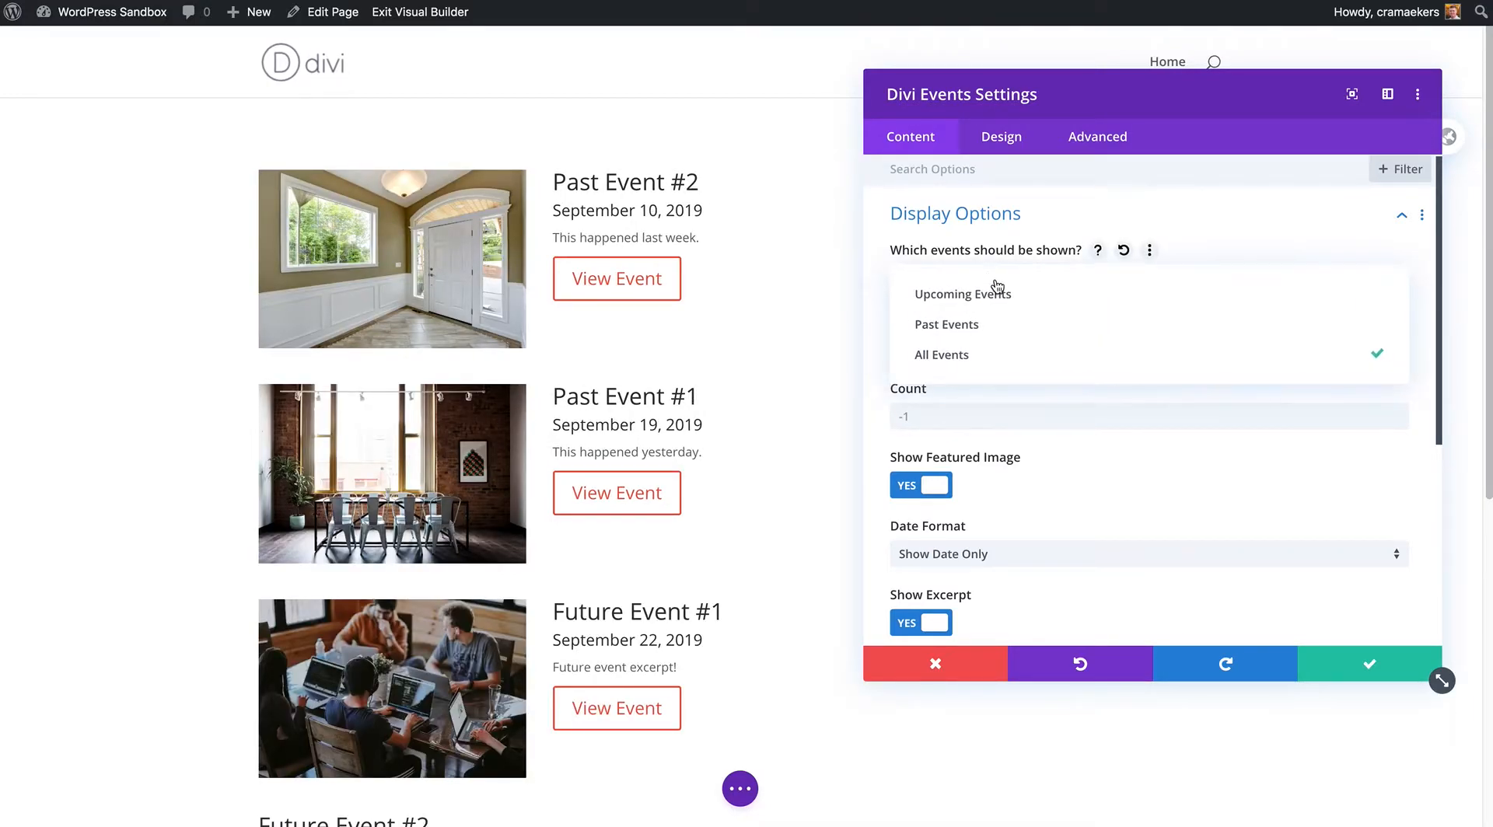
left_click(1002, 295)
Preview the upcoming events in the Grid layout and return the layout to List.
scroll(789, 365, "down", 1)
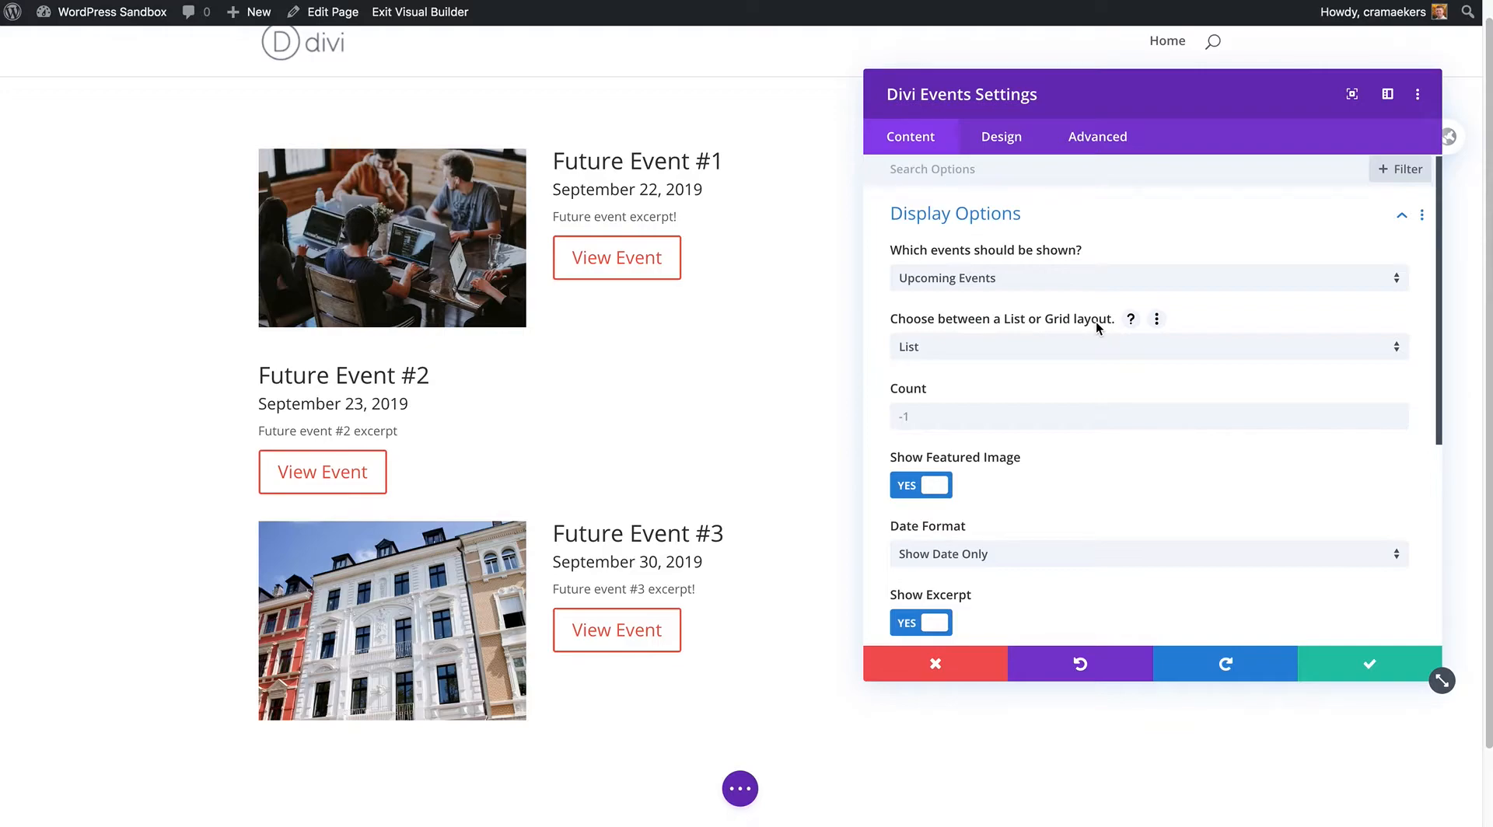
left_click(951, 347)
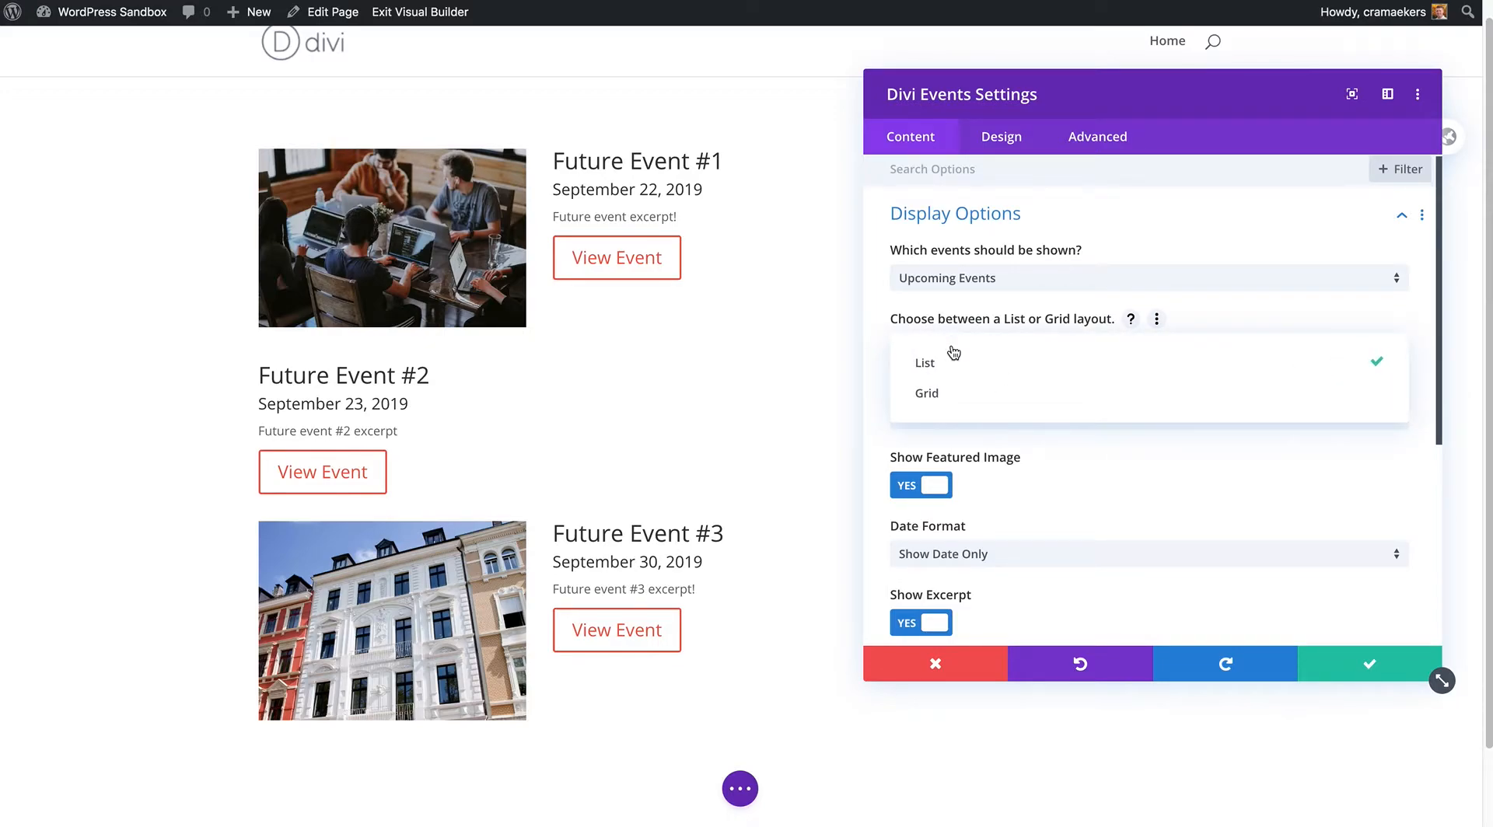
left_click(927, 393)
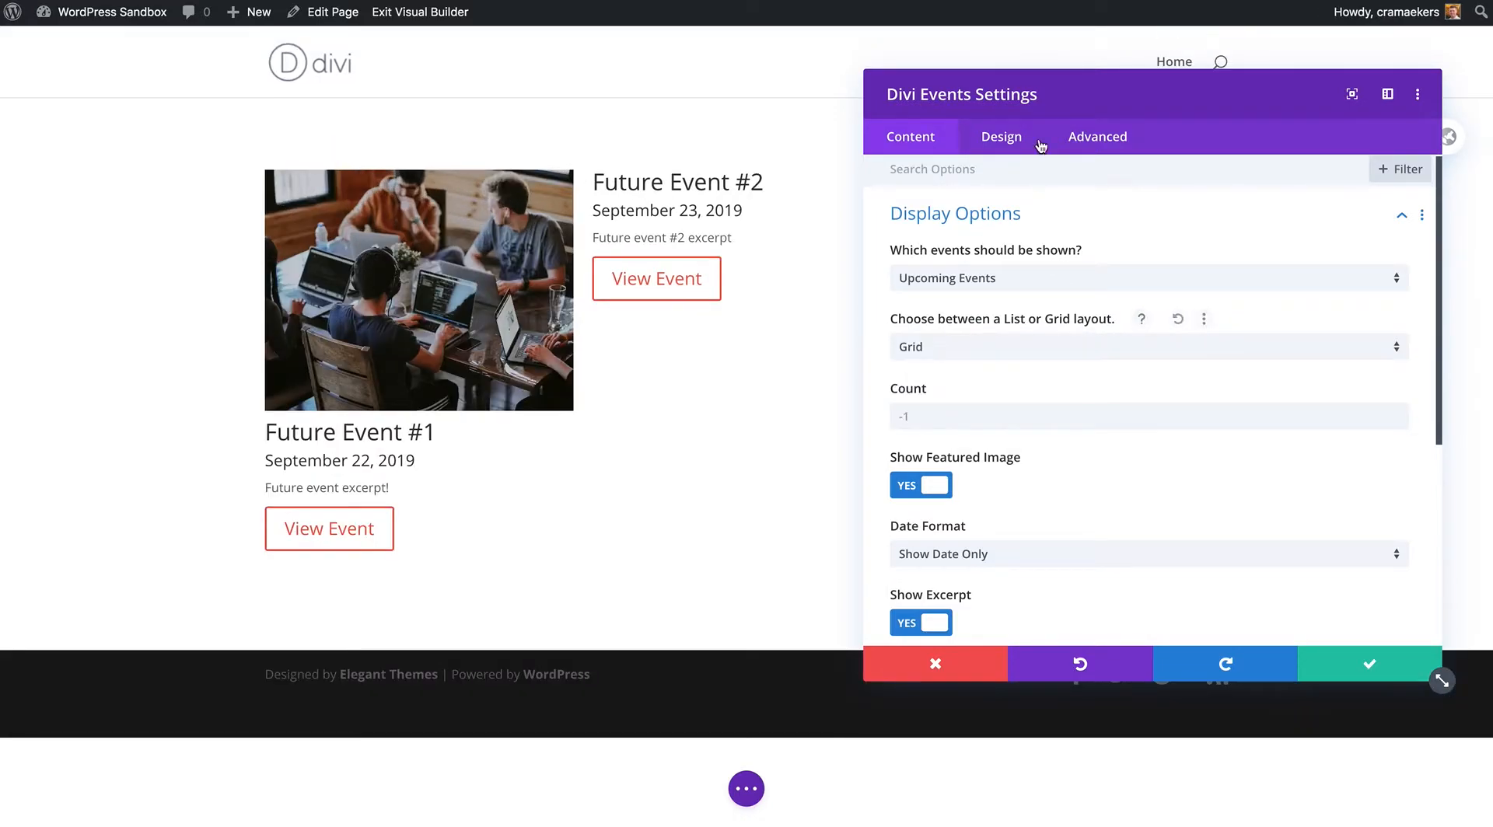
left_click_drag(1098, 96, 1134, 66)
left_click(1010, 327)
left_click(1011, 326)
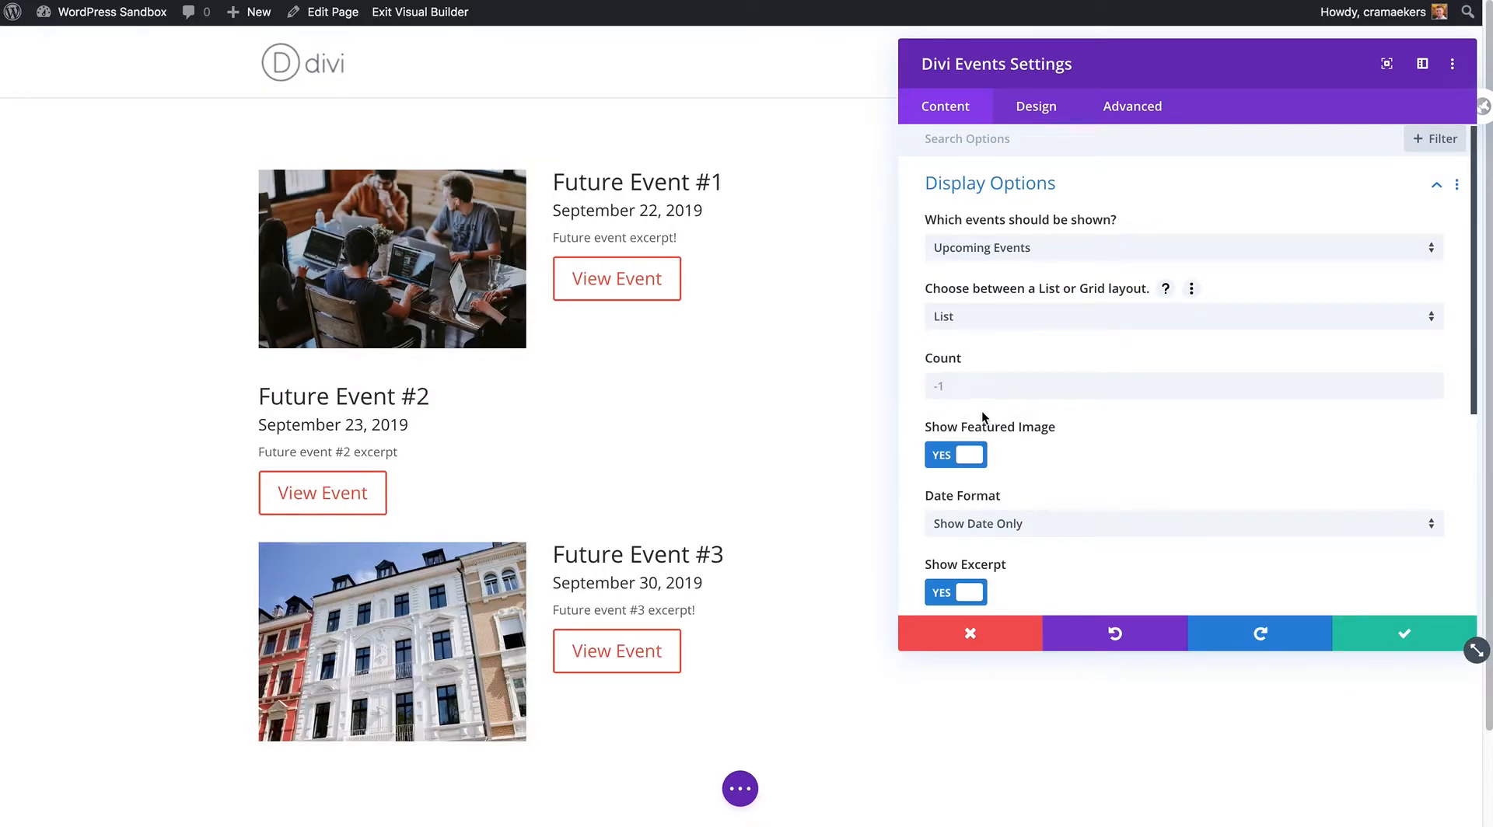
Set the event count to 3.
left_click(957, 389)
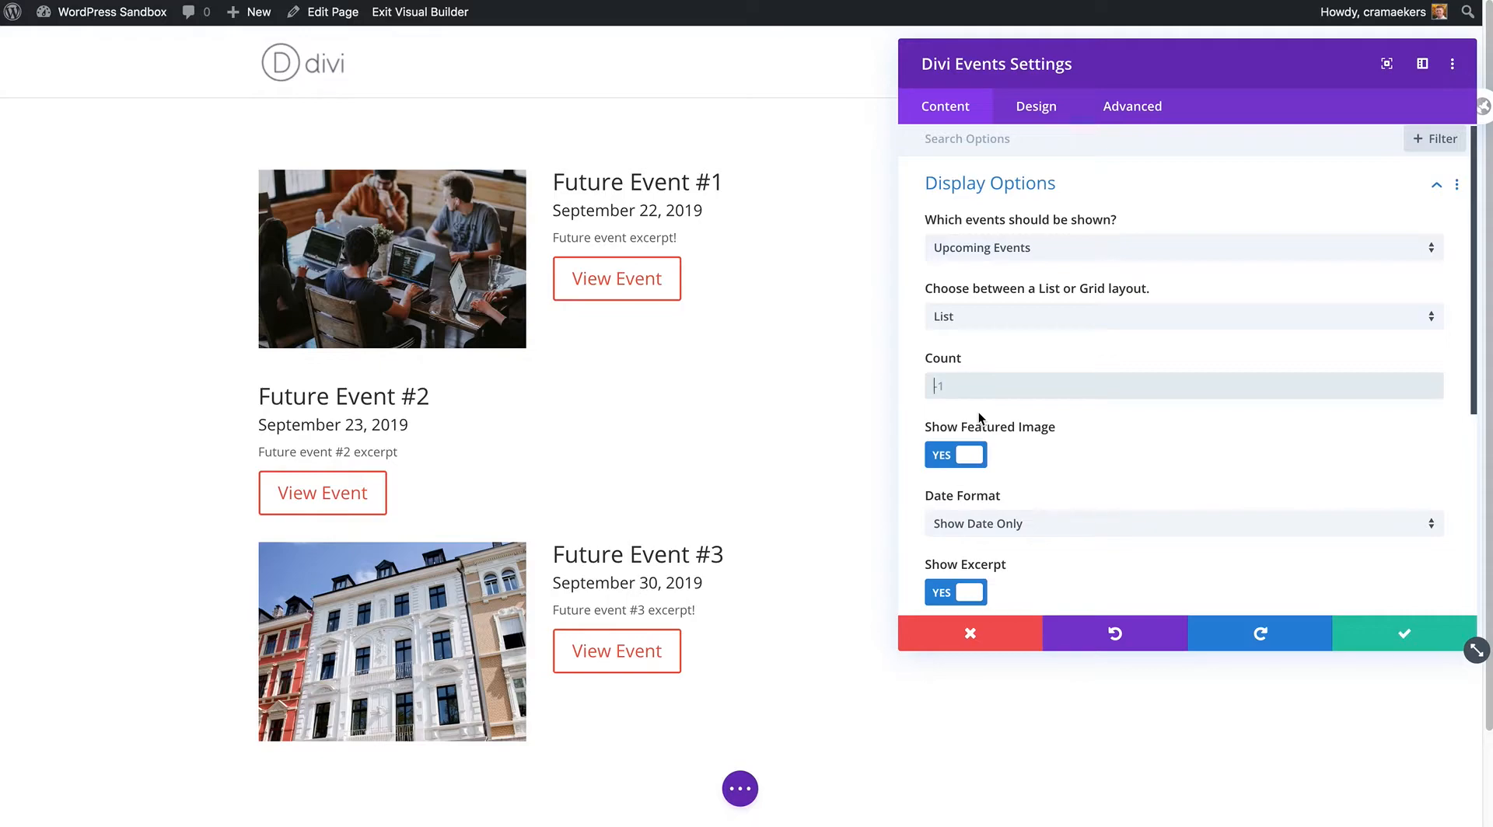
type("-1")
key("BackSpace")
type("1")
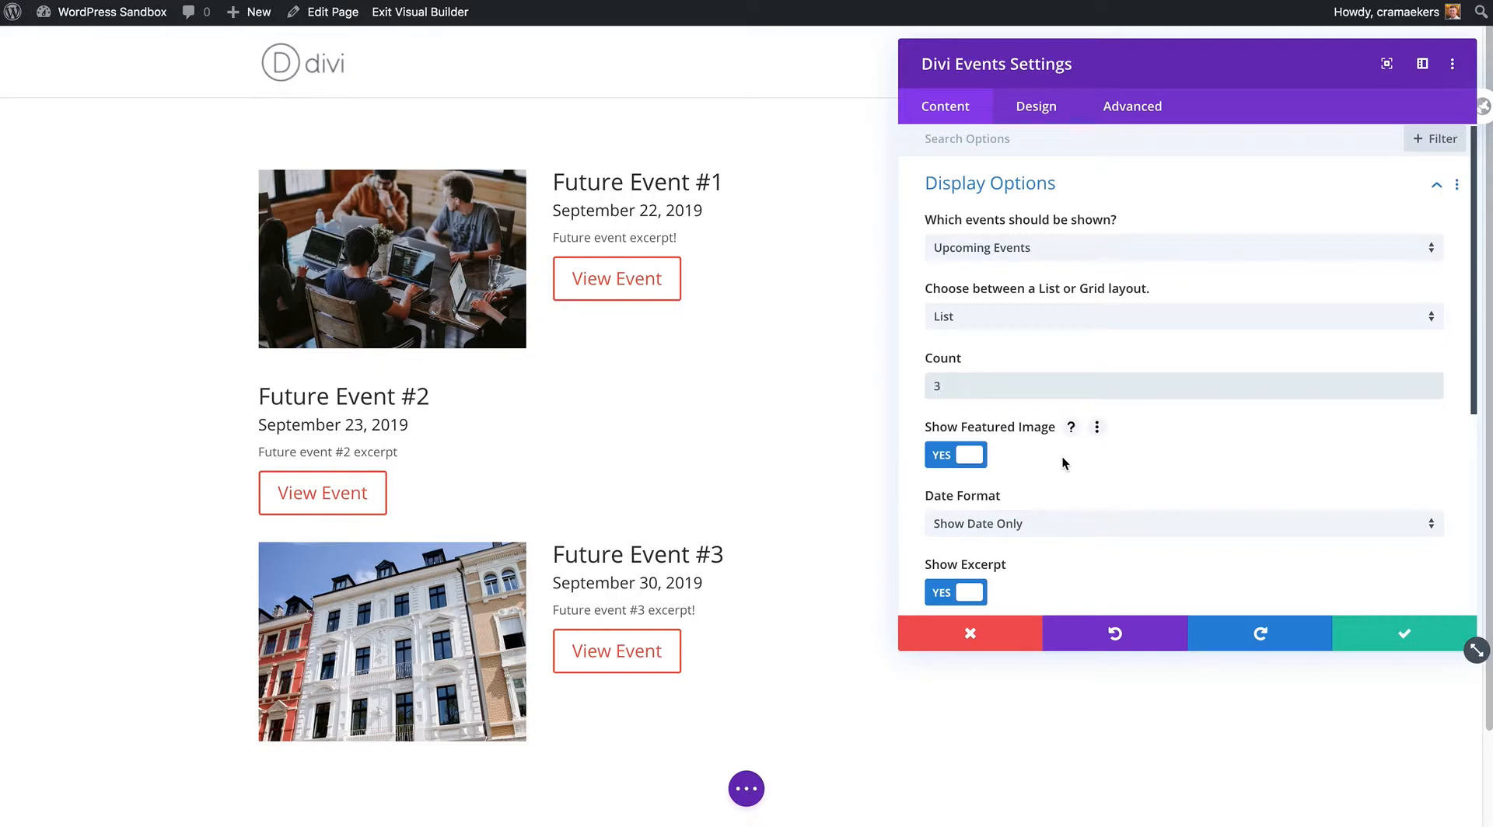
Turn the featured images off and back on.
scroll(1042, 458, "down", 2)
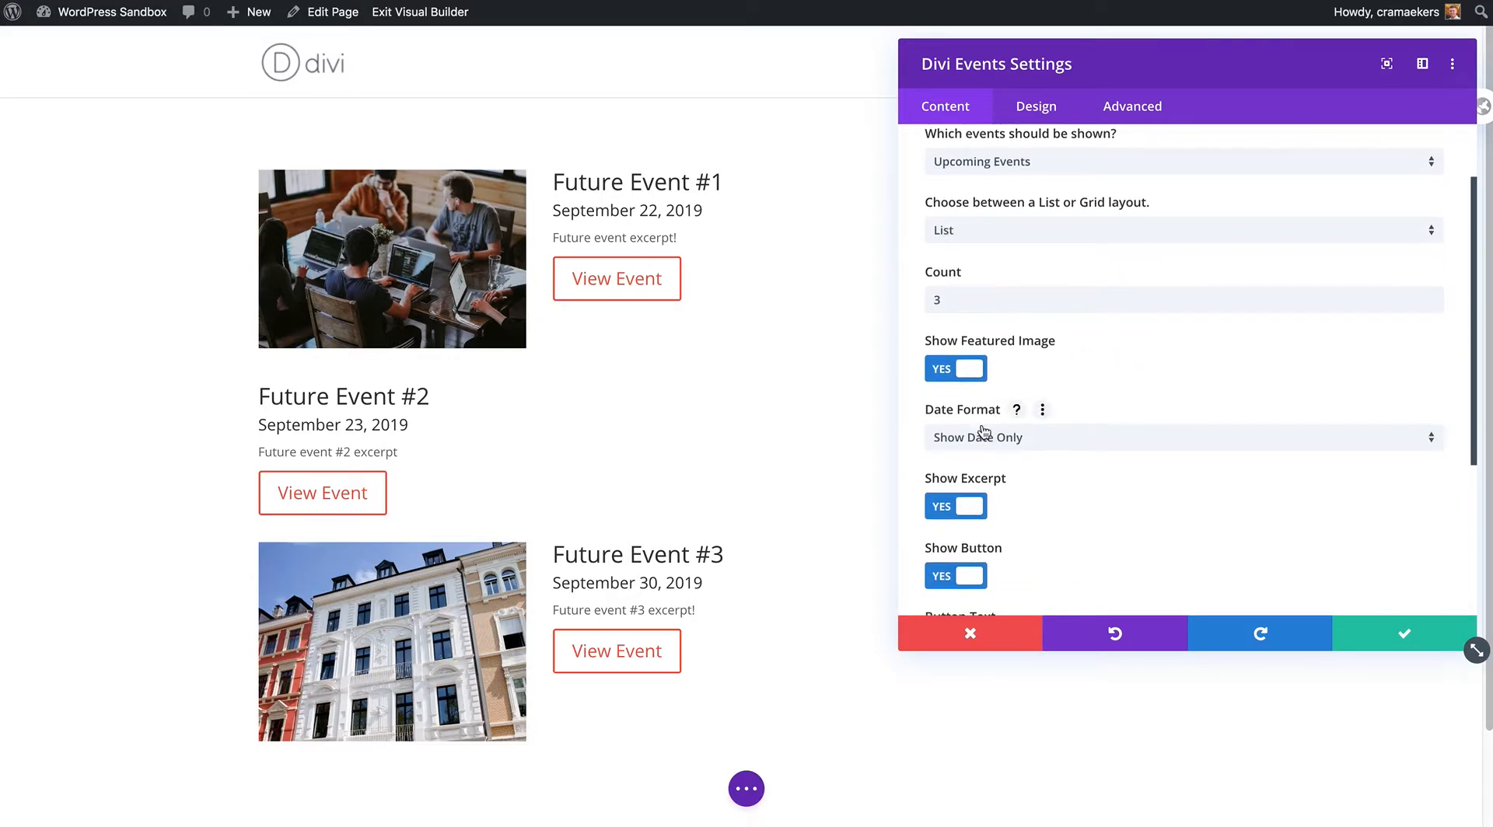
left_click(952, 376)
left_click(952, 376)
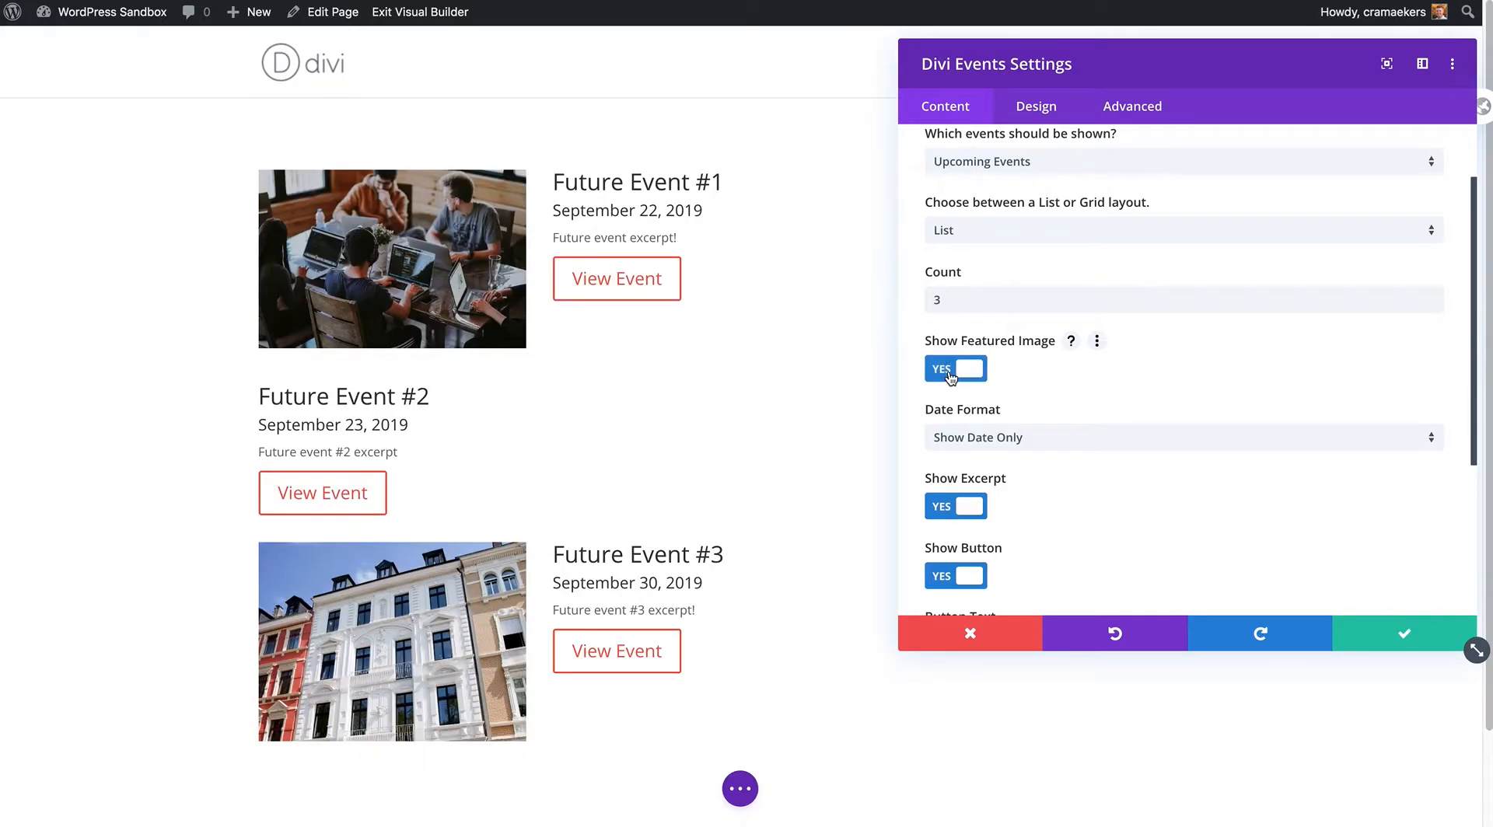
Preview the event dates with the Show Date and Time format.
scroll(1005, 388, "down", 1)
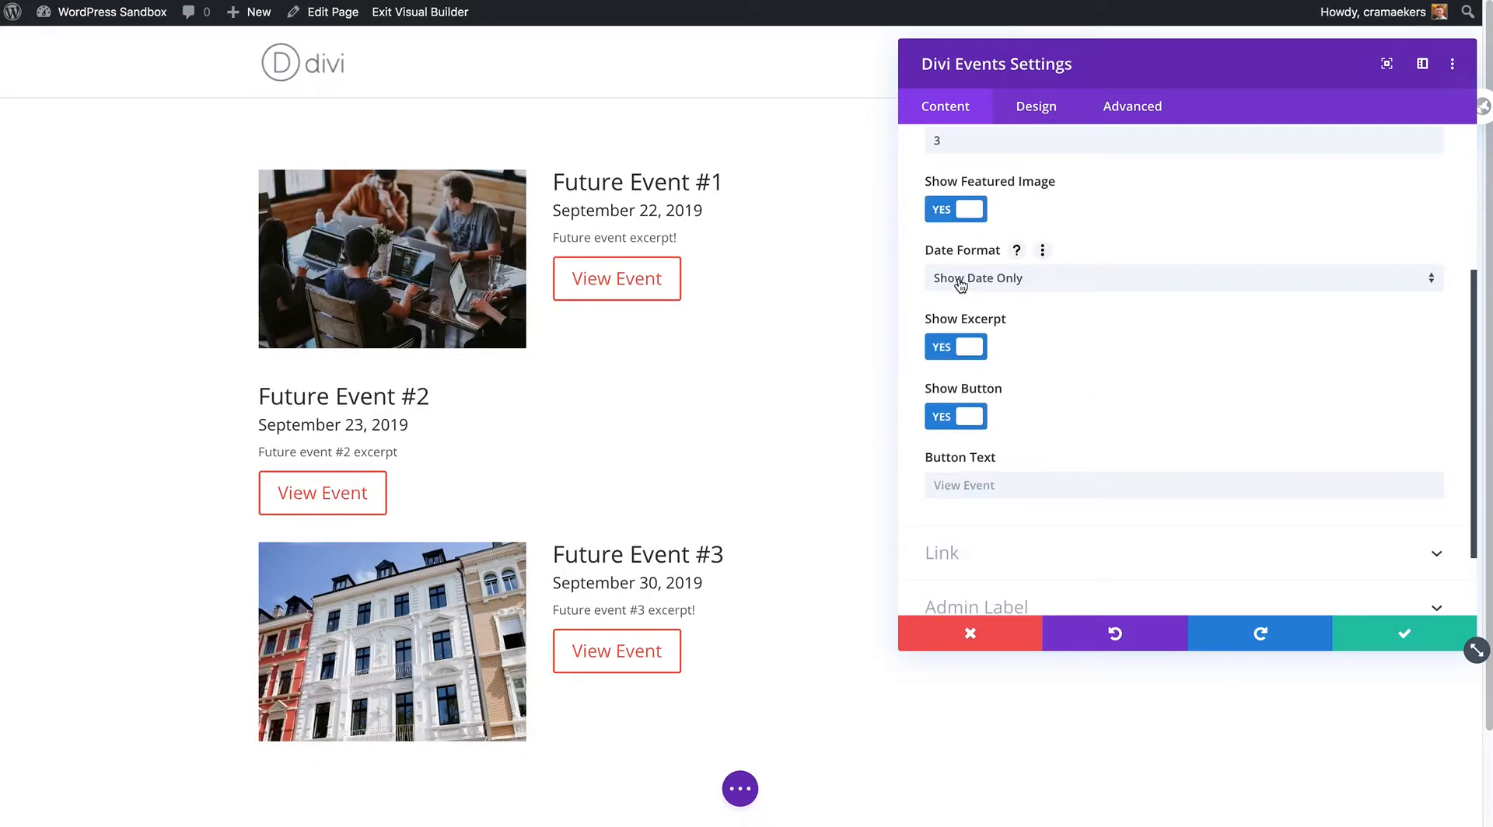
left_click(972, 280)
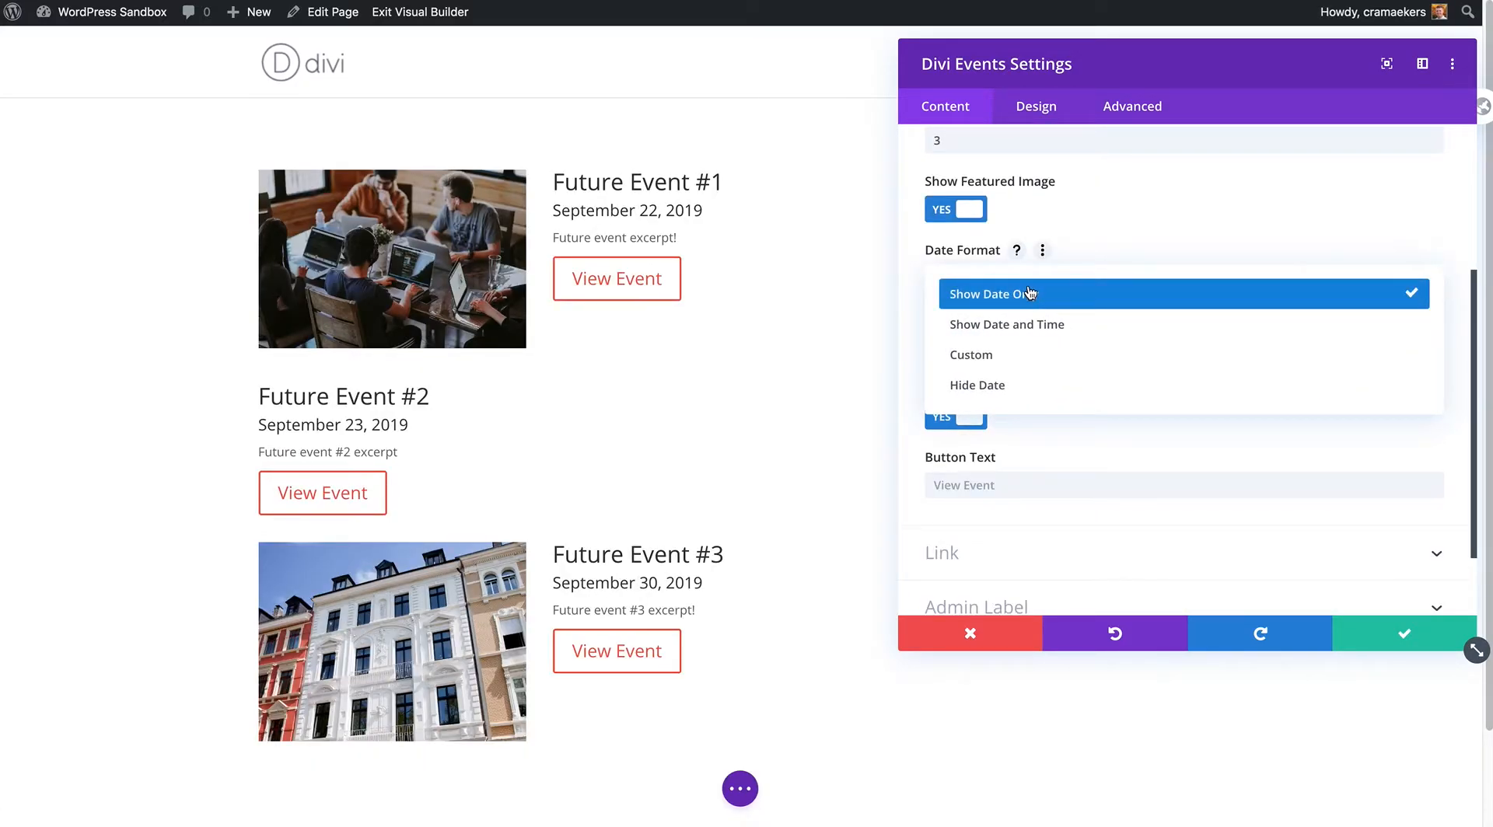
left_click(1030, 324)
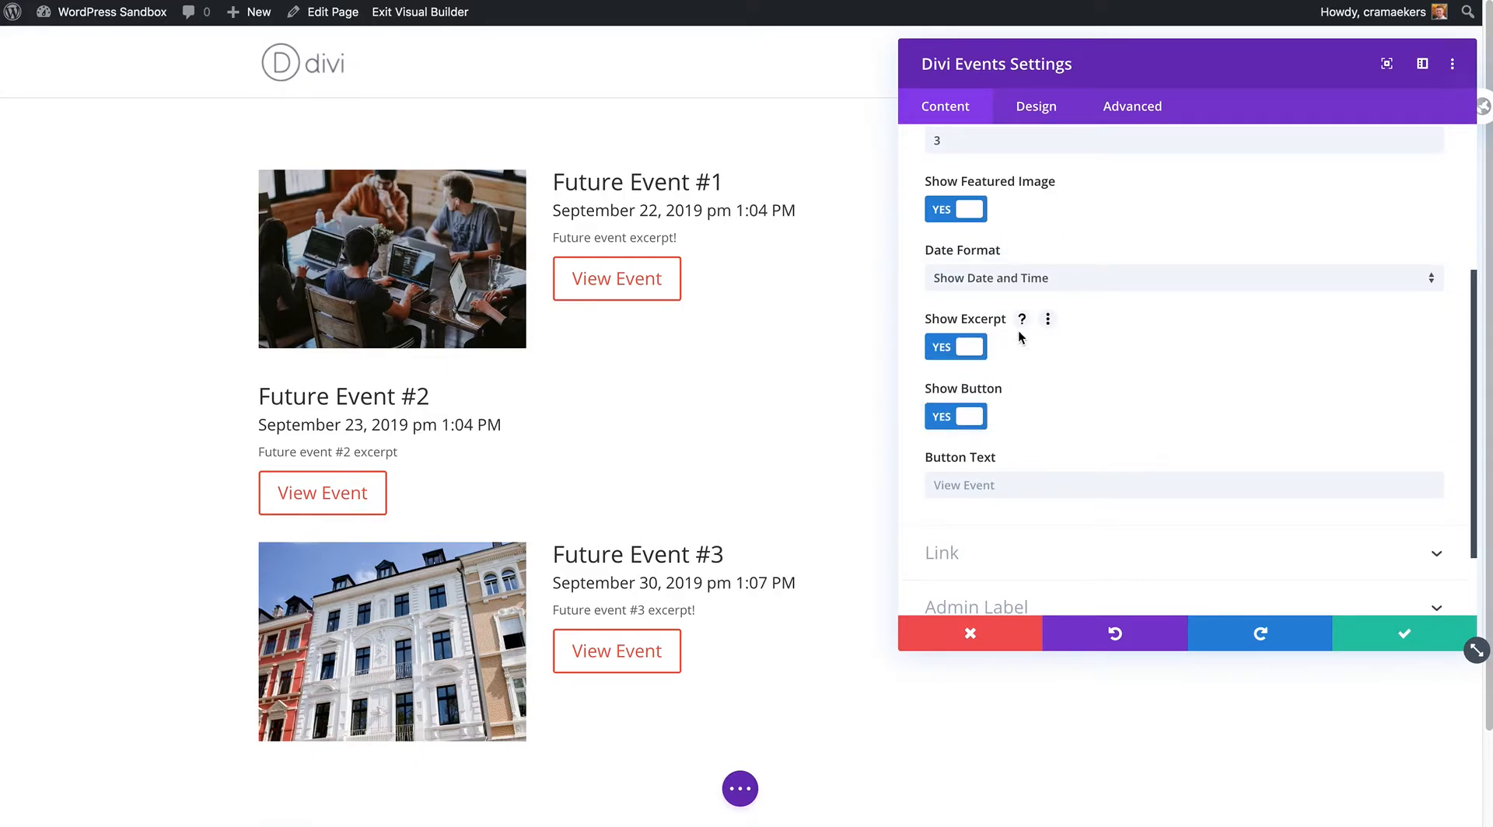
Set the date format to Custom and read the help text for the custom date format.
left_click(992, 284)
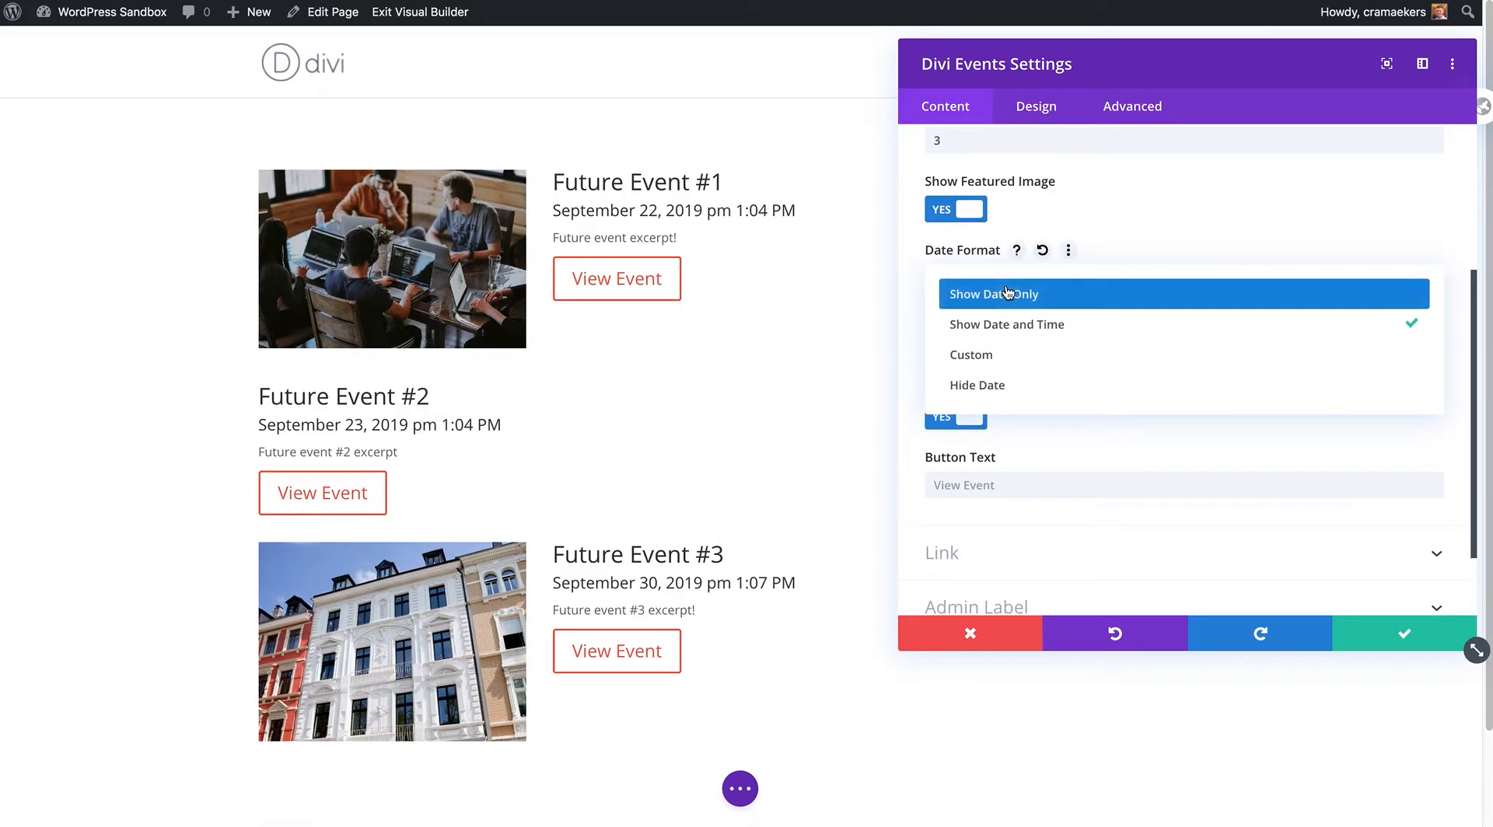
left_click(1008, 357)
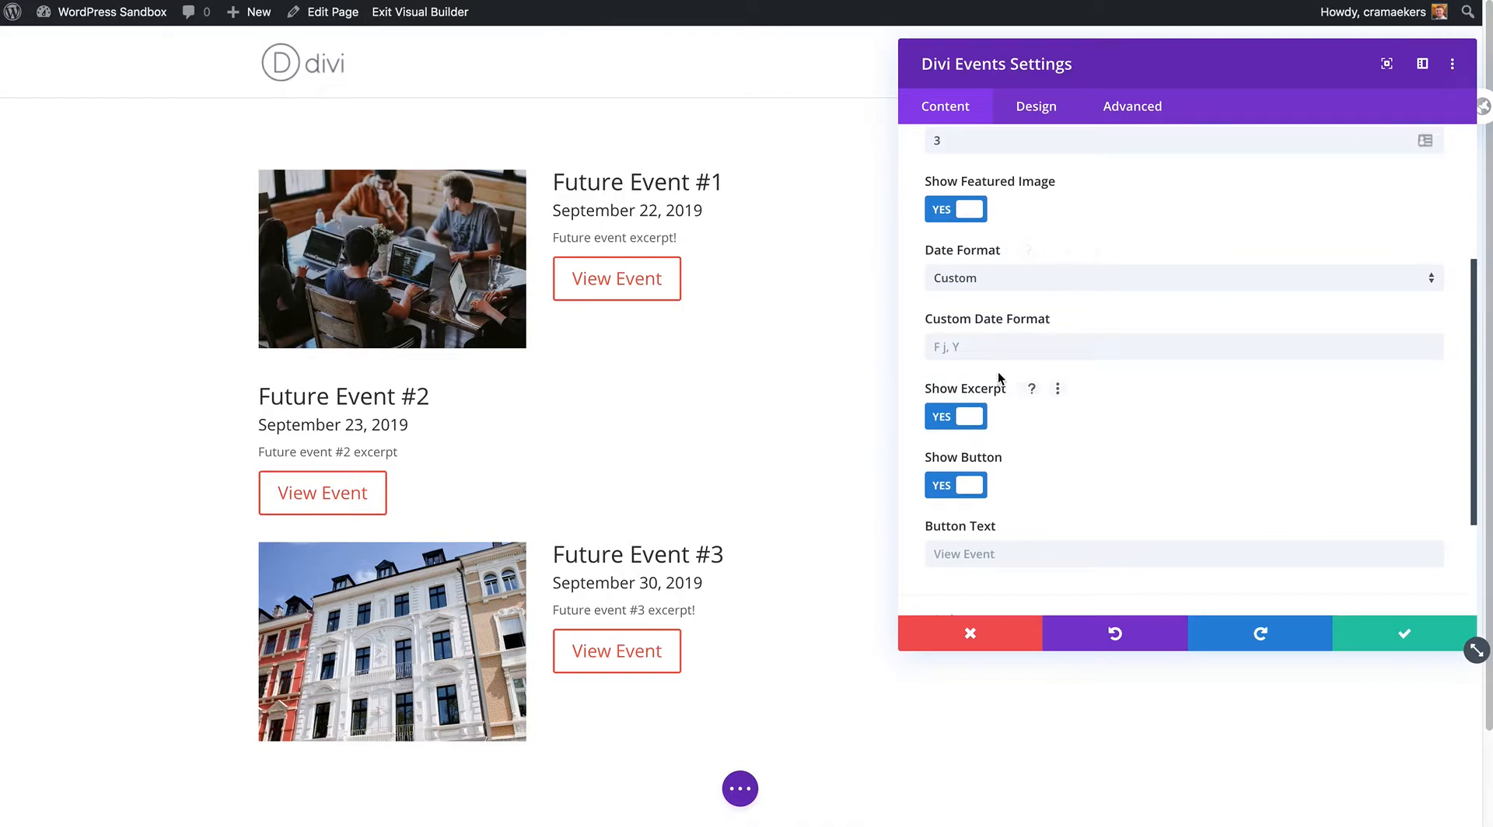
left_click(1065, 318)
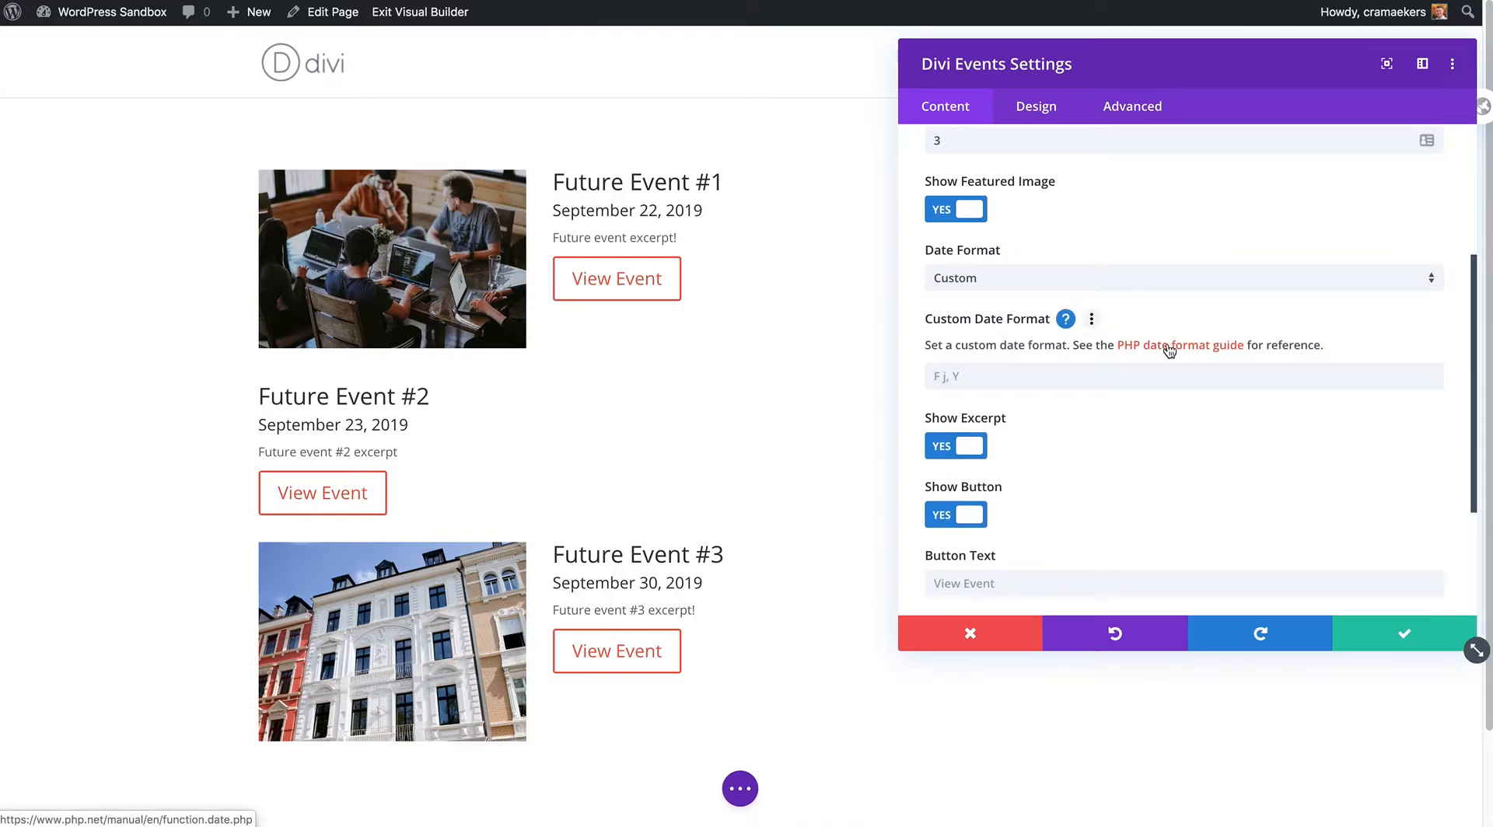
left_click(1065, 319)
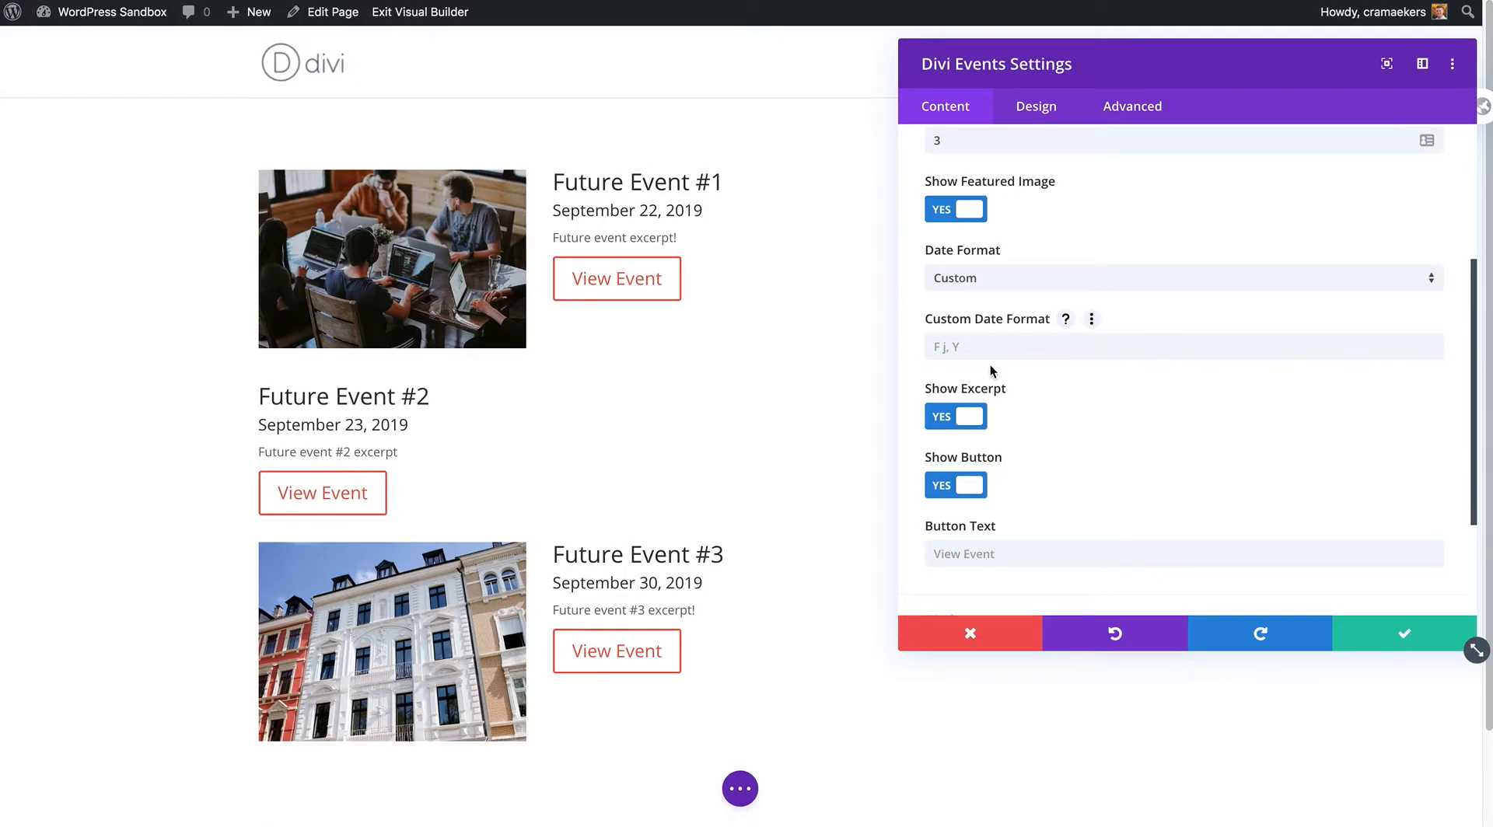
Turn the event excerpts and buttons off and back on.
left_click(955, 420)
left_click(954, 421)
left_click(962, 495)
left_click(965, 490)
Change the event button text to RSVP.
scroll(972, 514, "down", 1)
left_click(1388, 536)
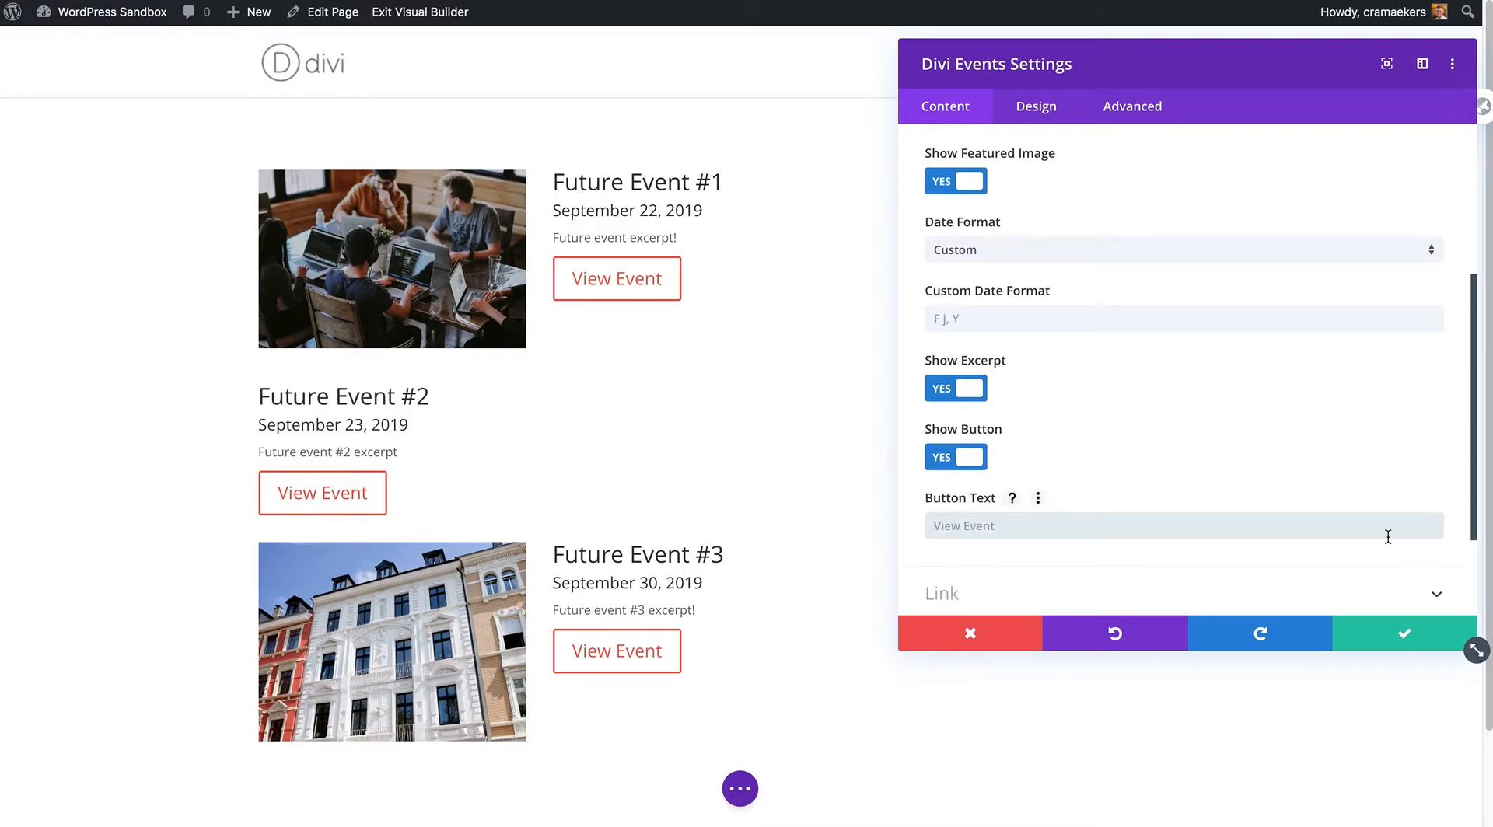
type("RSVP")
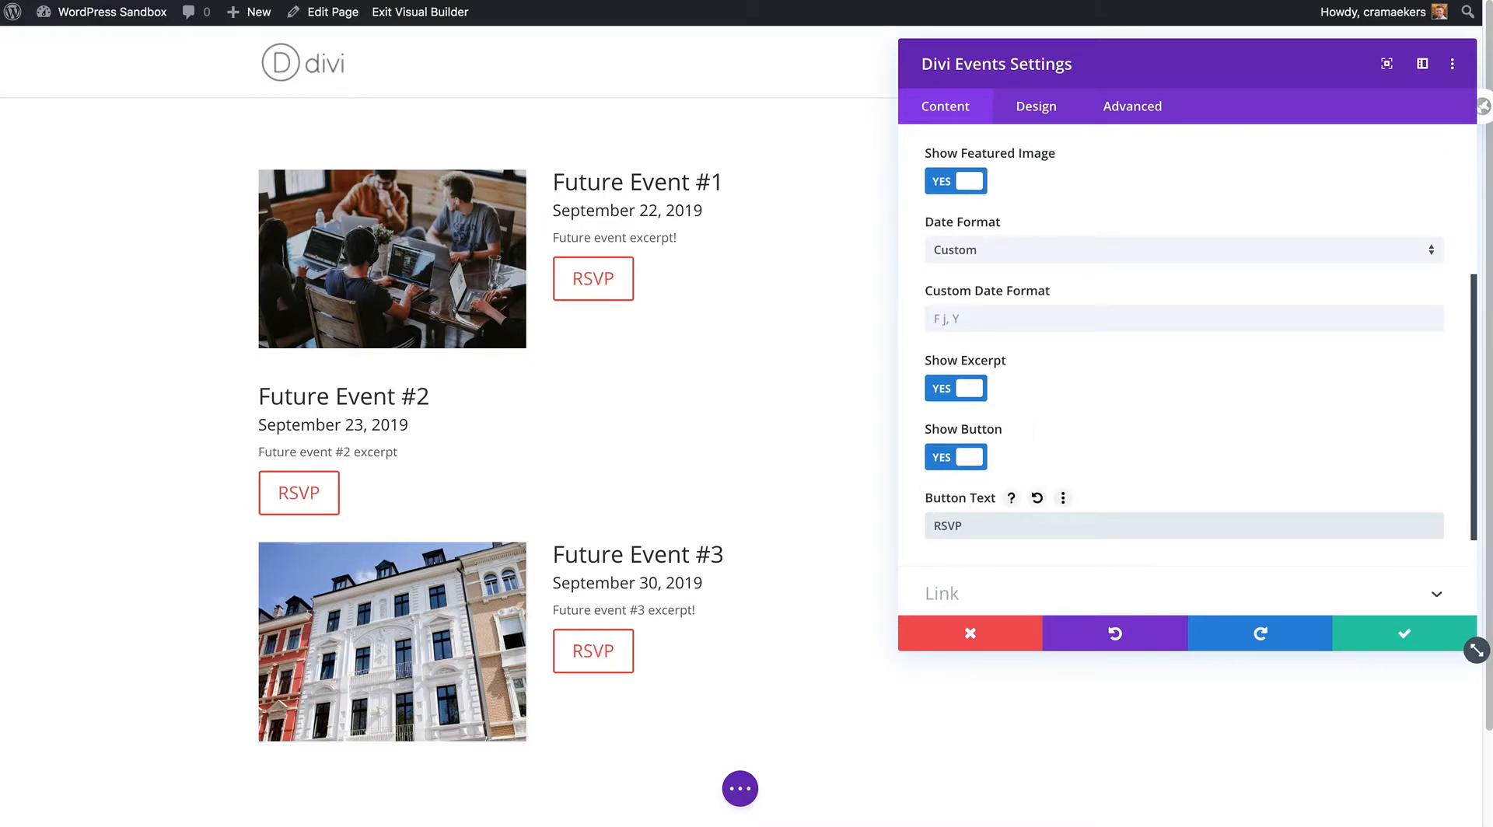
left_click(1183, 413)
Review the display options and the title text design settings, including the list of available title fonts.
scroll(1188, 407, "up", 5)
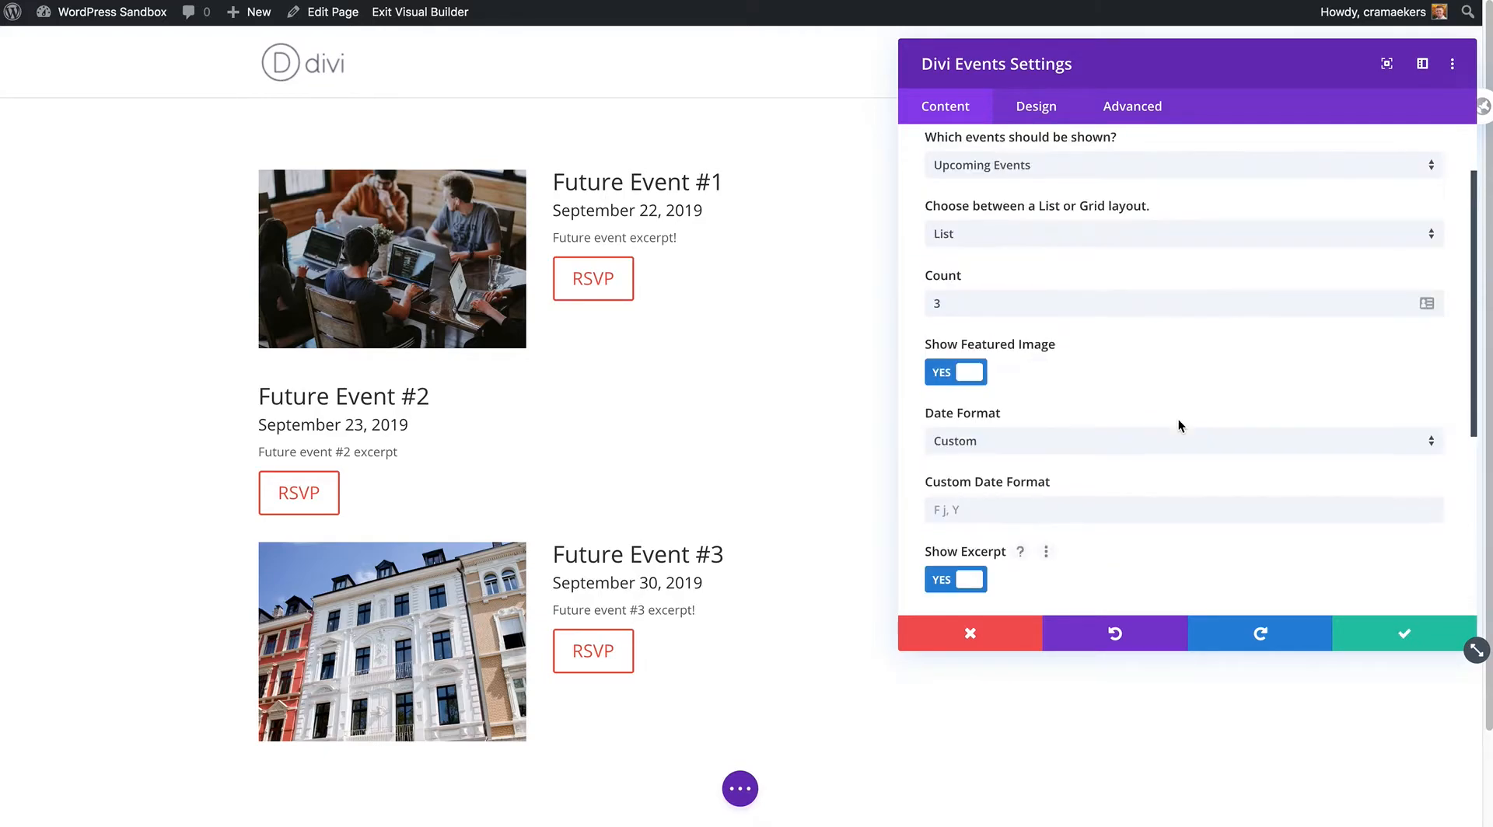
scroll(1050, 280, "down", 2)
scroll(1033, 259, "up", 2)
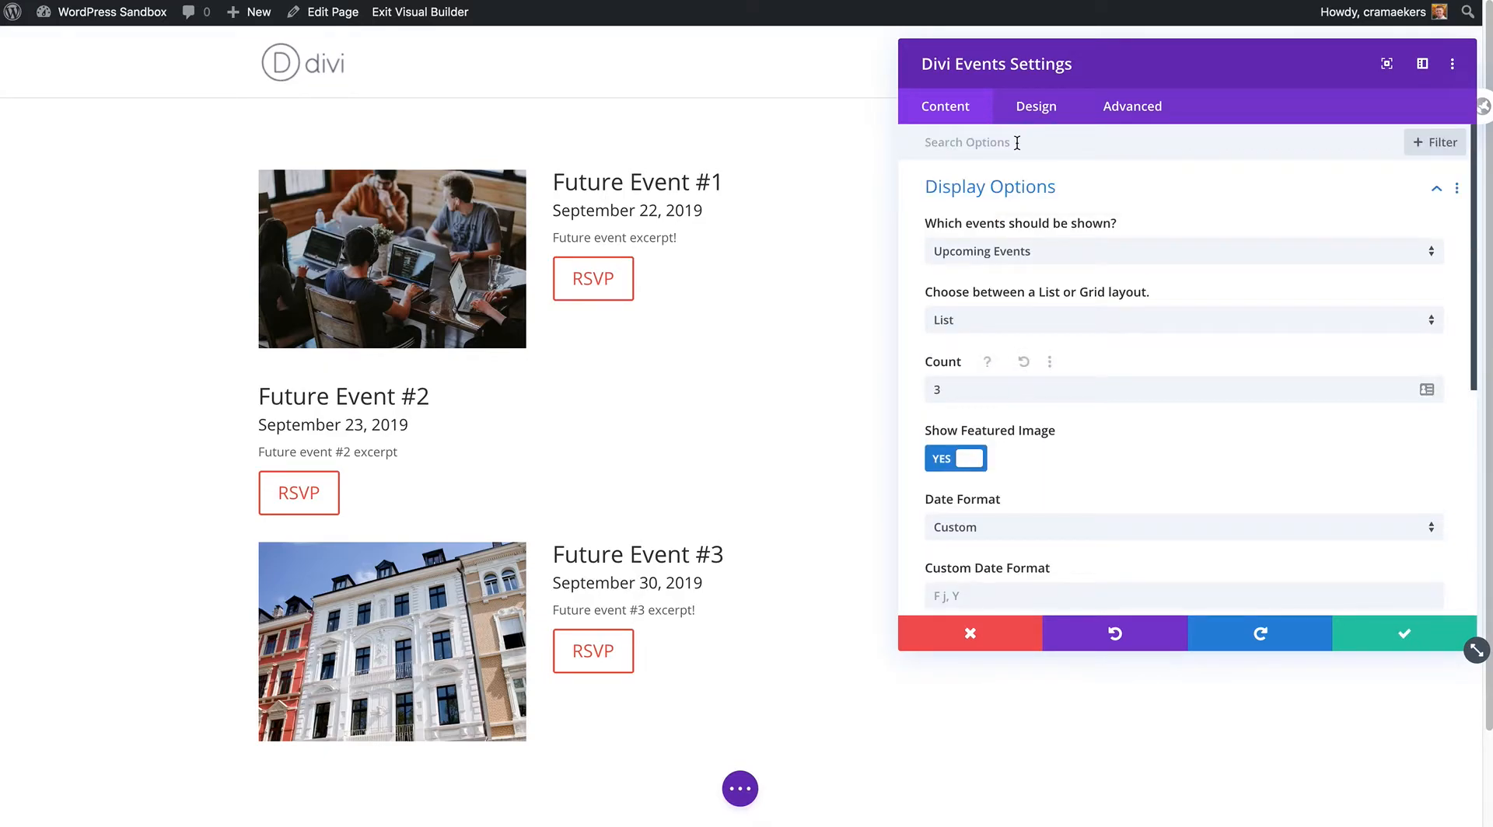
left_click(1033, 116)
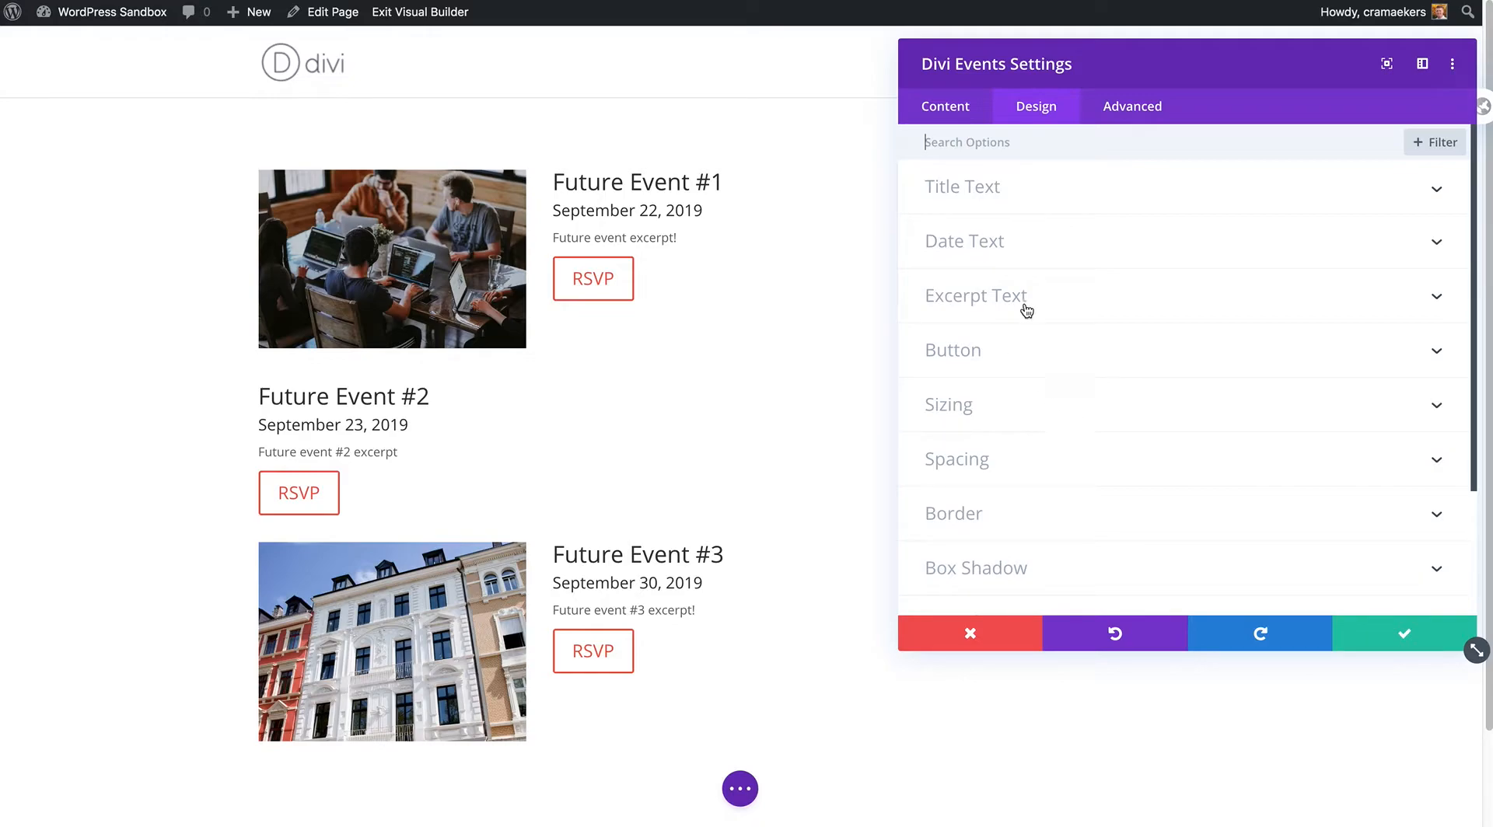
left_click(999, 205)
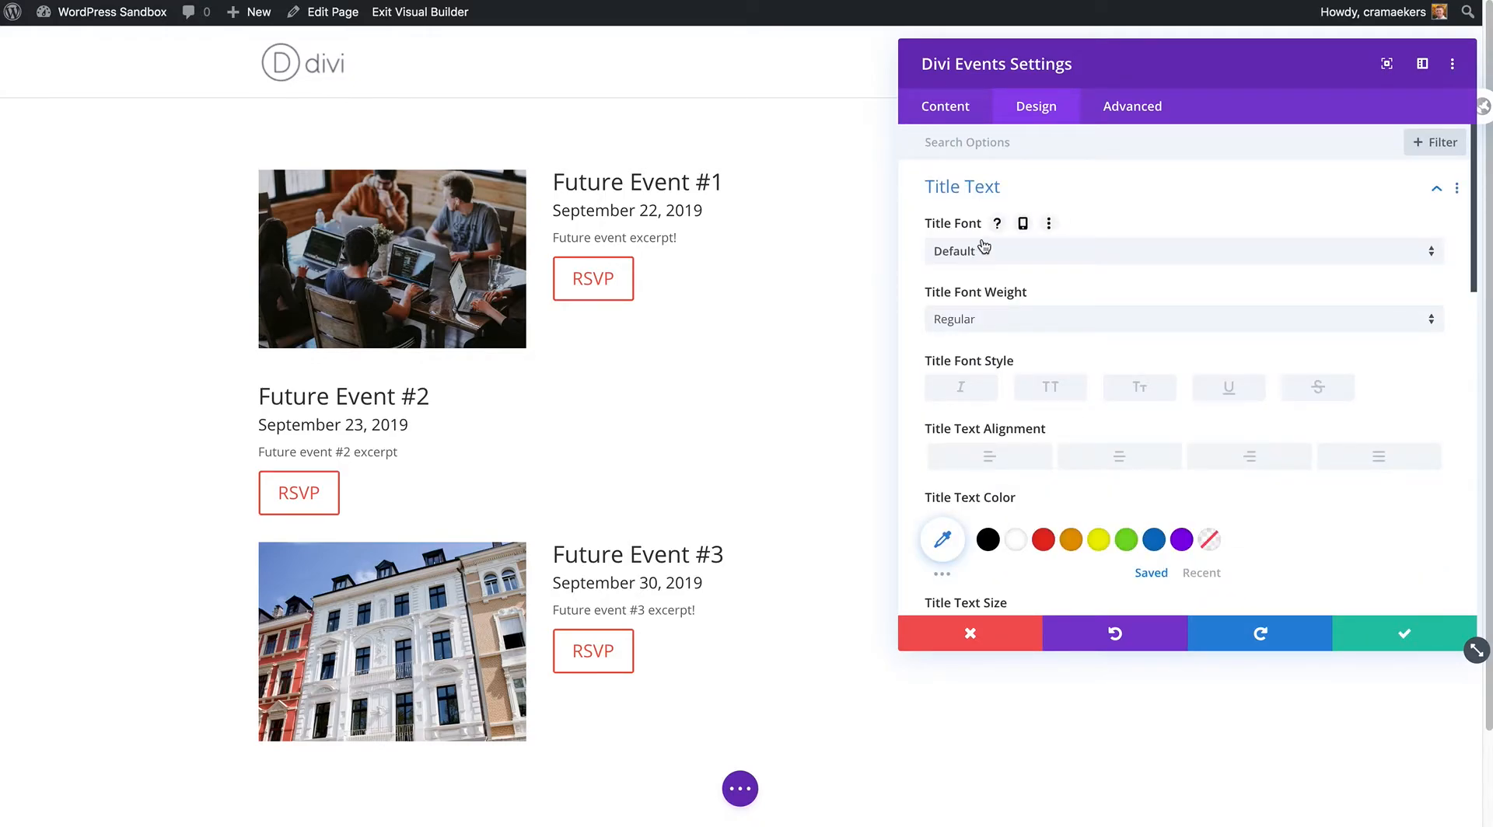
left_click(984, 196)
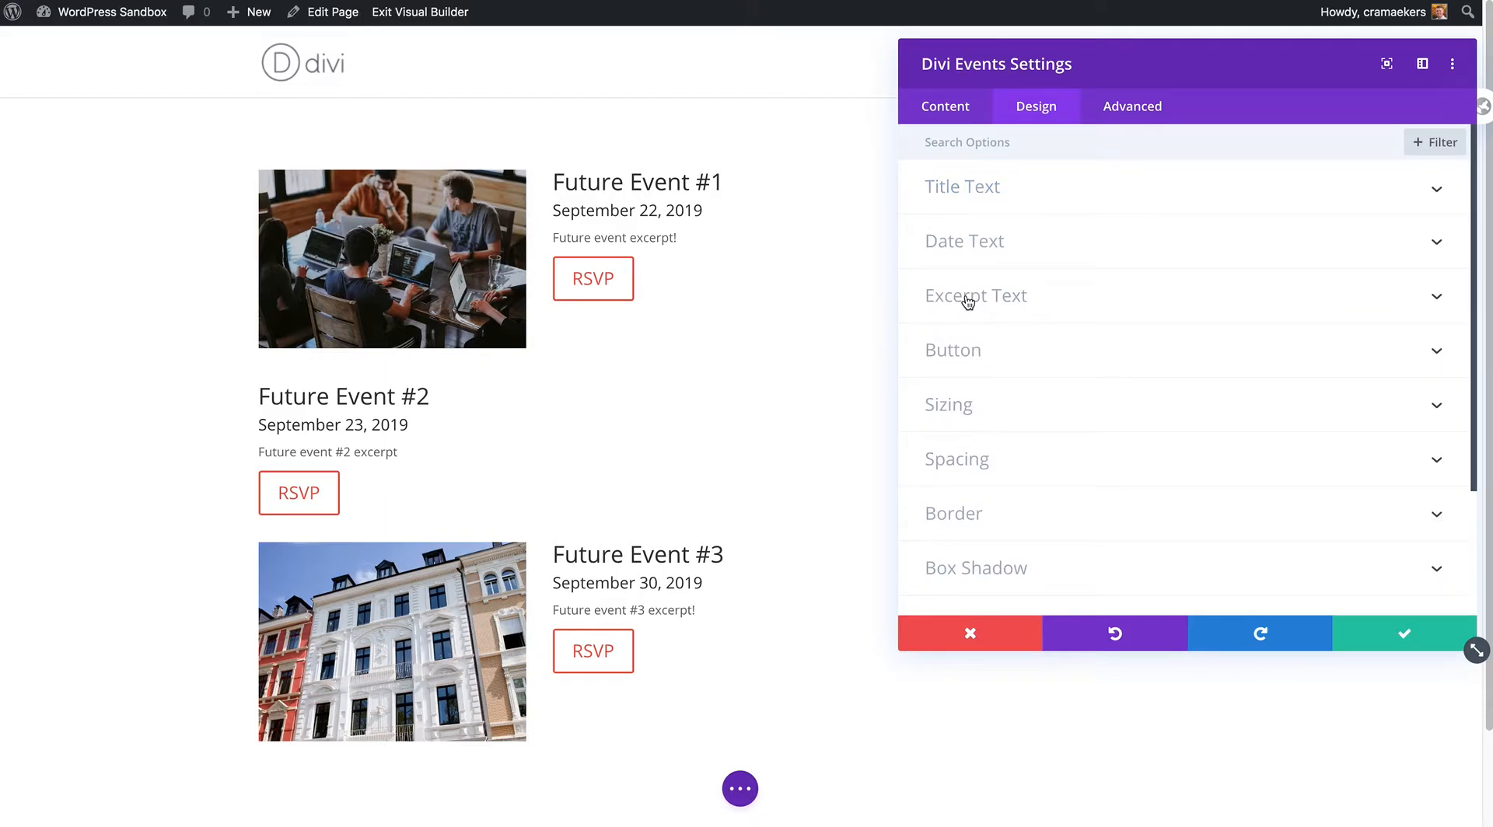
left_click(974, 205)
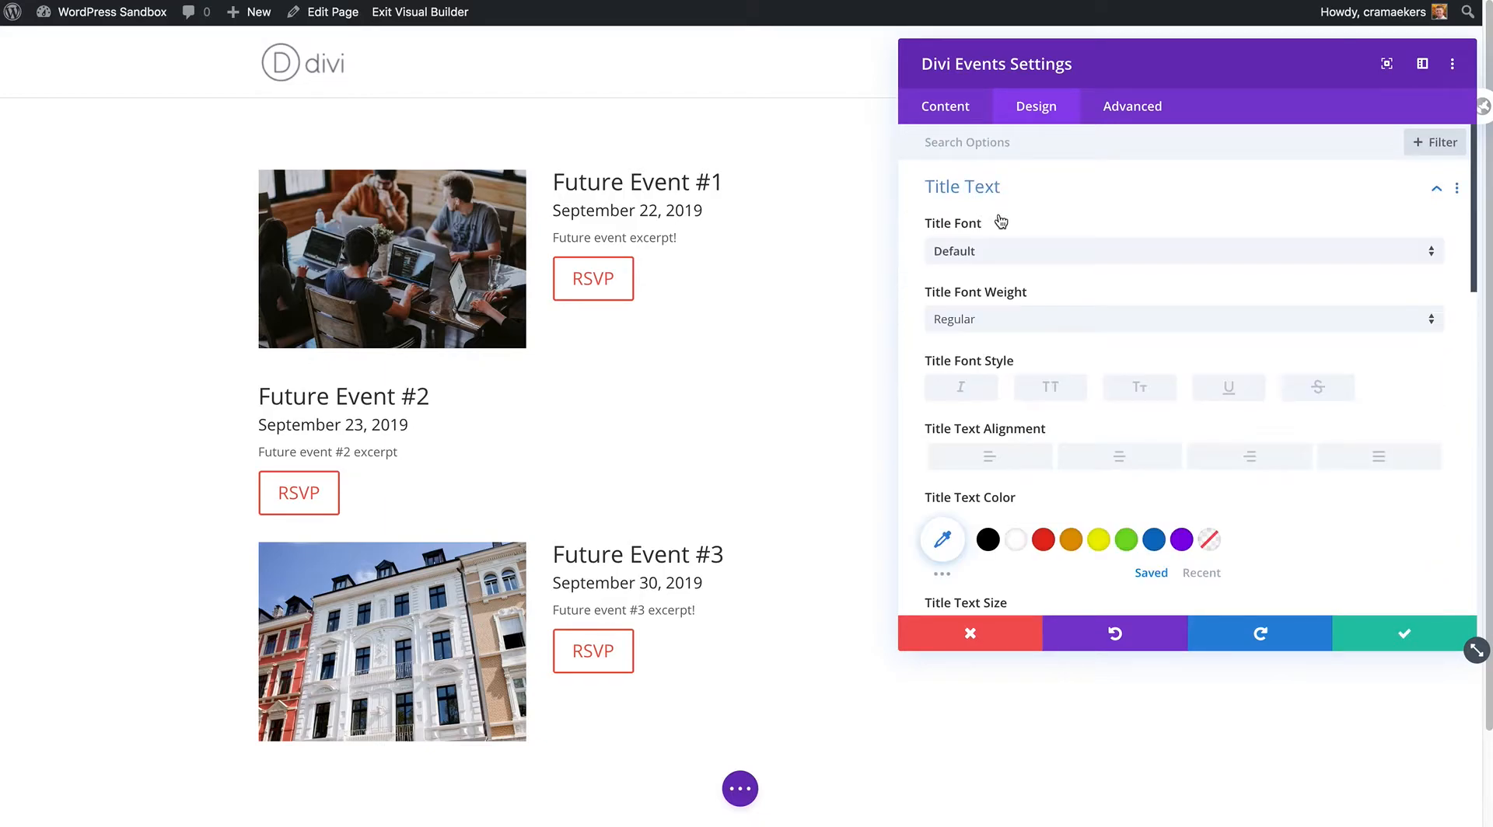
left_click(978, 251)
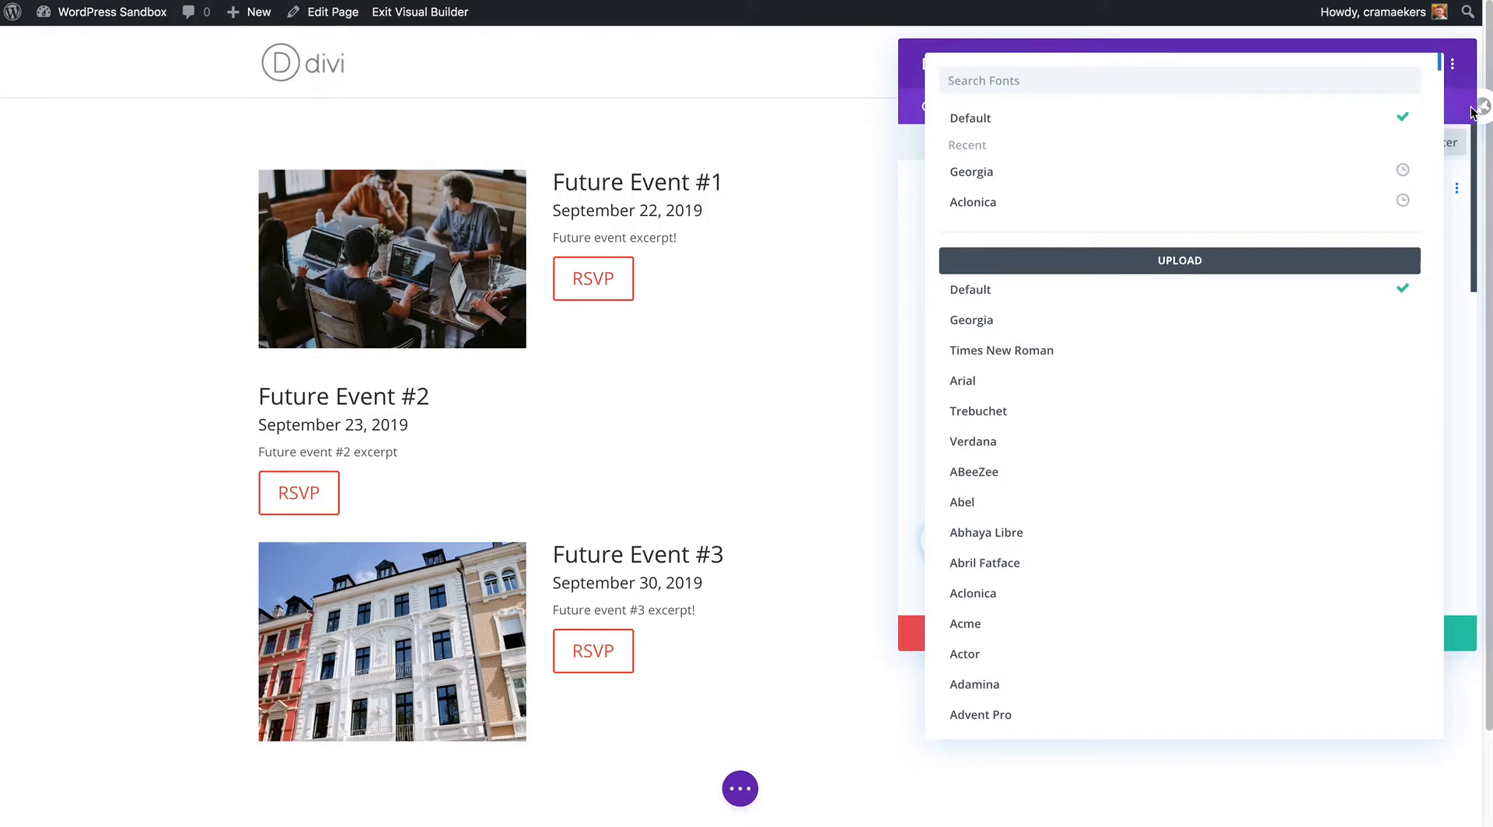
left_click(1472, 113)
Style the event titles with the Ultra Bold font weight and red text.
left_click(983, 322)
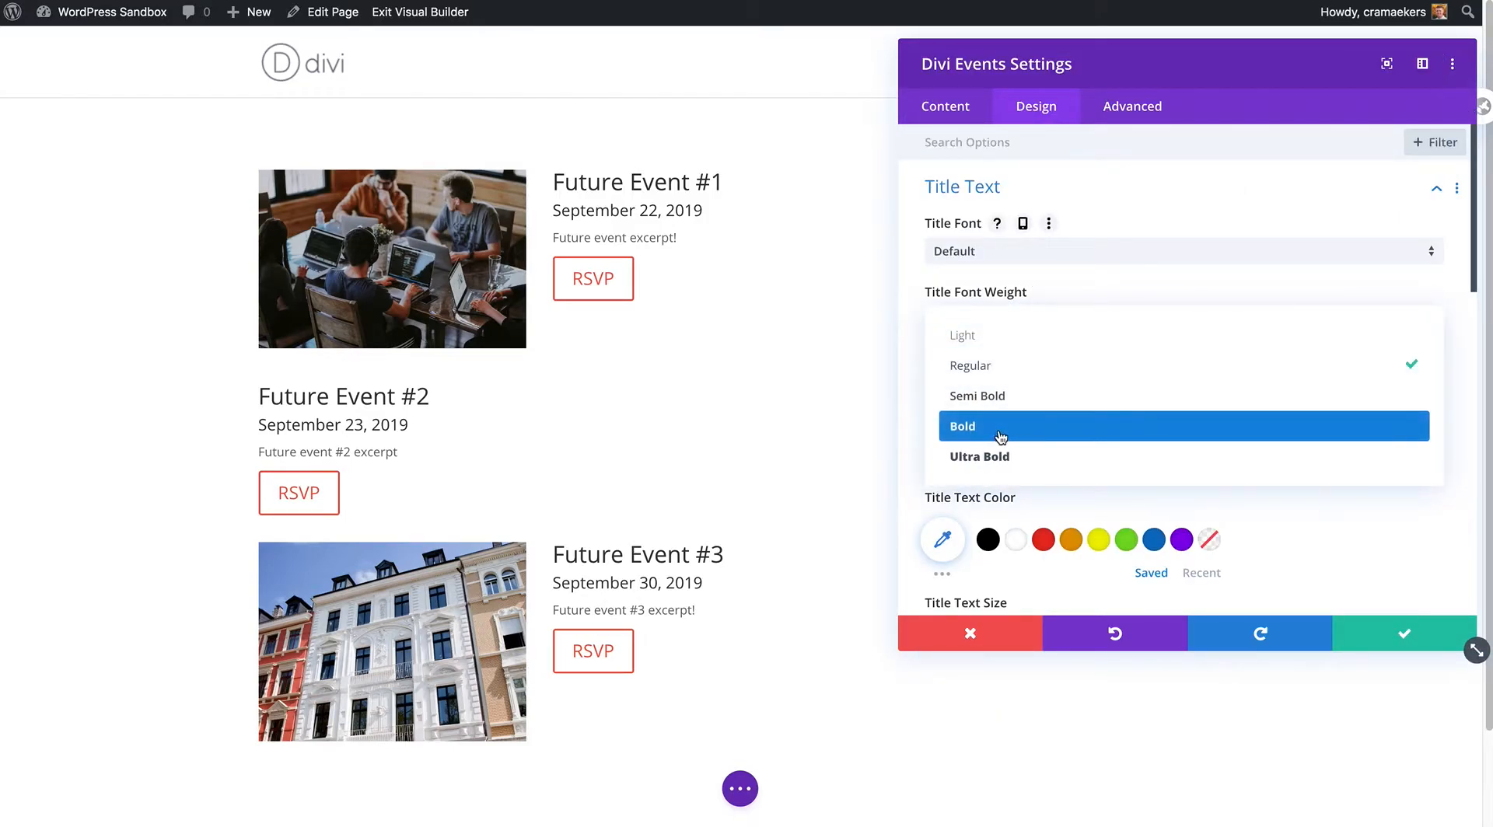
left_click(1003, 457)
left_click(1043, 539)
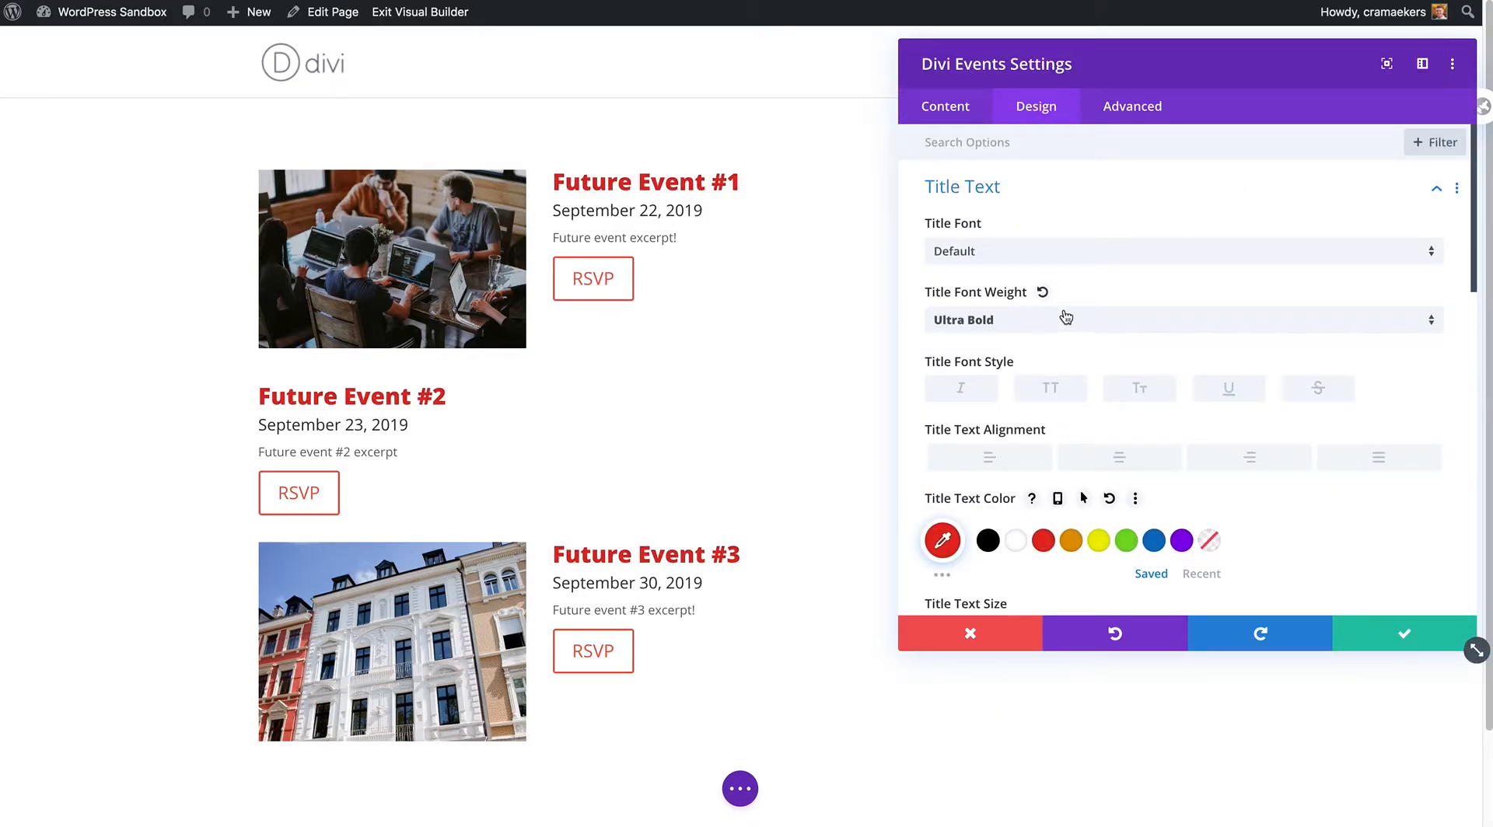
left_click(1003, 189)
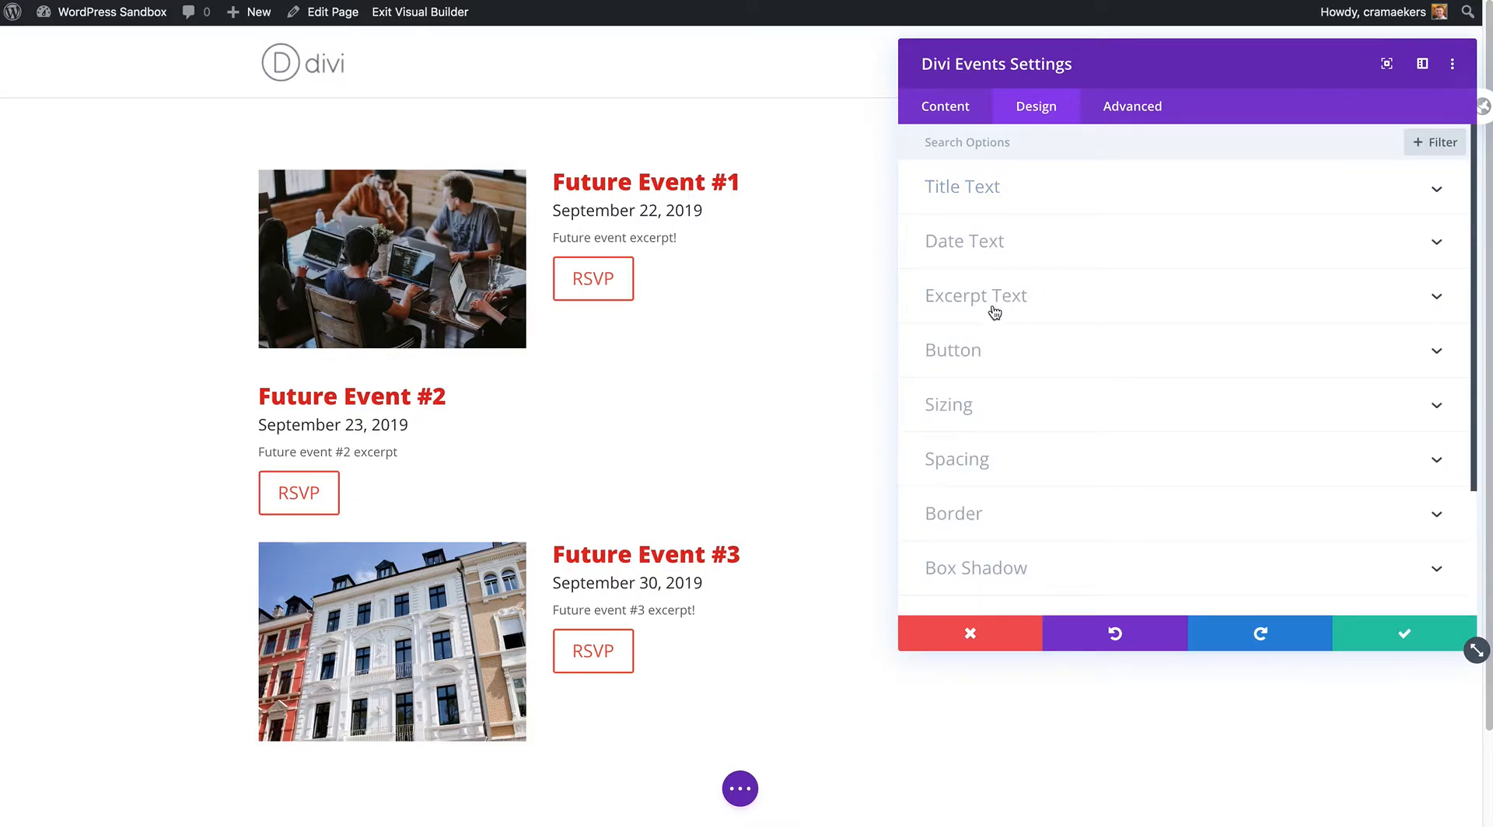
Look at the button styling options and the other design sections of the module.
left_click(984, 350)
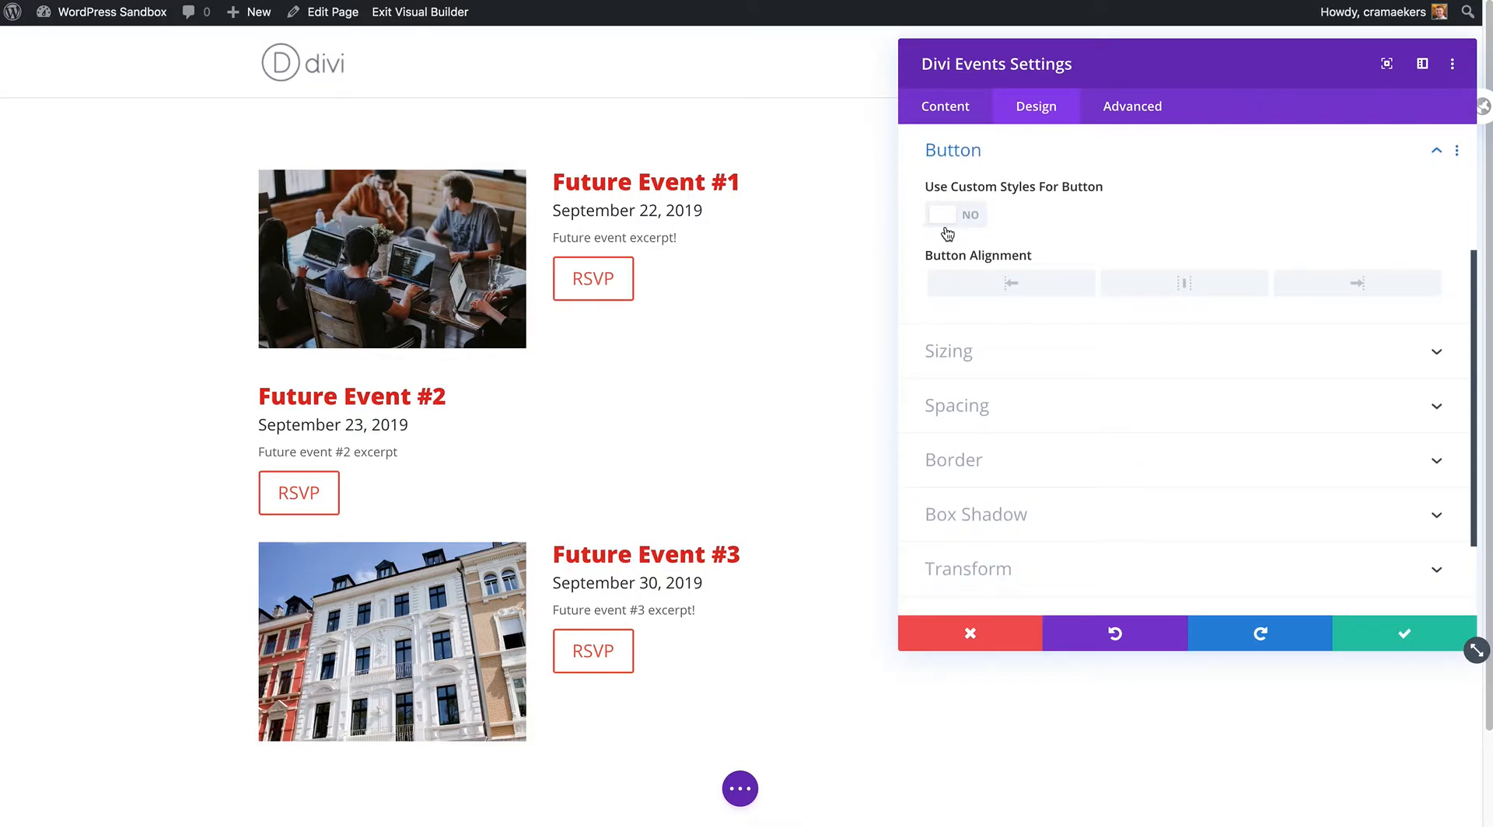
left_click(991, 167)
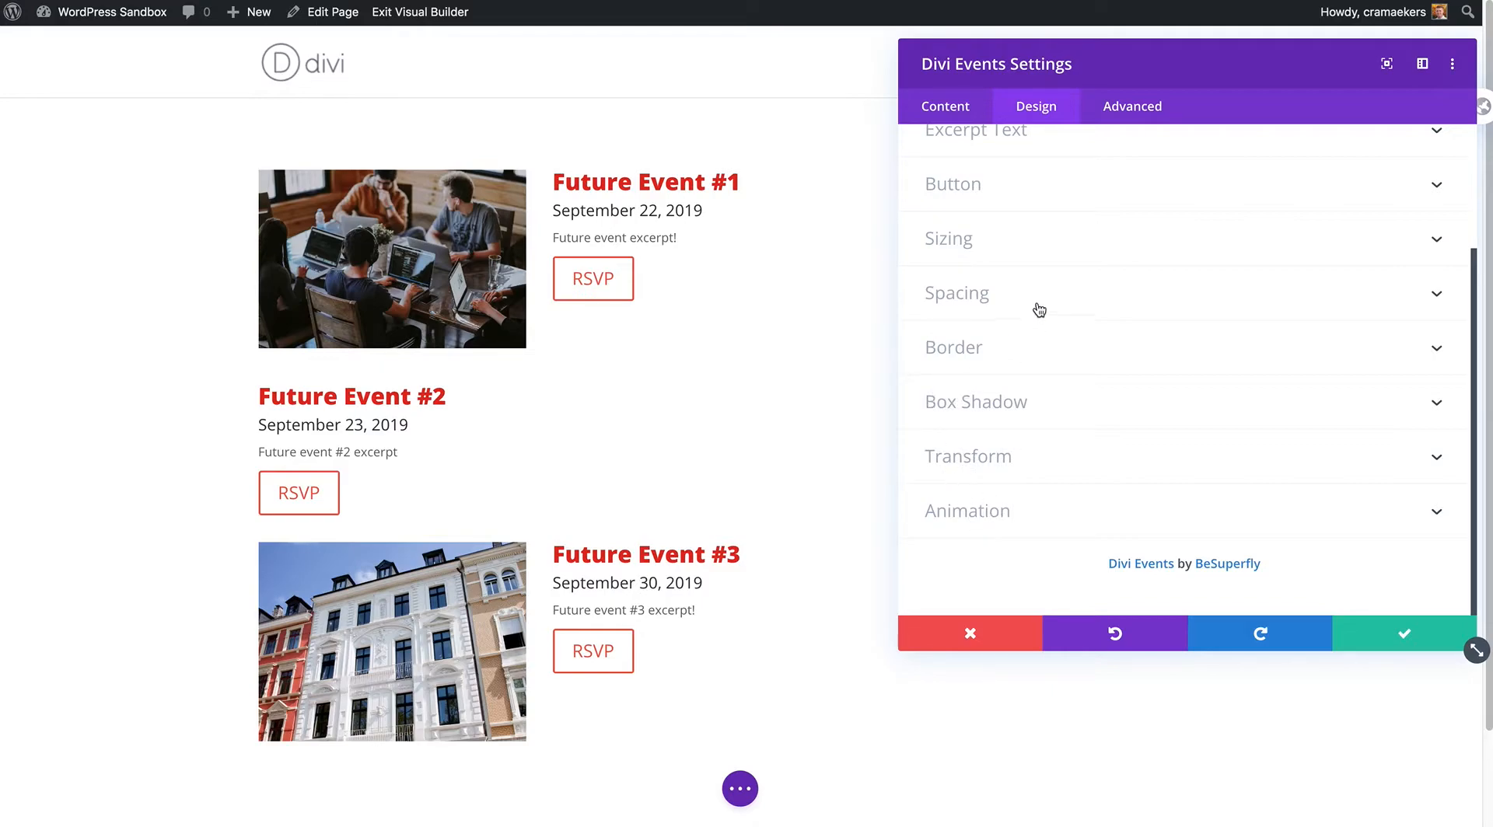
scroll(1037, 315, "up", 3)
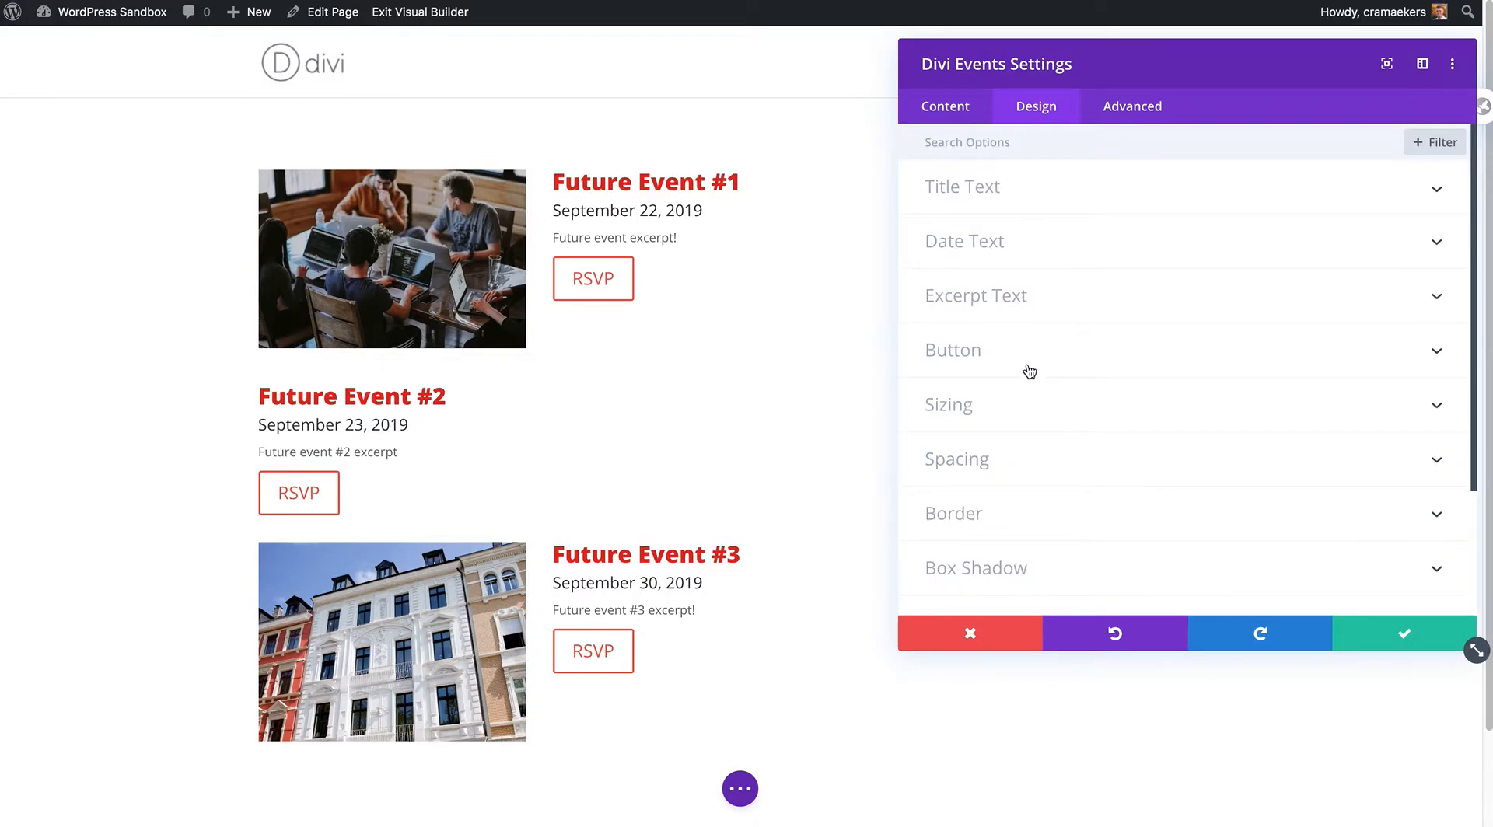
Examine the Custom CSS fields for the individual events, title, date, excerpt and image.
left_click(1122, 108)
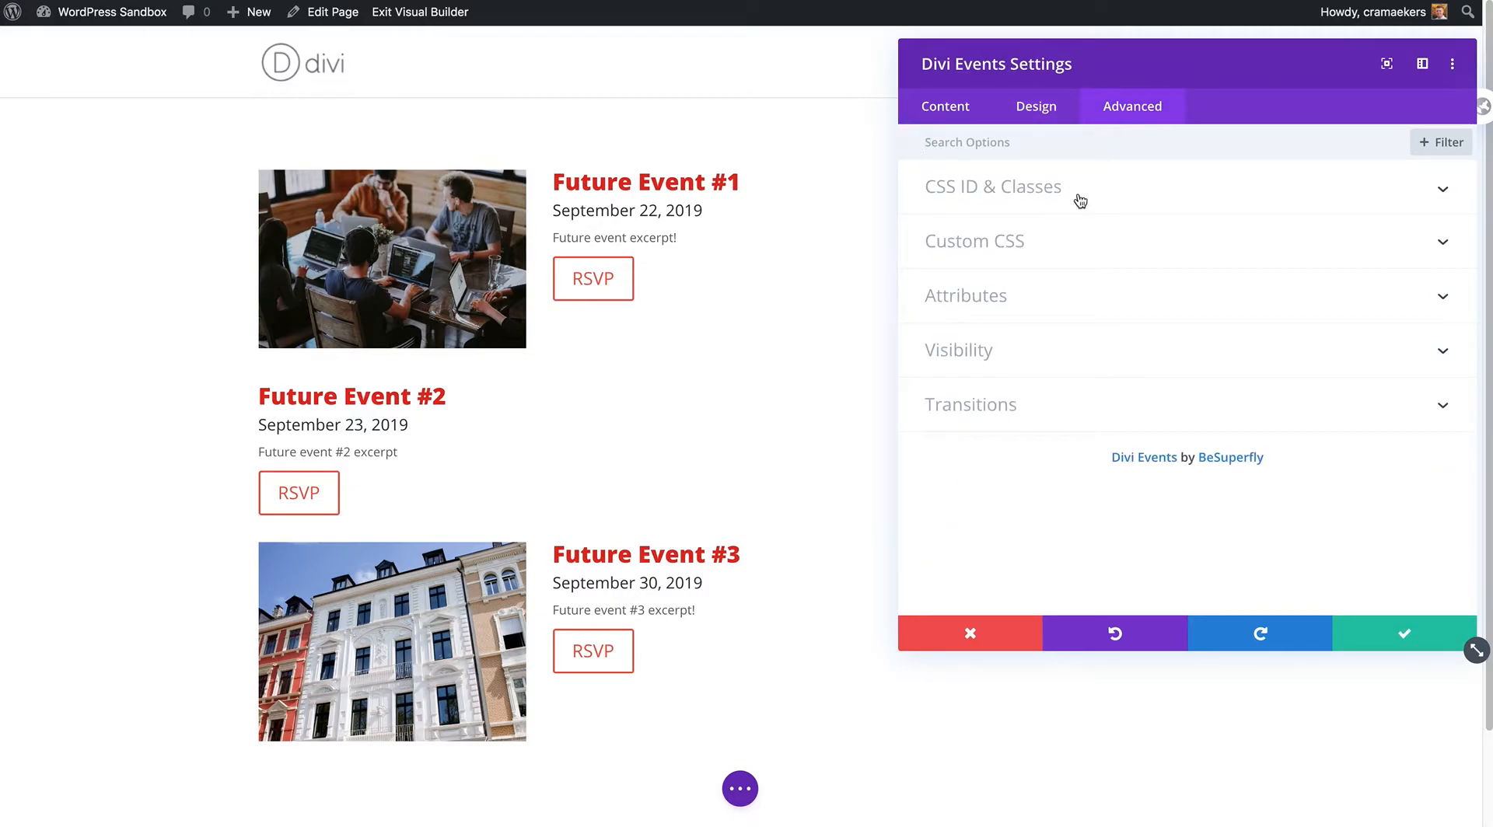
left_click(1039, 240)
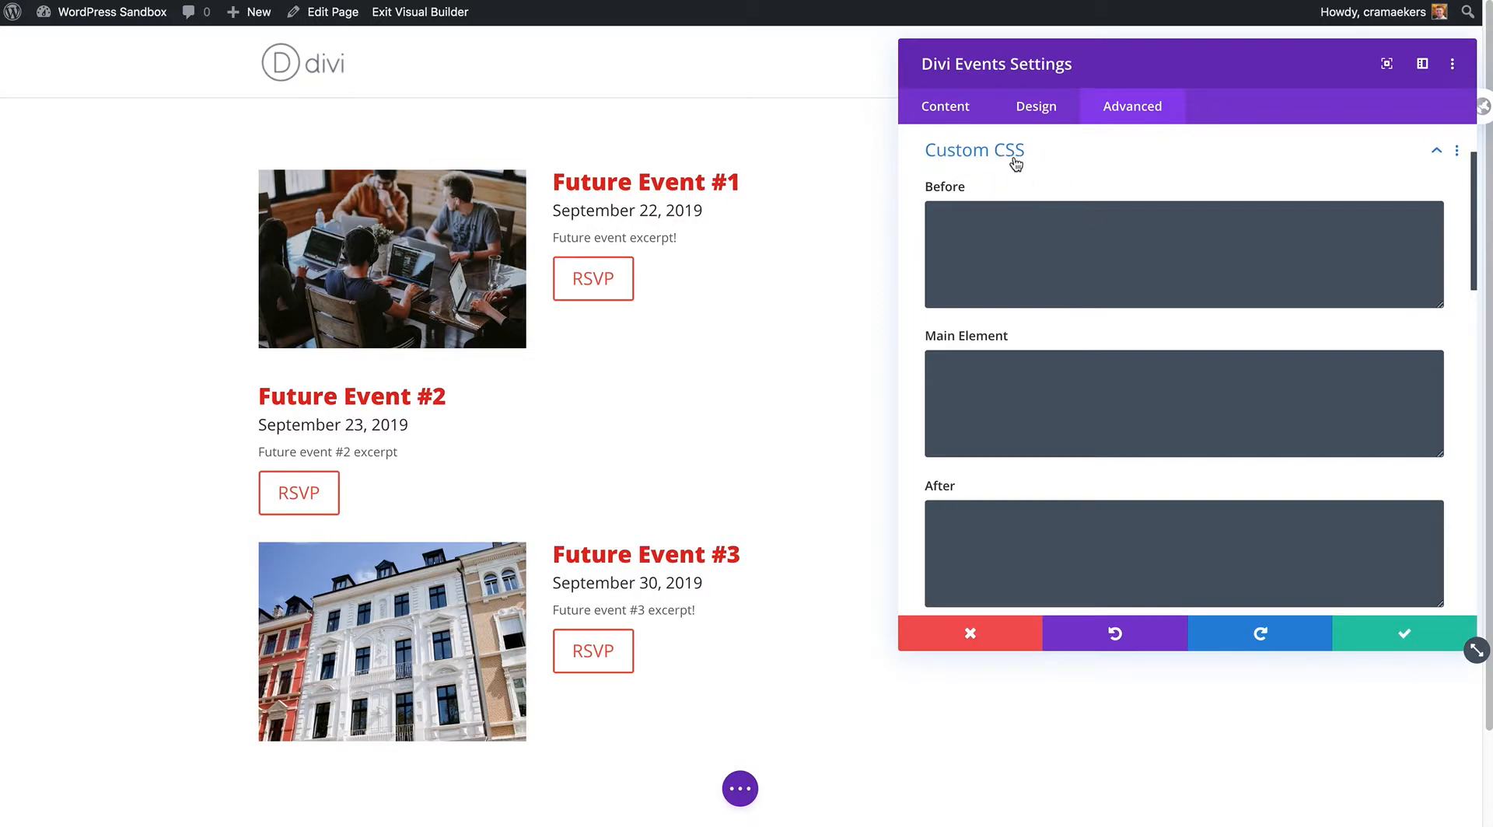
scroll(1048, 368, "down", 2)
scroll(1047, 368, "down", 5)
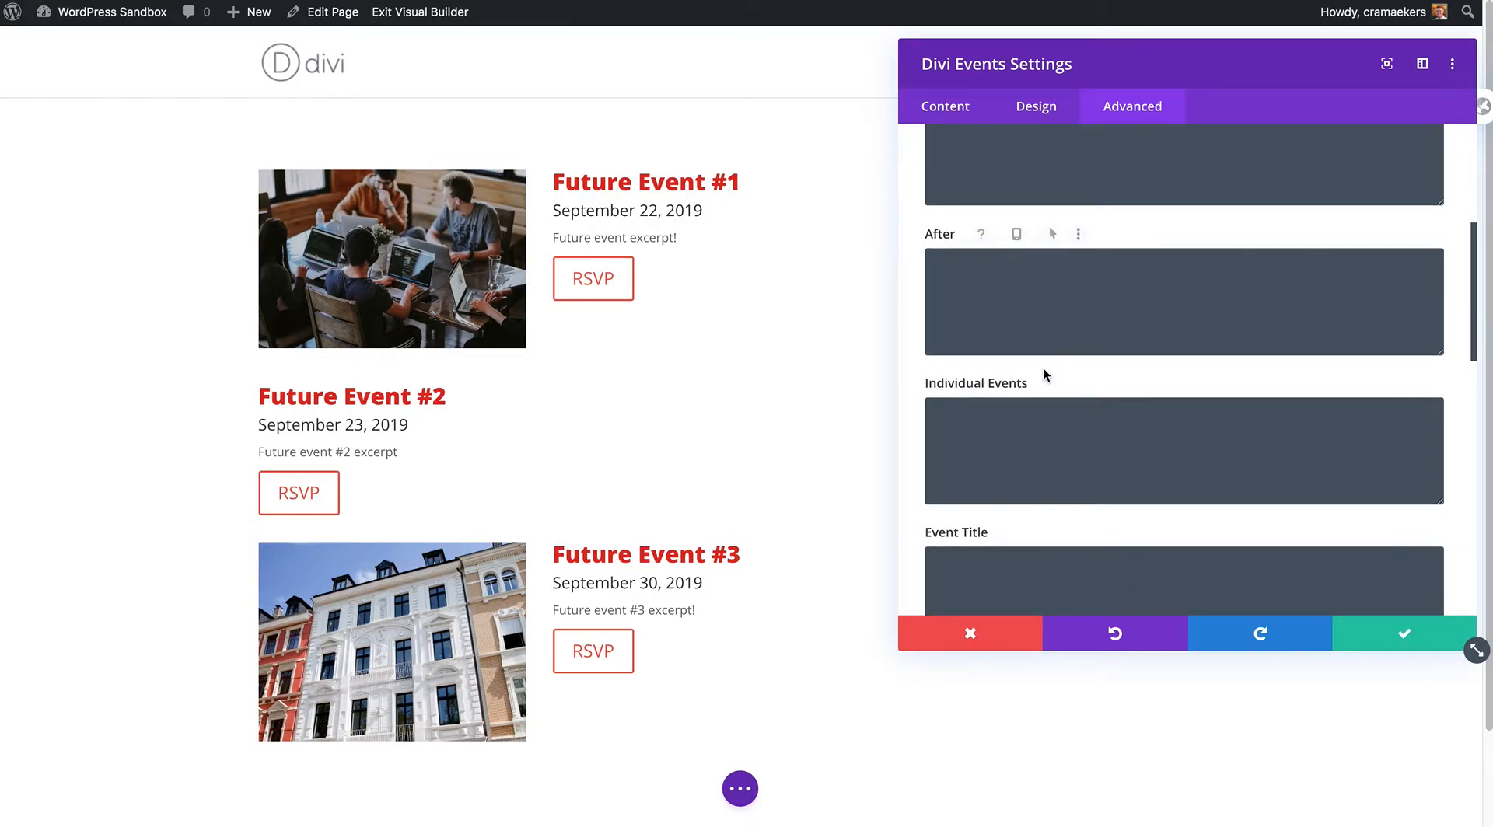
left_click(1008, 399)
scroll(1002, 440, "down", 3)
scroll(988, 507, "down", 8)
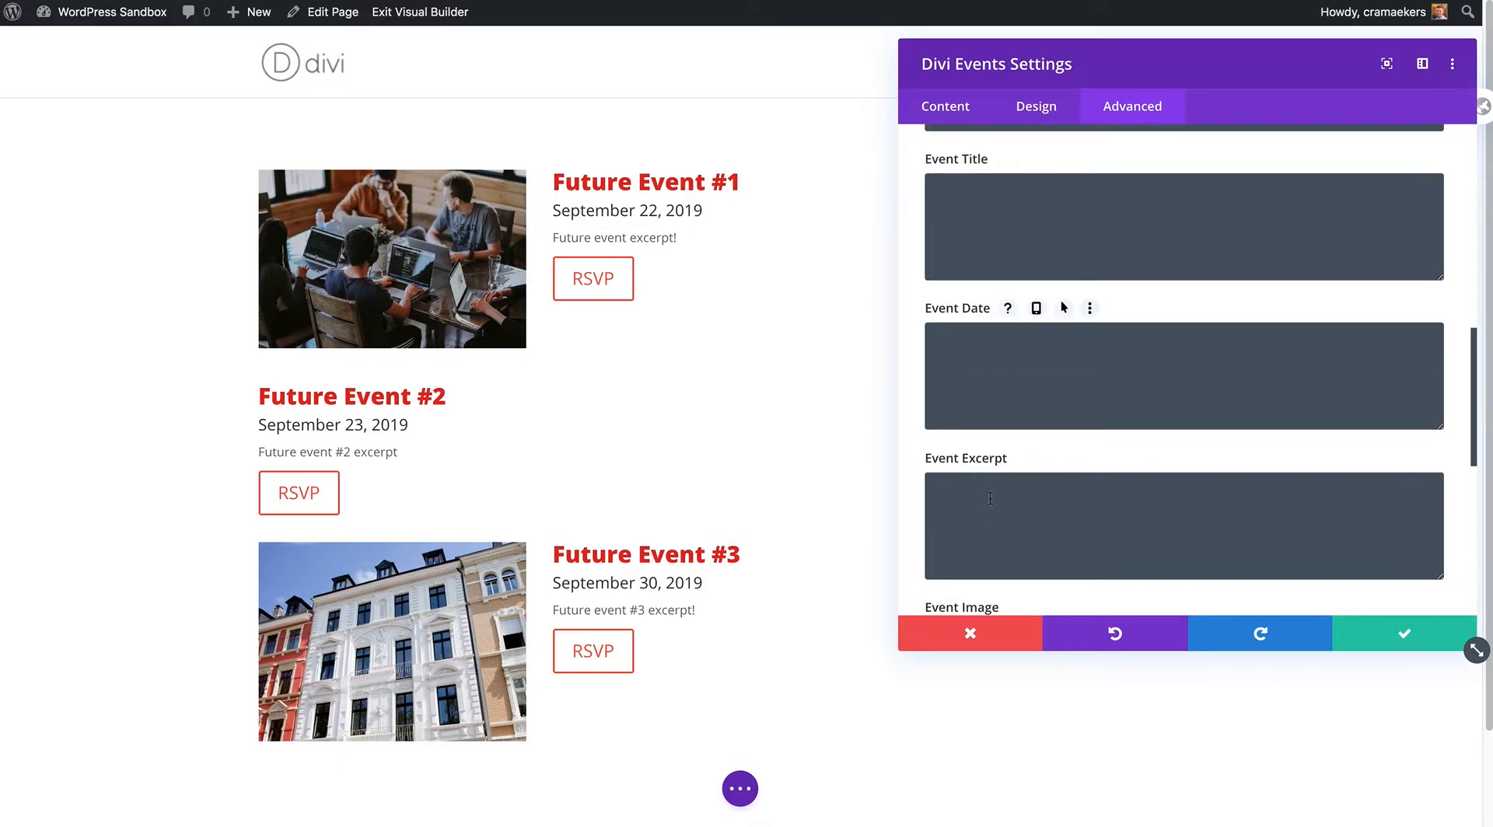
scroll(993, 506, "down", 4)
scroll(989, 275, "up", 11)
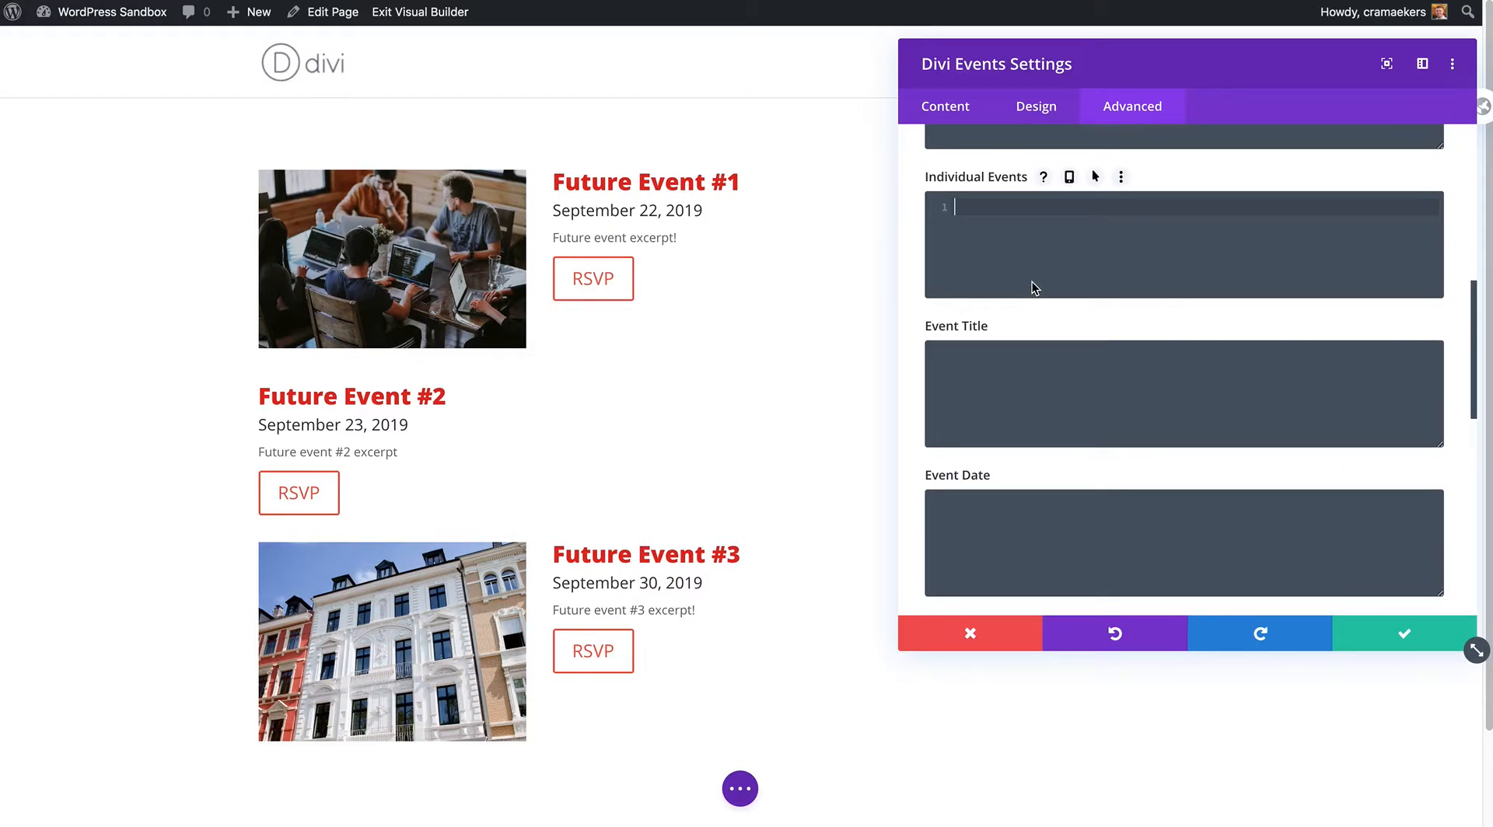
Add custom CSS to the individual events: border-left: 4px solid red; and padding-left: 20px;.
type("border: 1p")
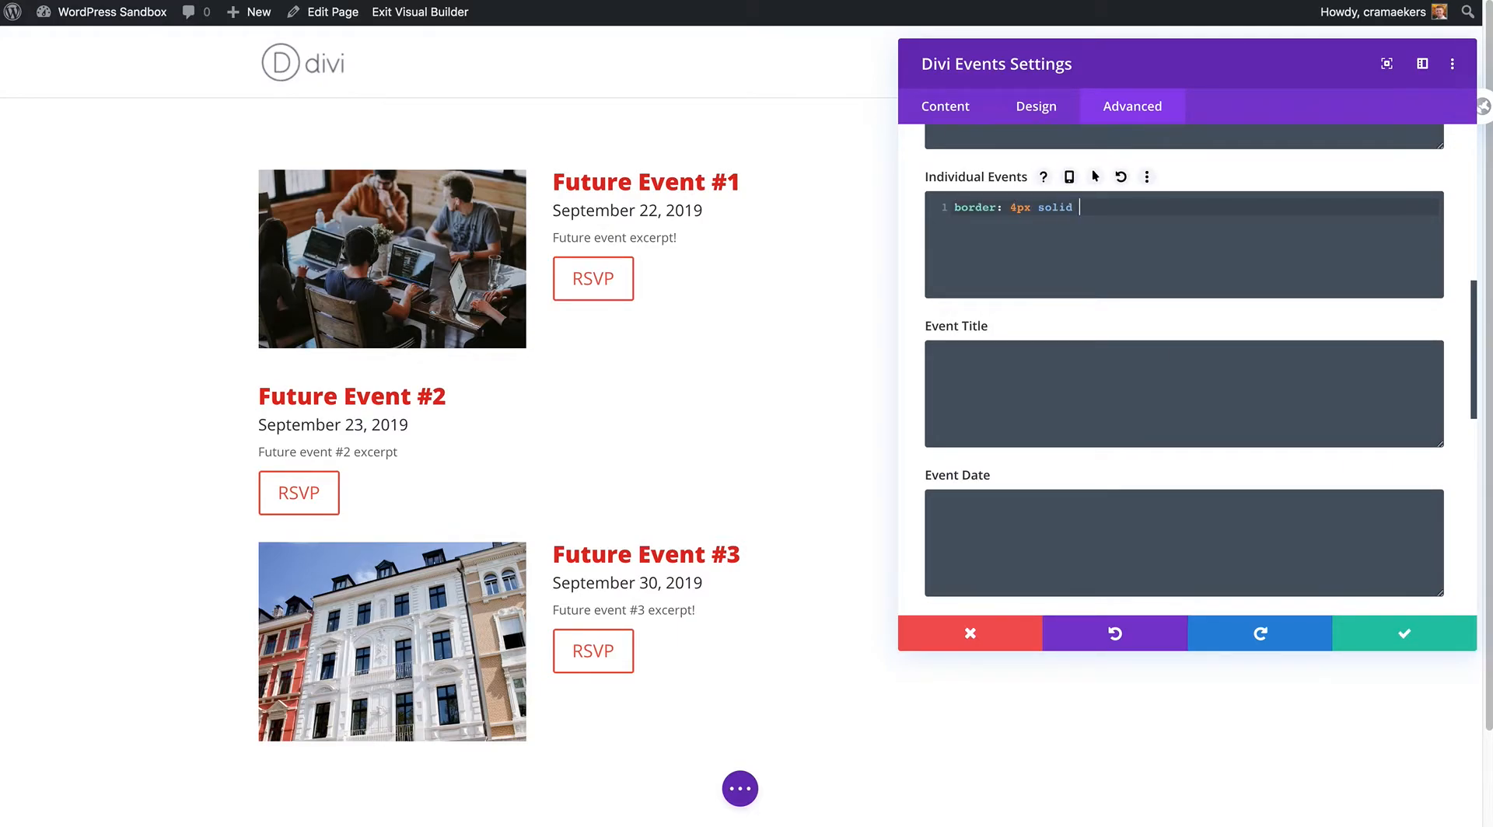
type("# red")
key("Delete")
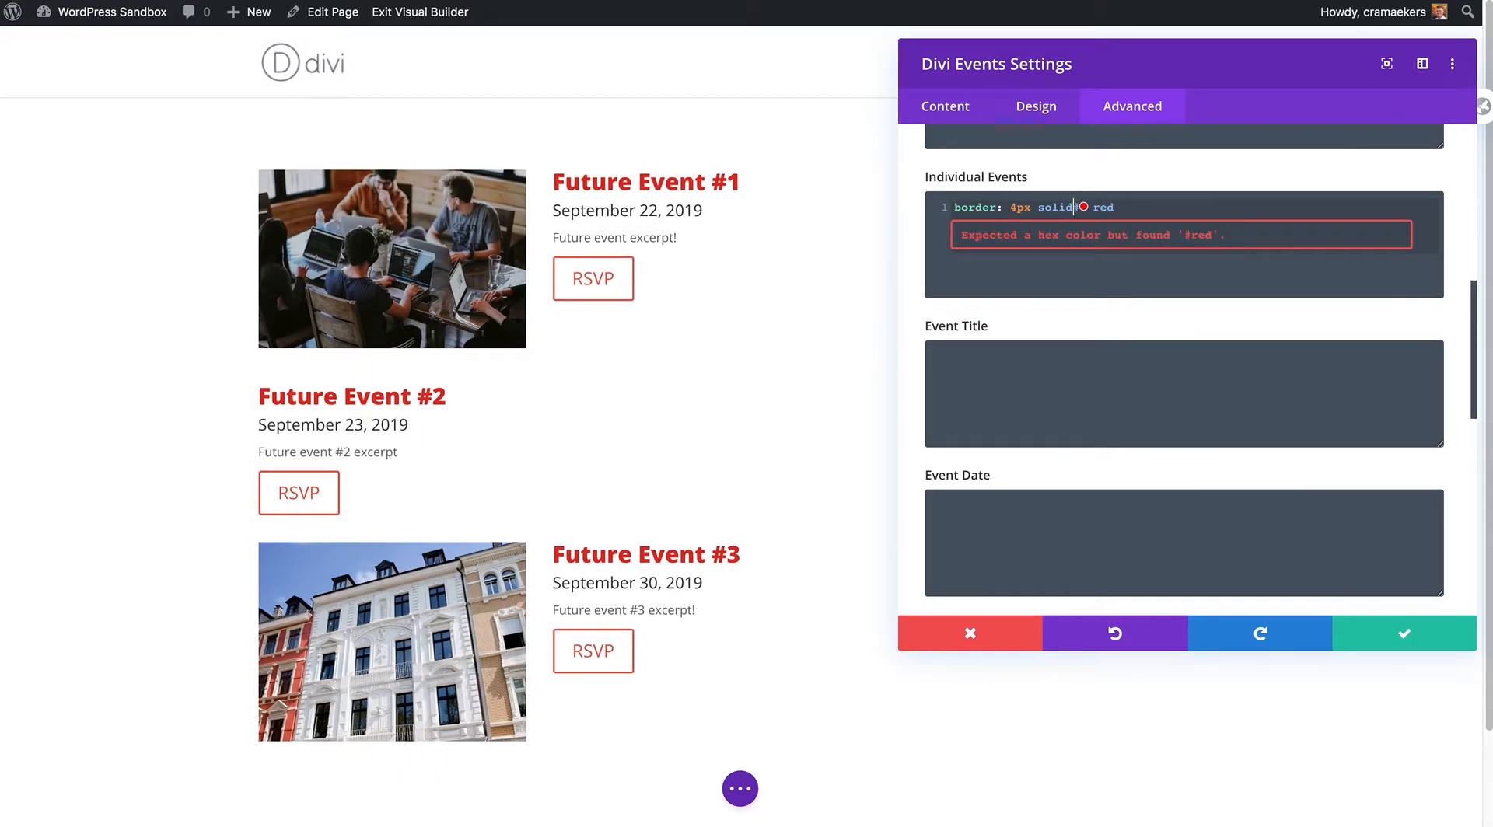
type("-left")
key("super+Right")
type(";")
key("Return")
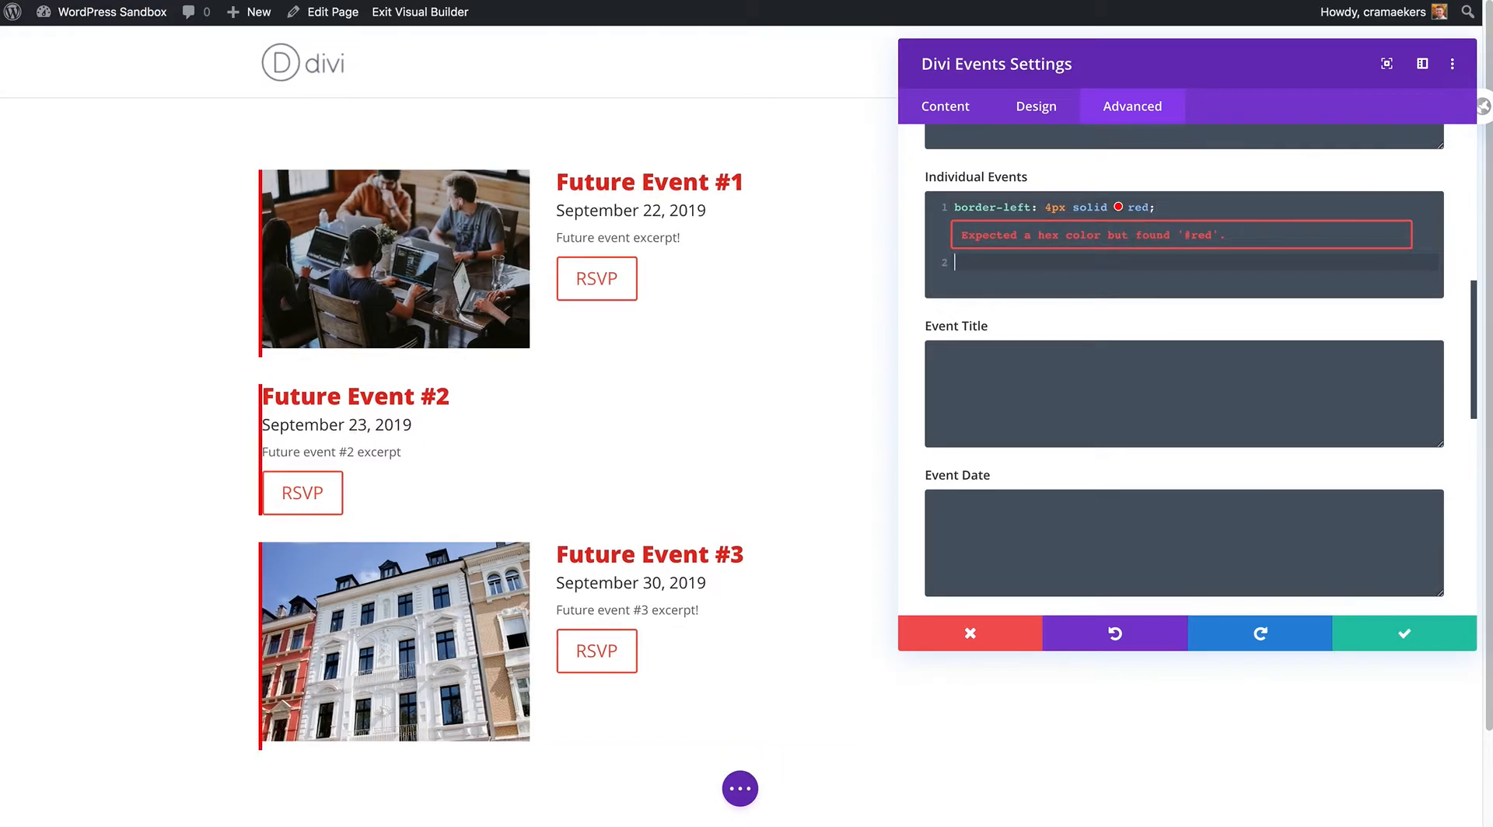
type("padding-left: 20px;")
Try the custom CSS opacity: .5; on the event titles, and clear it again.
left_click(945, 351)
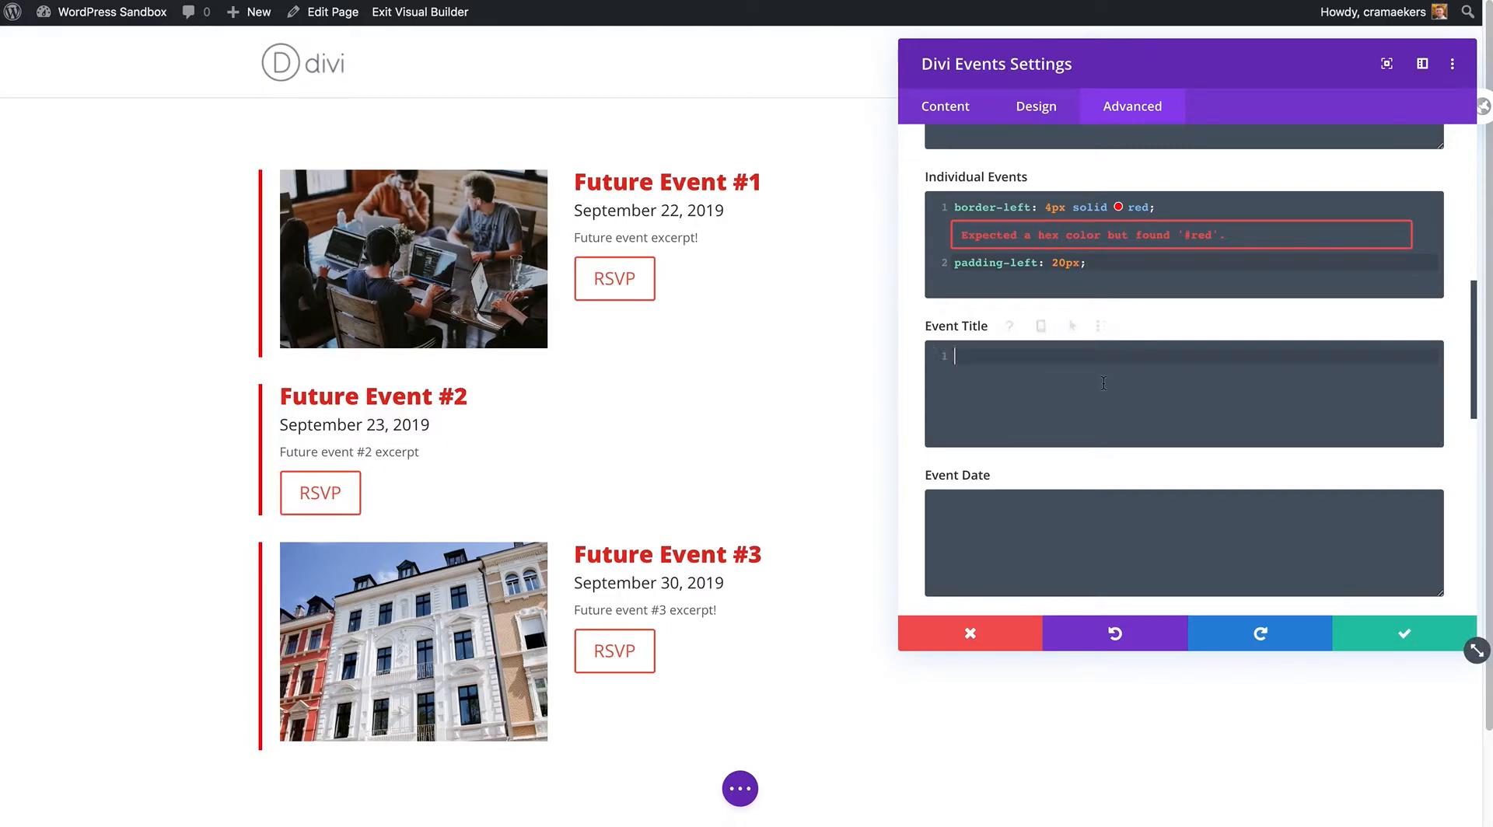
scroll(1056, 398, "down", 2)
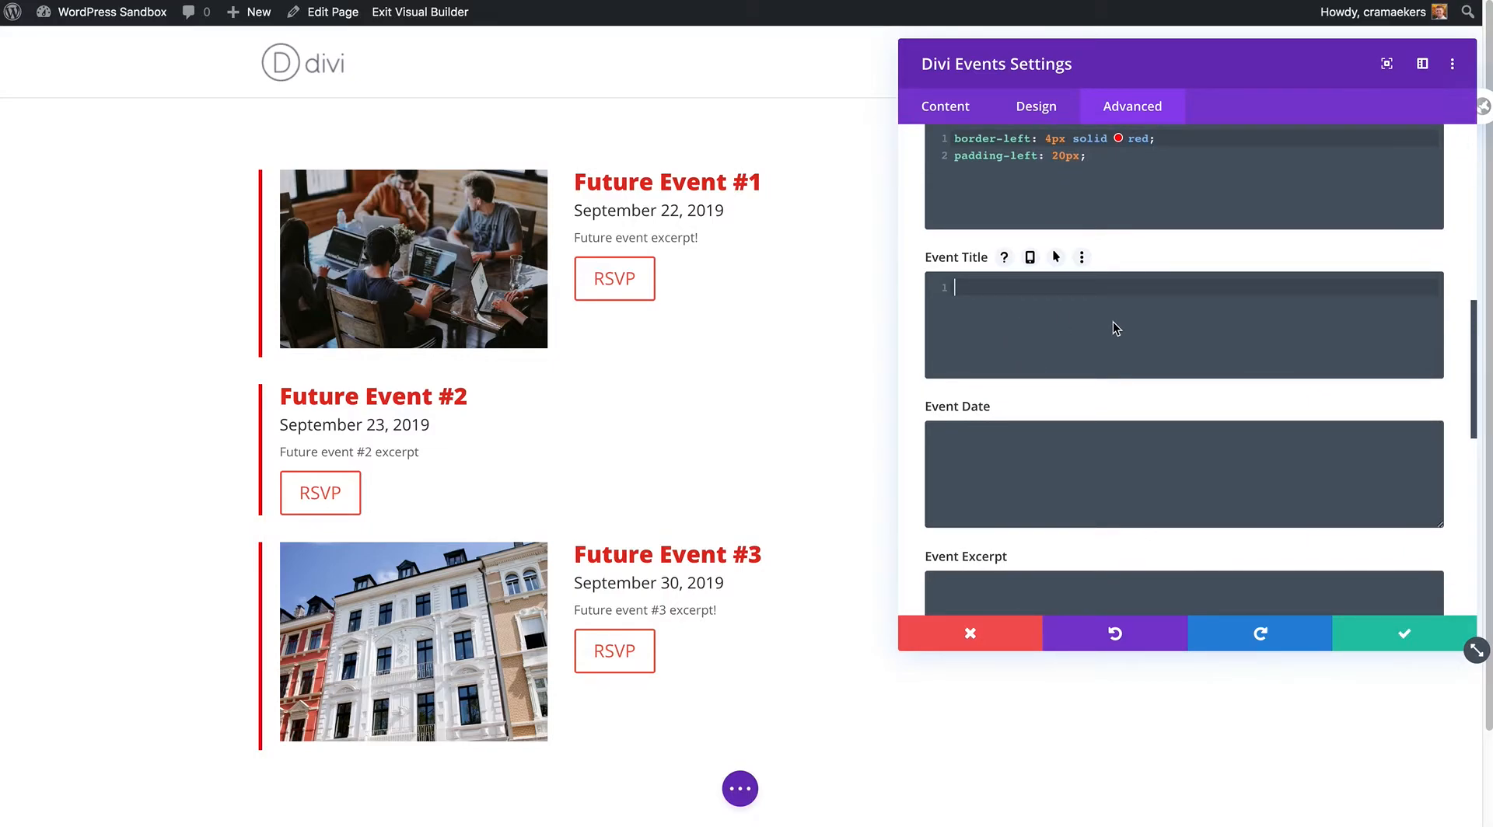
type("opacity: .5;")
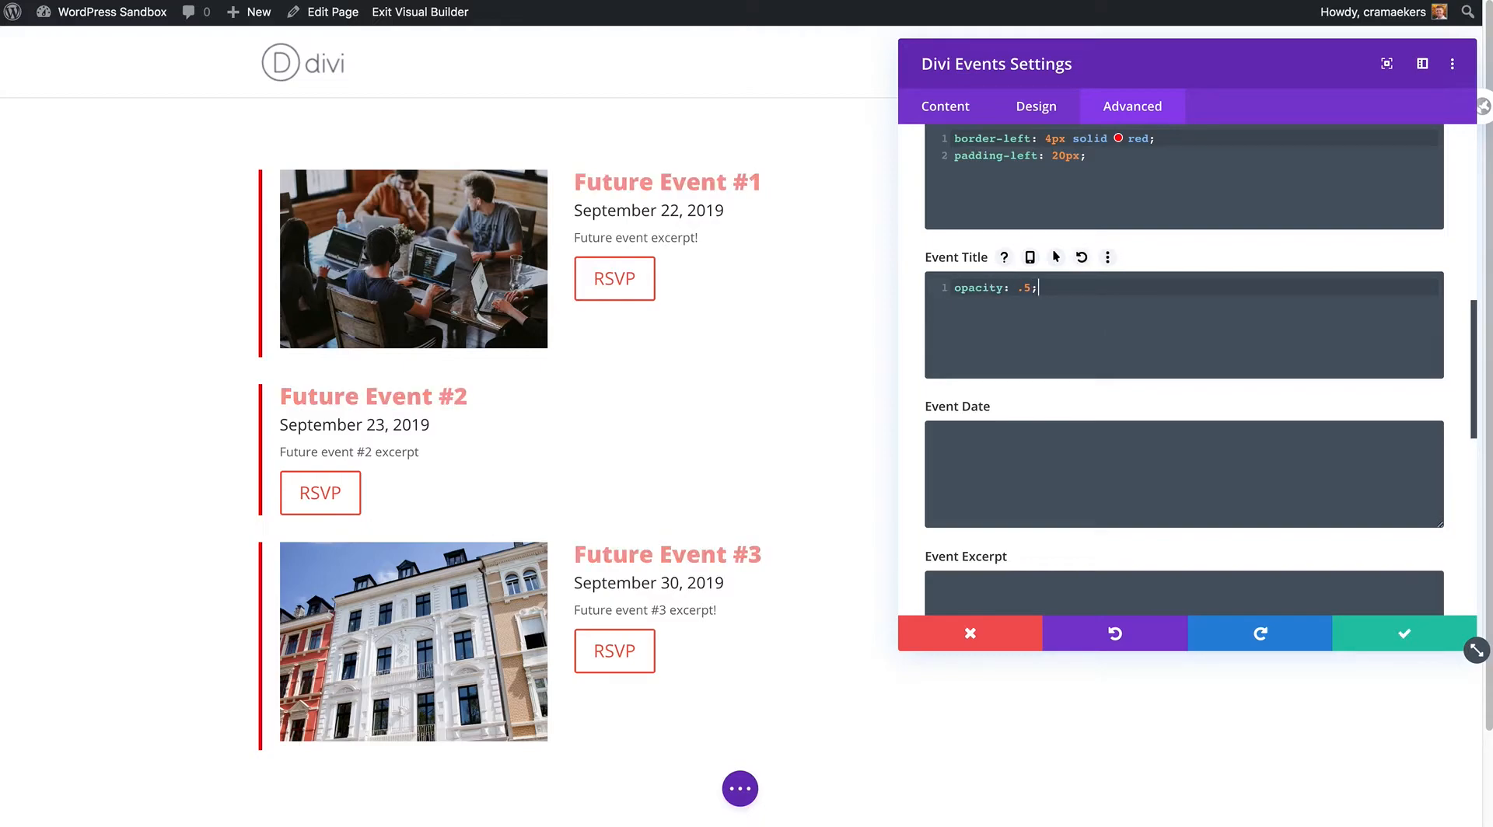
key("ctrl+a")
key("BackSpace")
Look over the remaining custom CSS fields, save the Divi Events module settings and check the styled events on the page.
scroll(1111, 343, "down", 5)
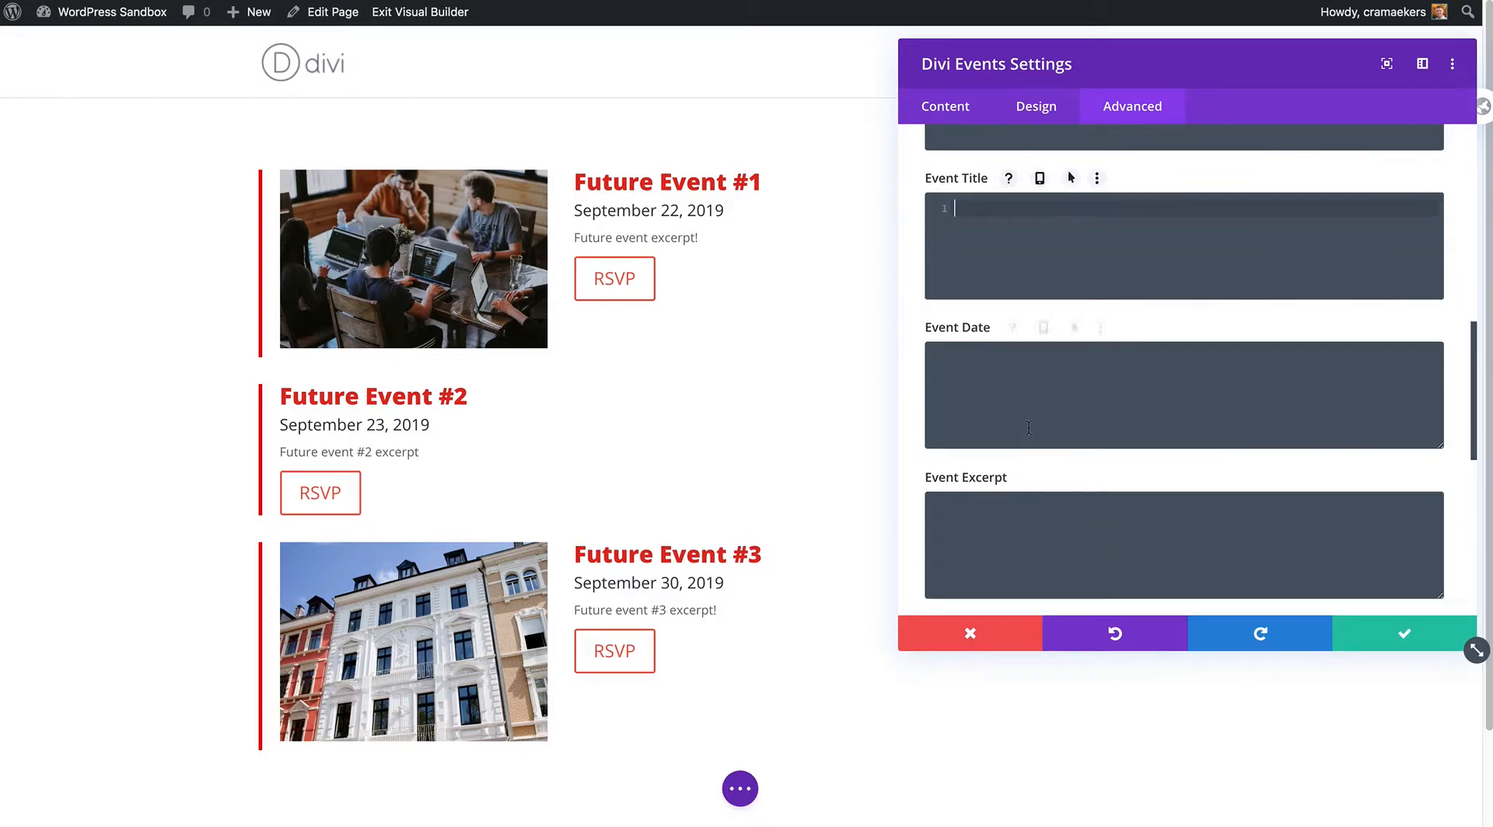
scroll(1045, 398, "down", 7)
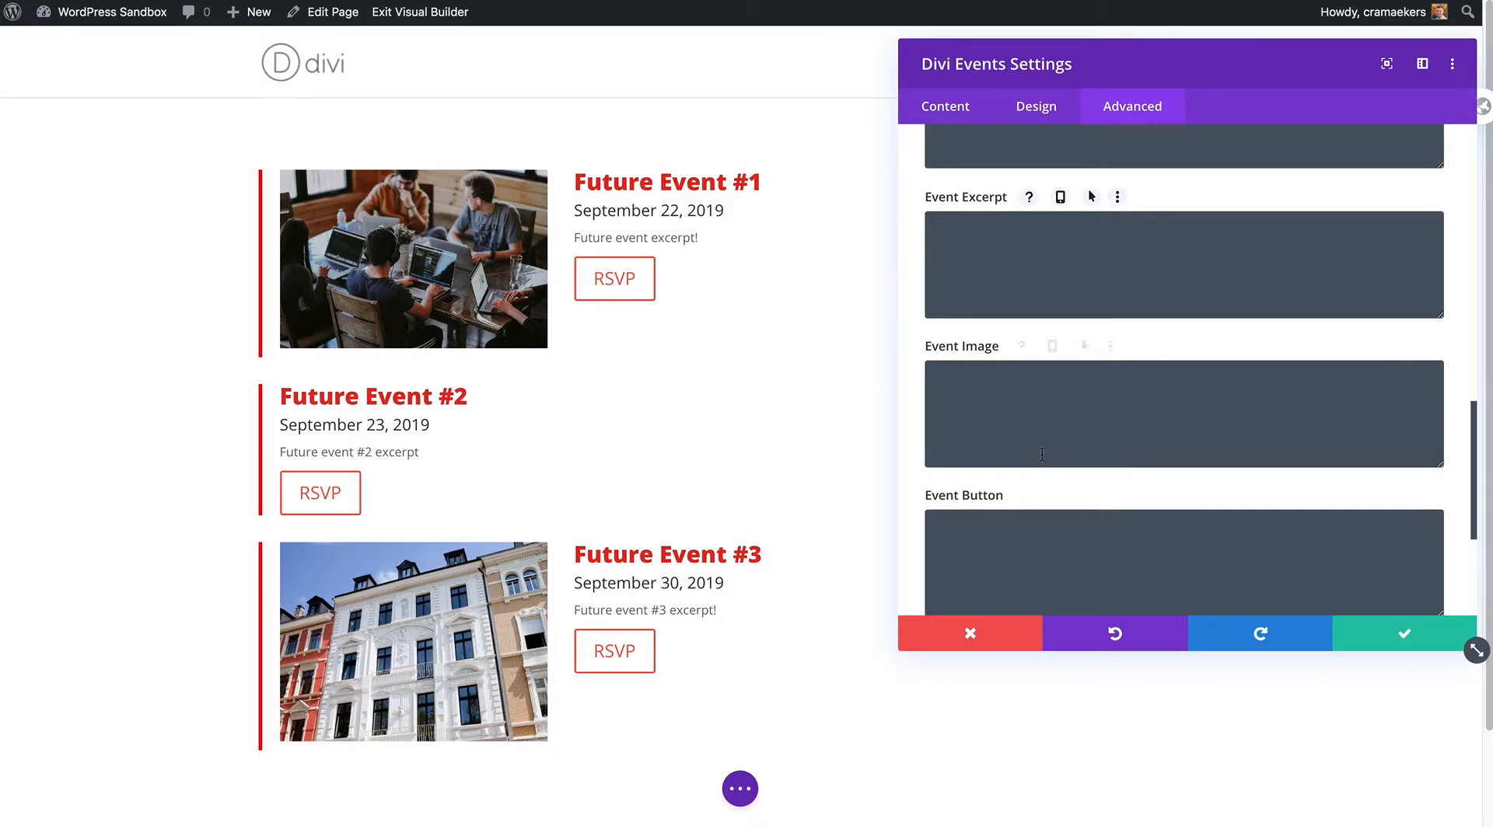
left_click(1382, 633)
scroll(1127, 560, "down", 2)
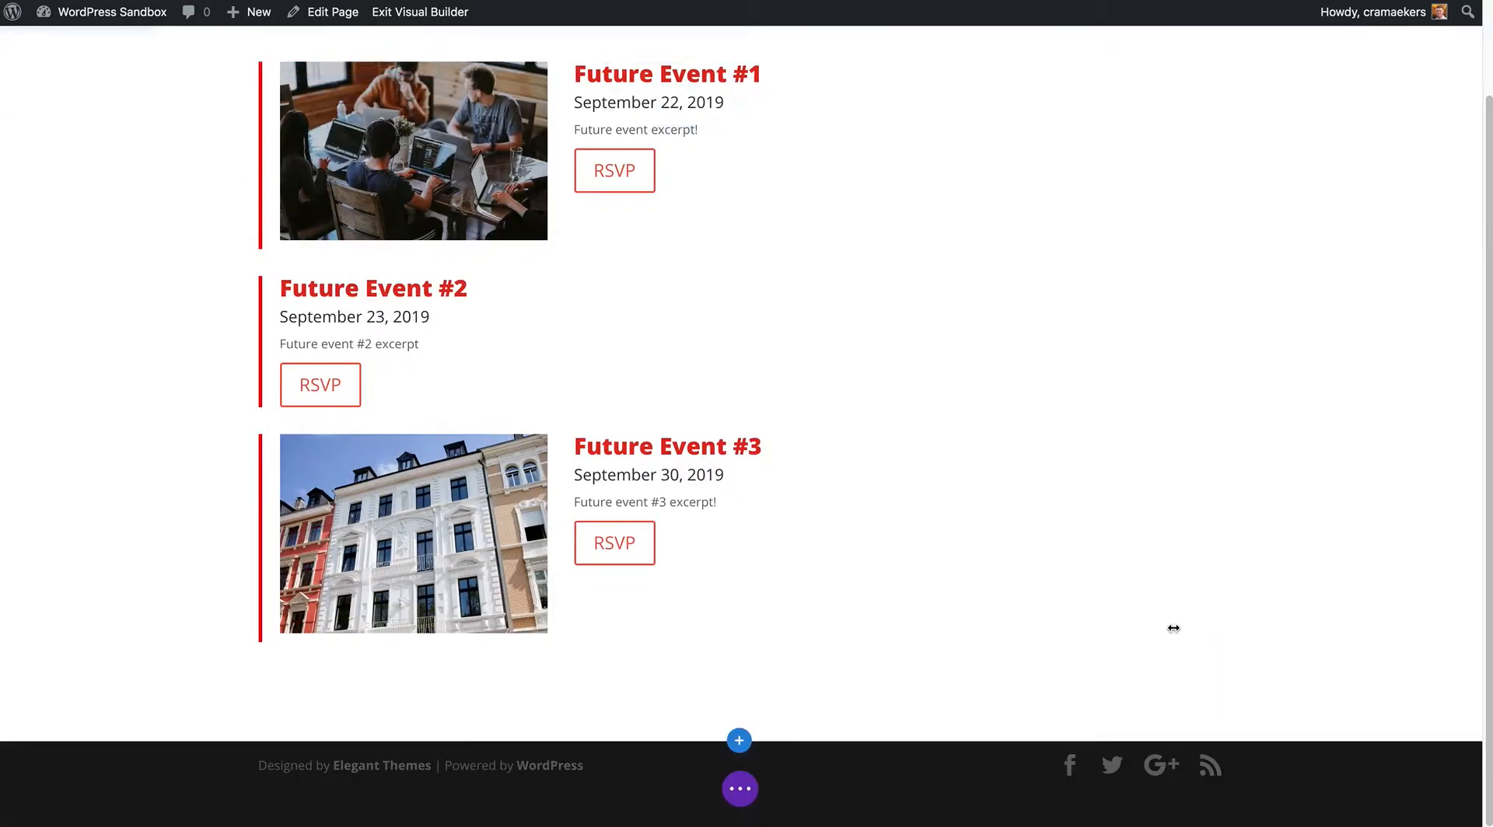
scroll(895, 708, "up", 2)
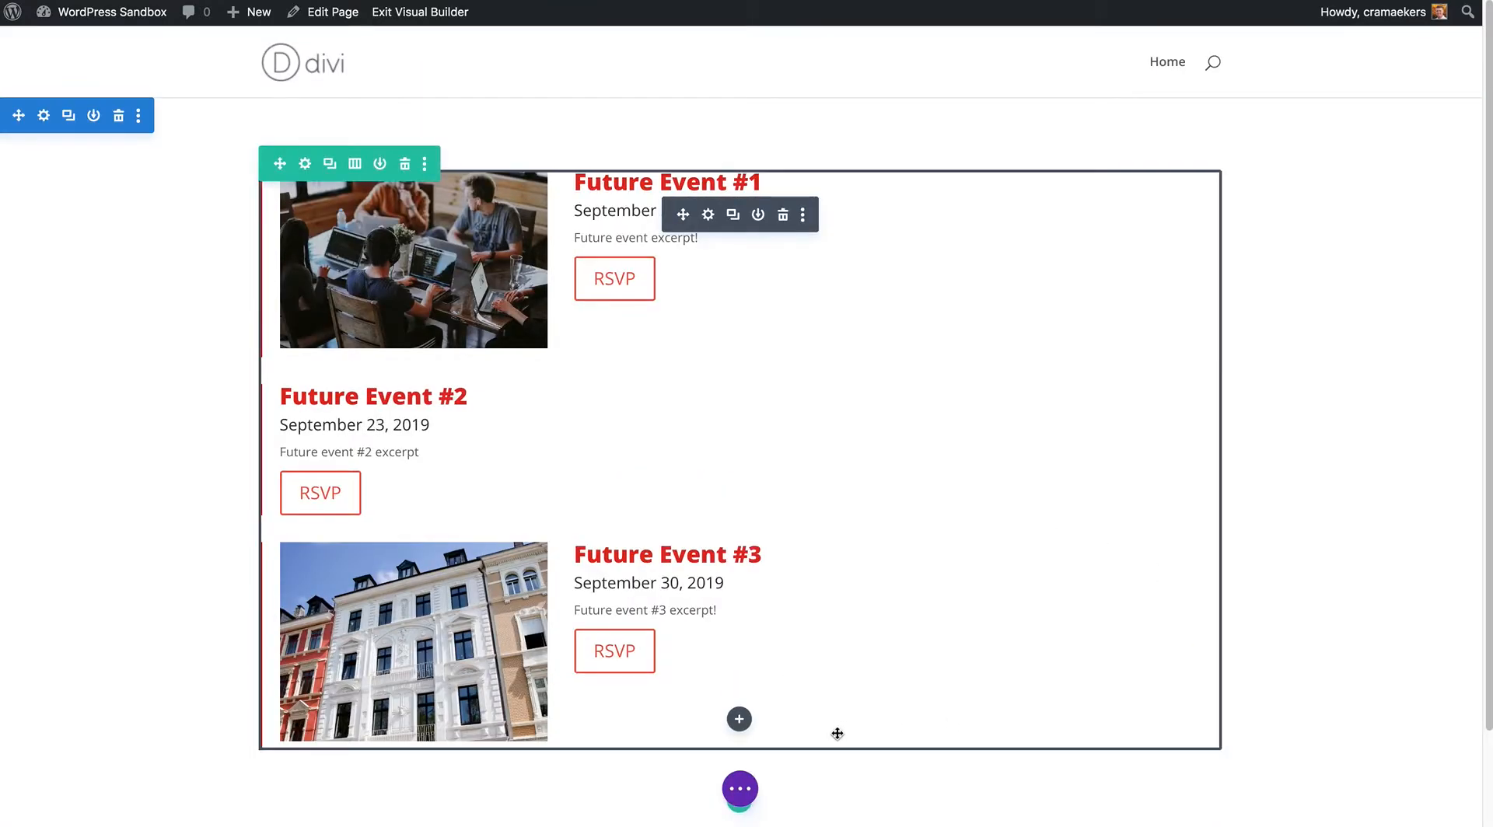
scroll(848, 747, "down", 1)
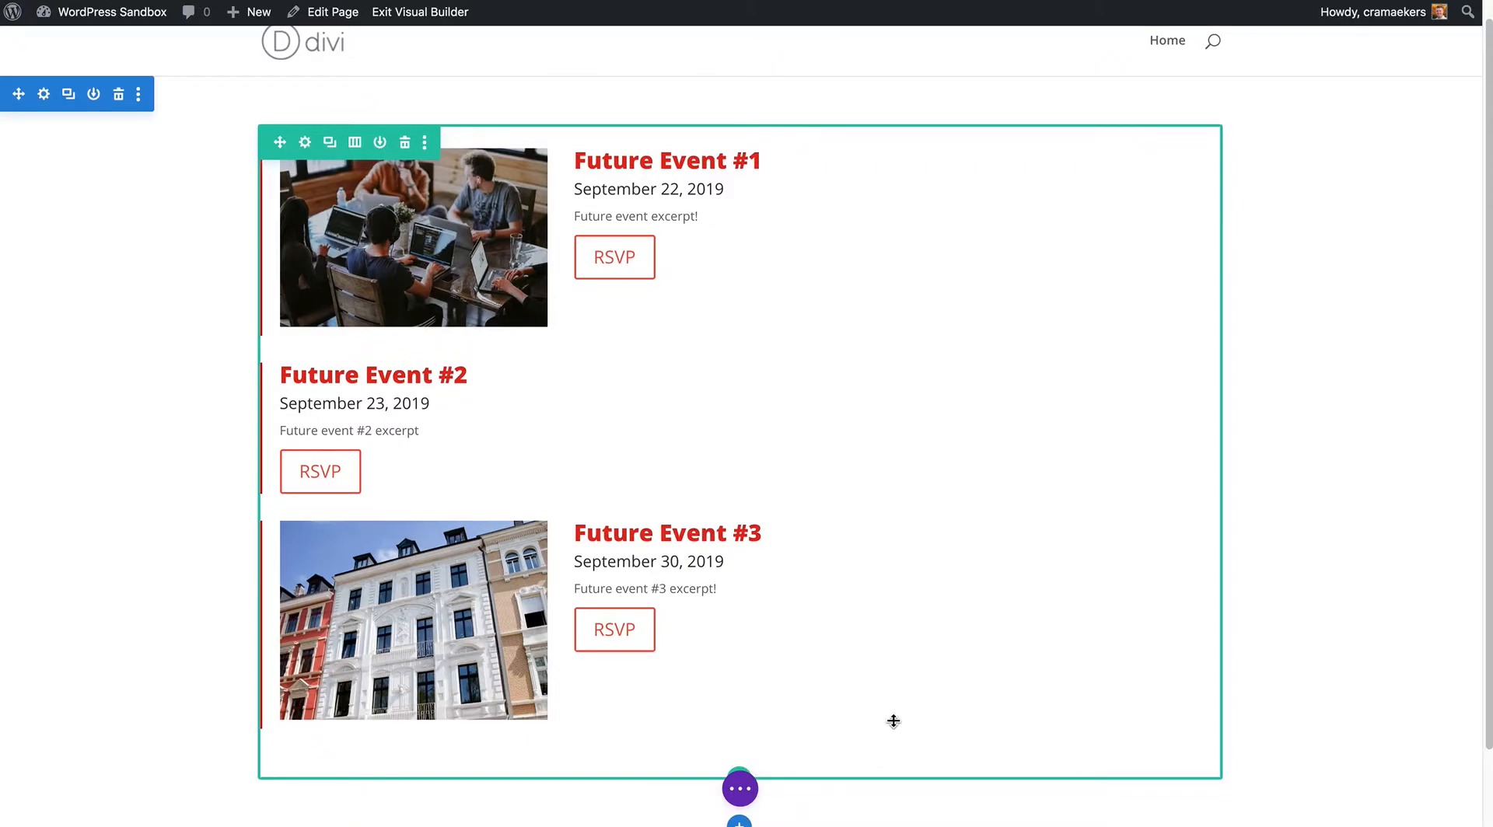
Save the Events page and load its published front-end view outside the visual builder.
left_click(740, 788)
left_click(1429, 788)
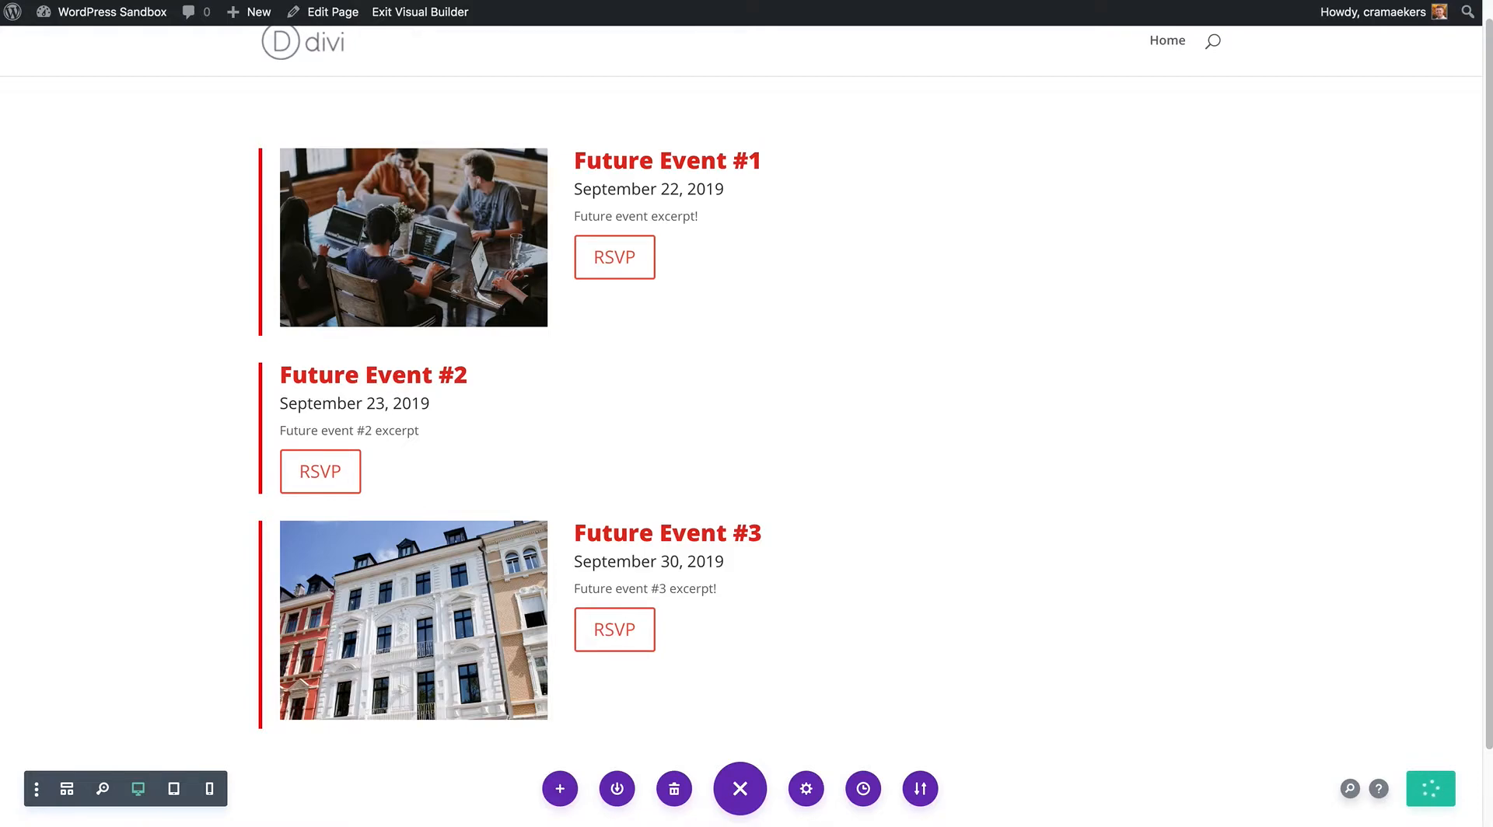
key("super+l")
key("Return")
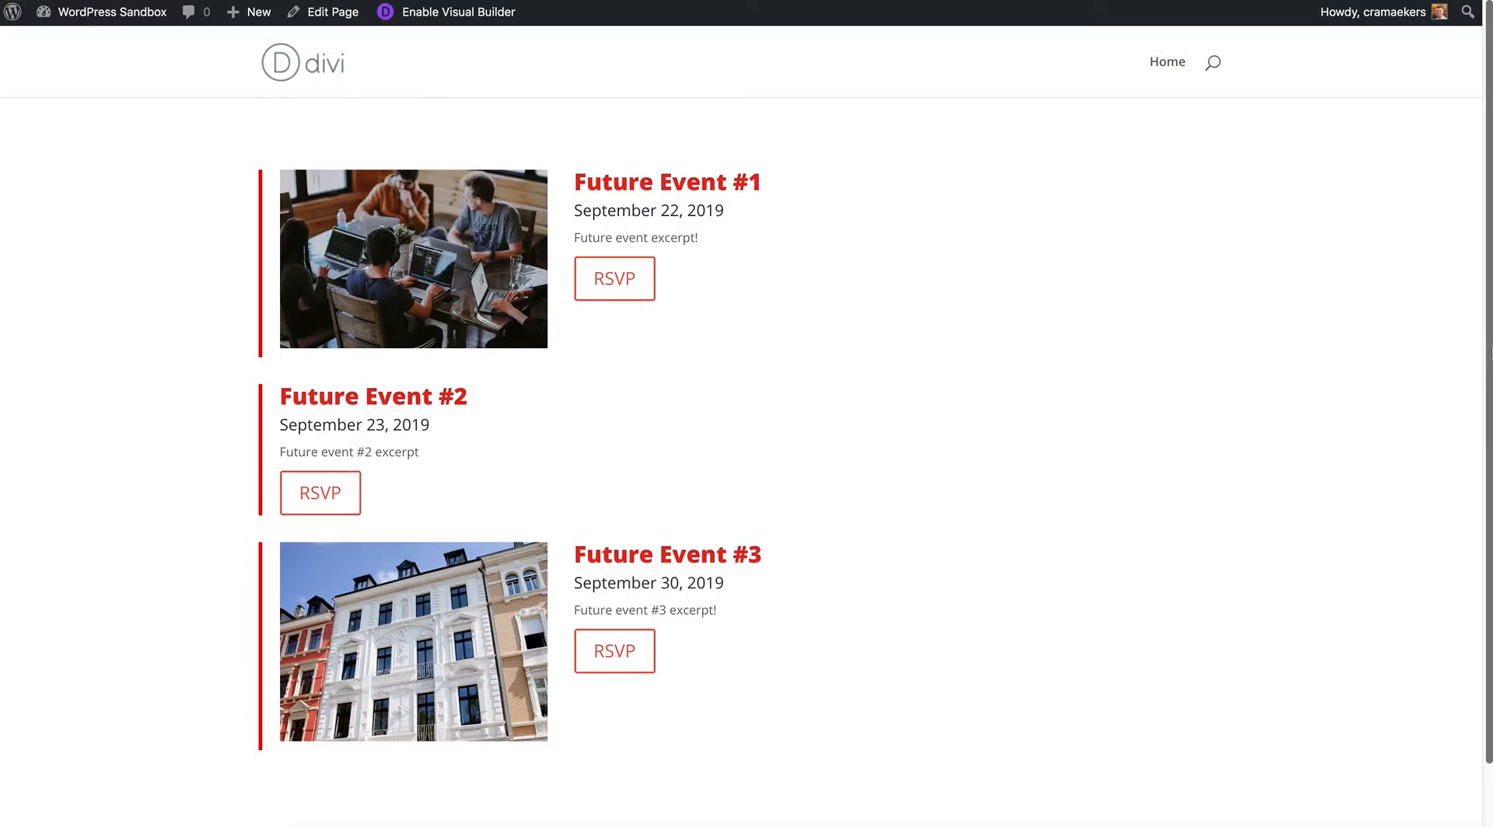
left_click_drag(1490, 355, 1491, 392)
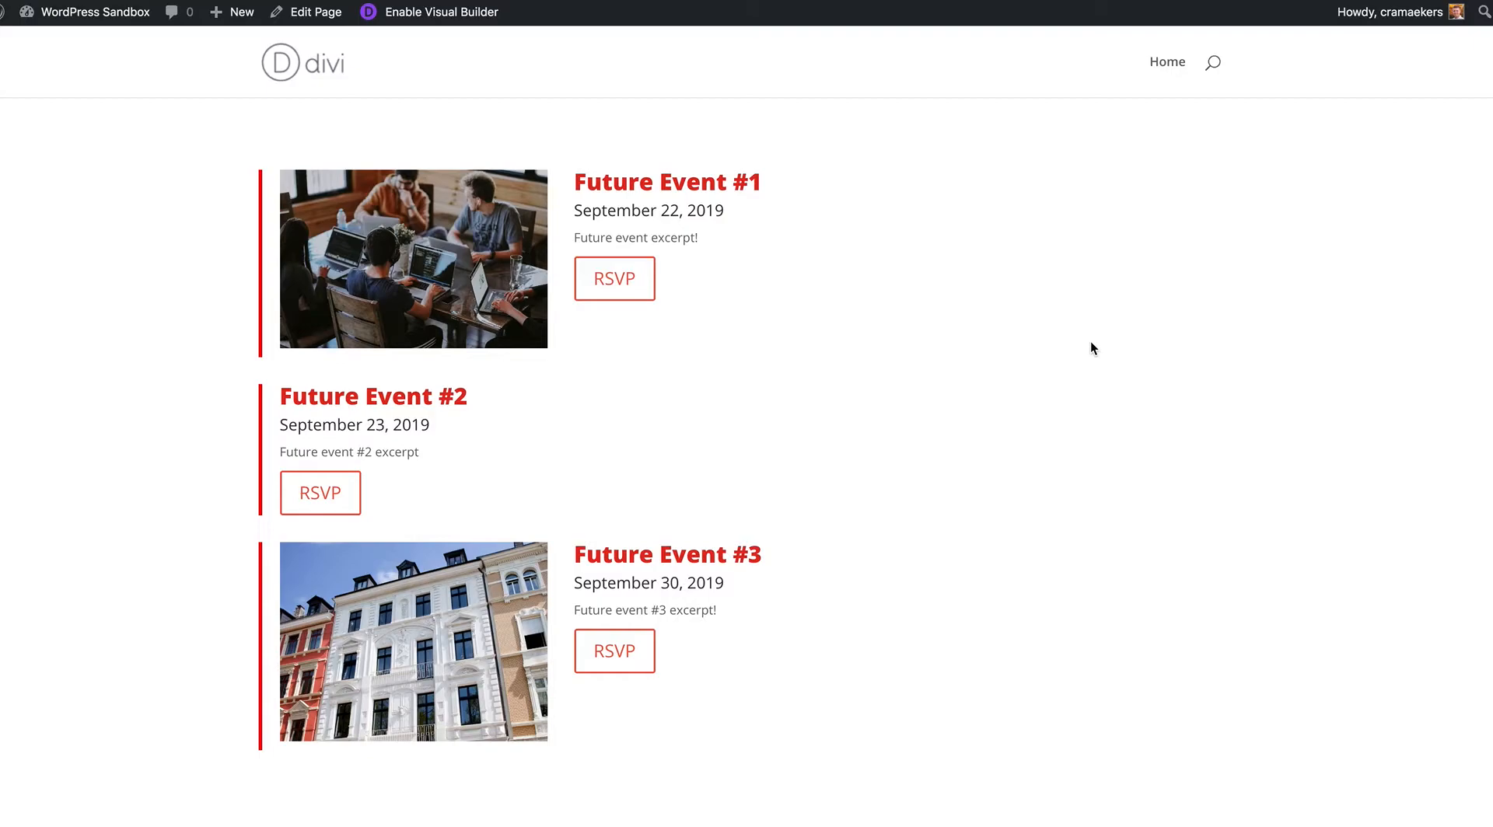